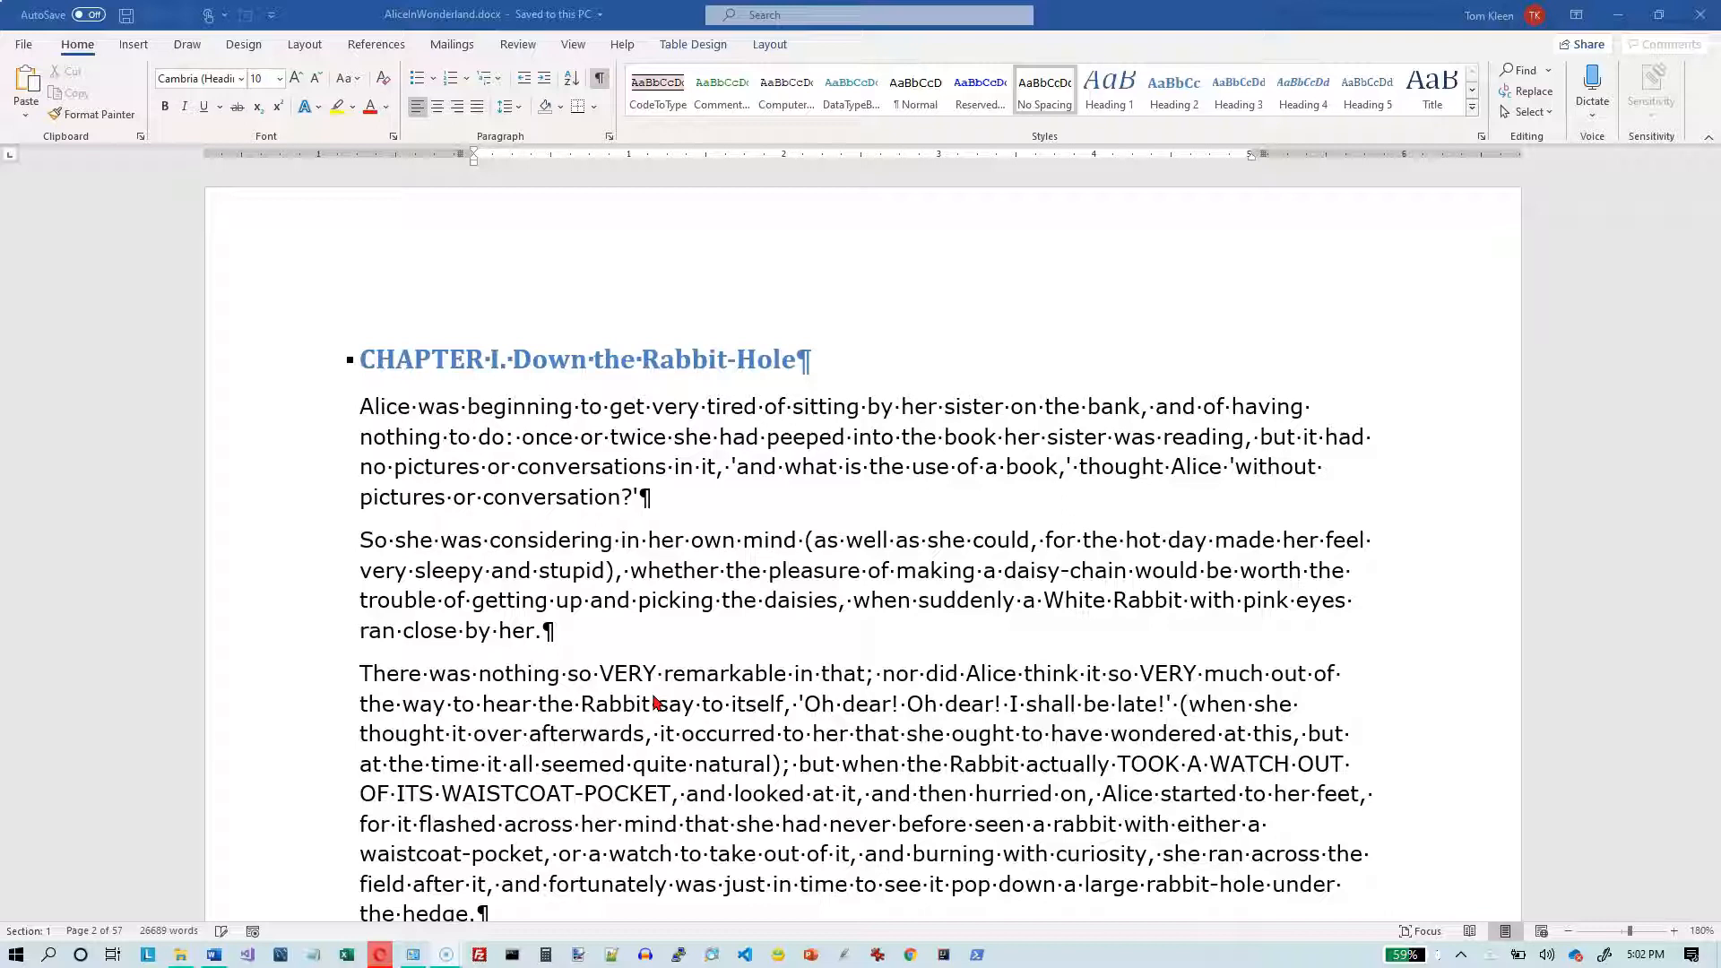
- Lay out the document text in two columns
left_click(305, 46)
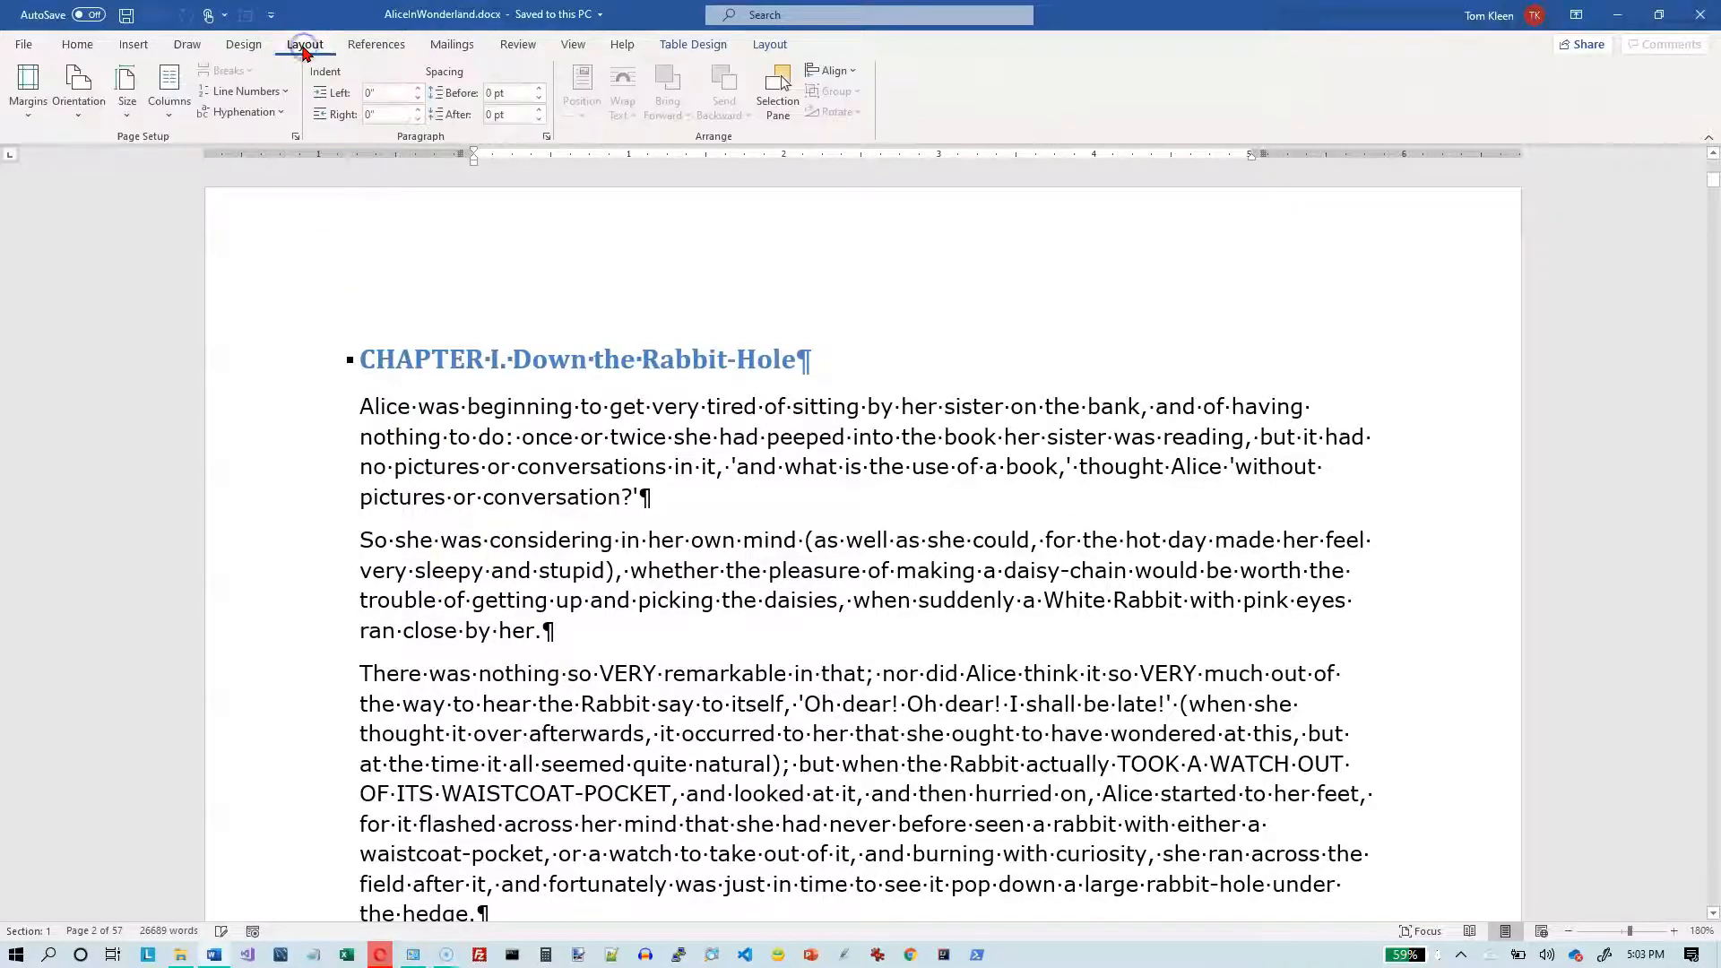
left_click(164, 120)
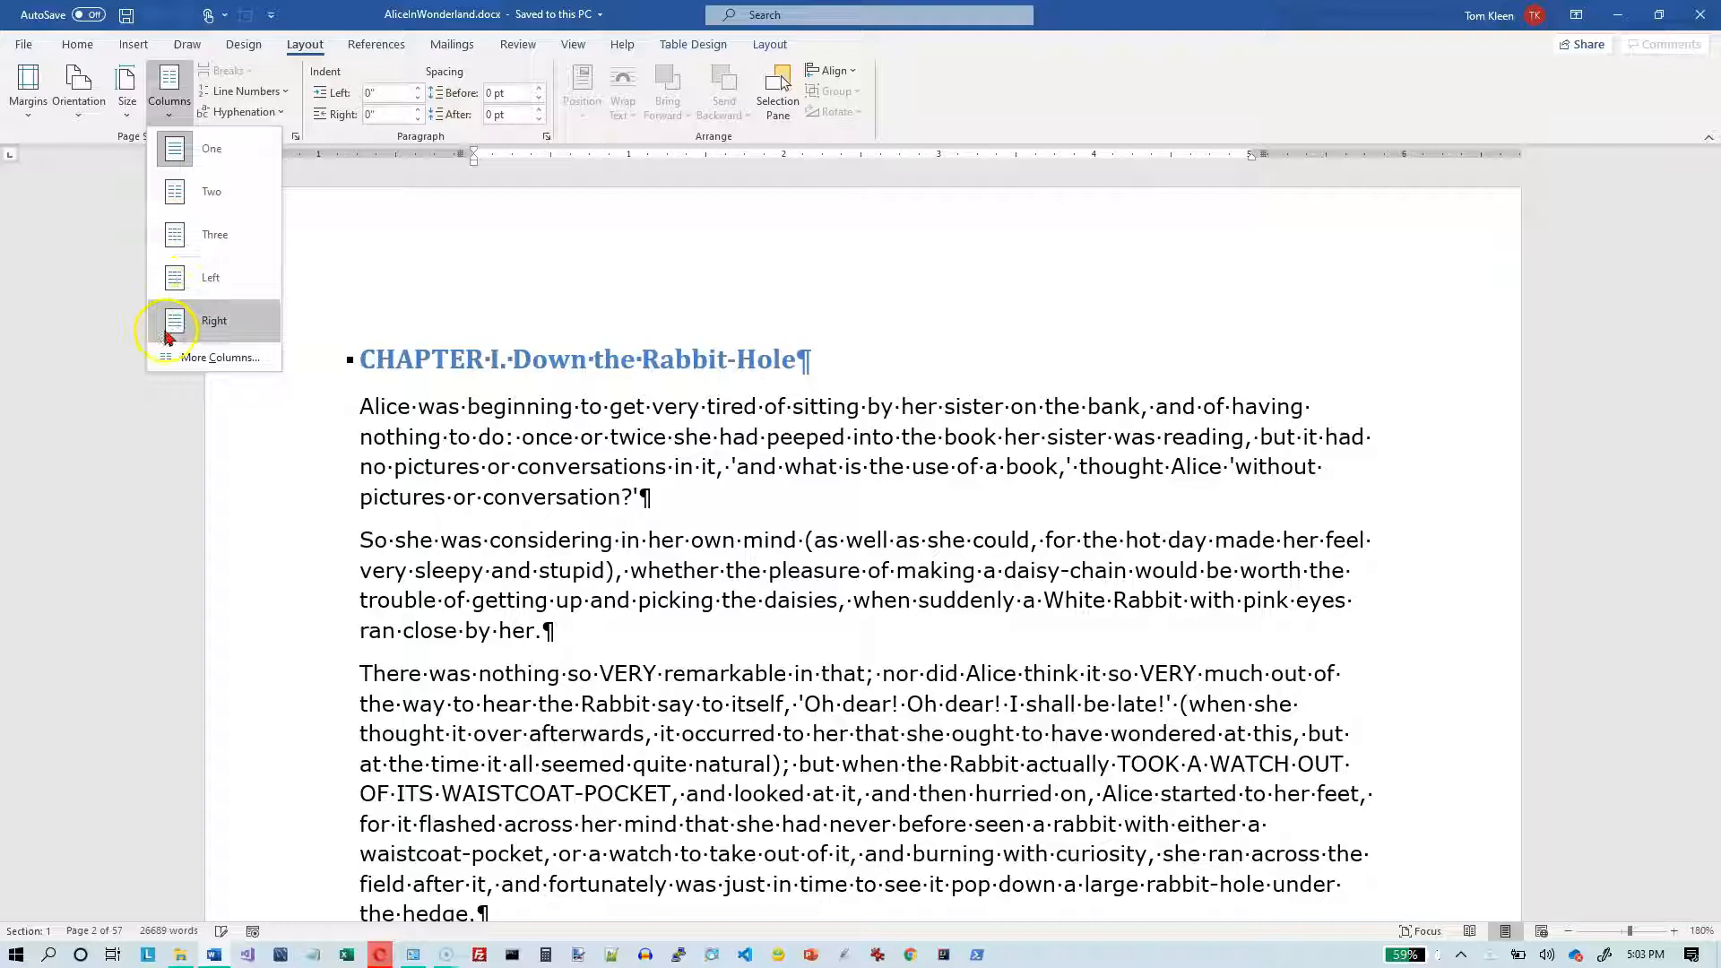
left_click(173, 154)
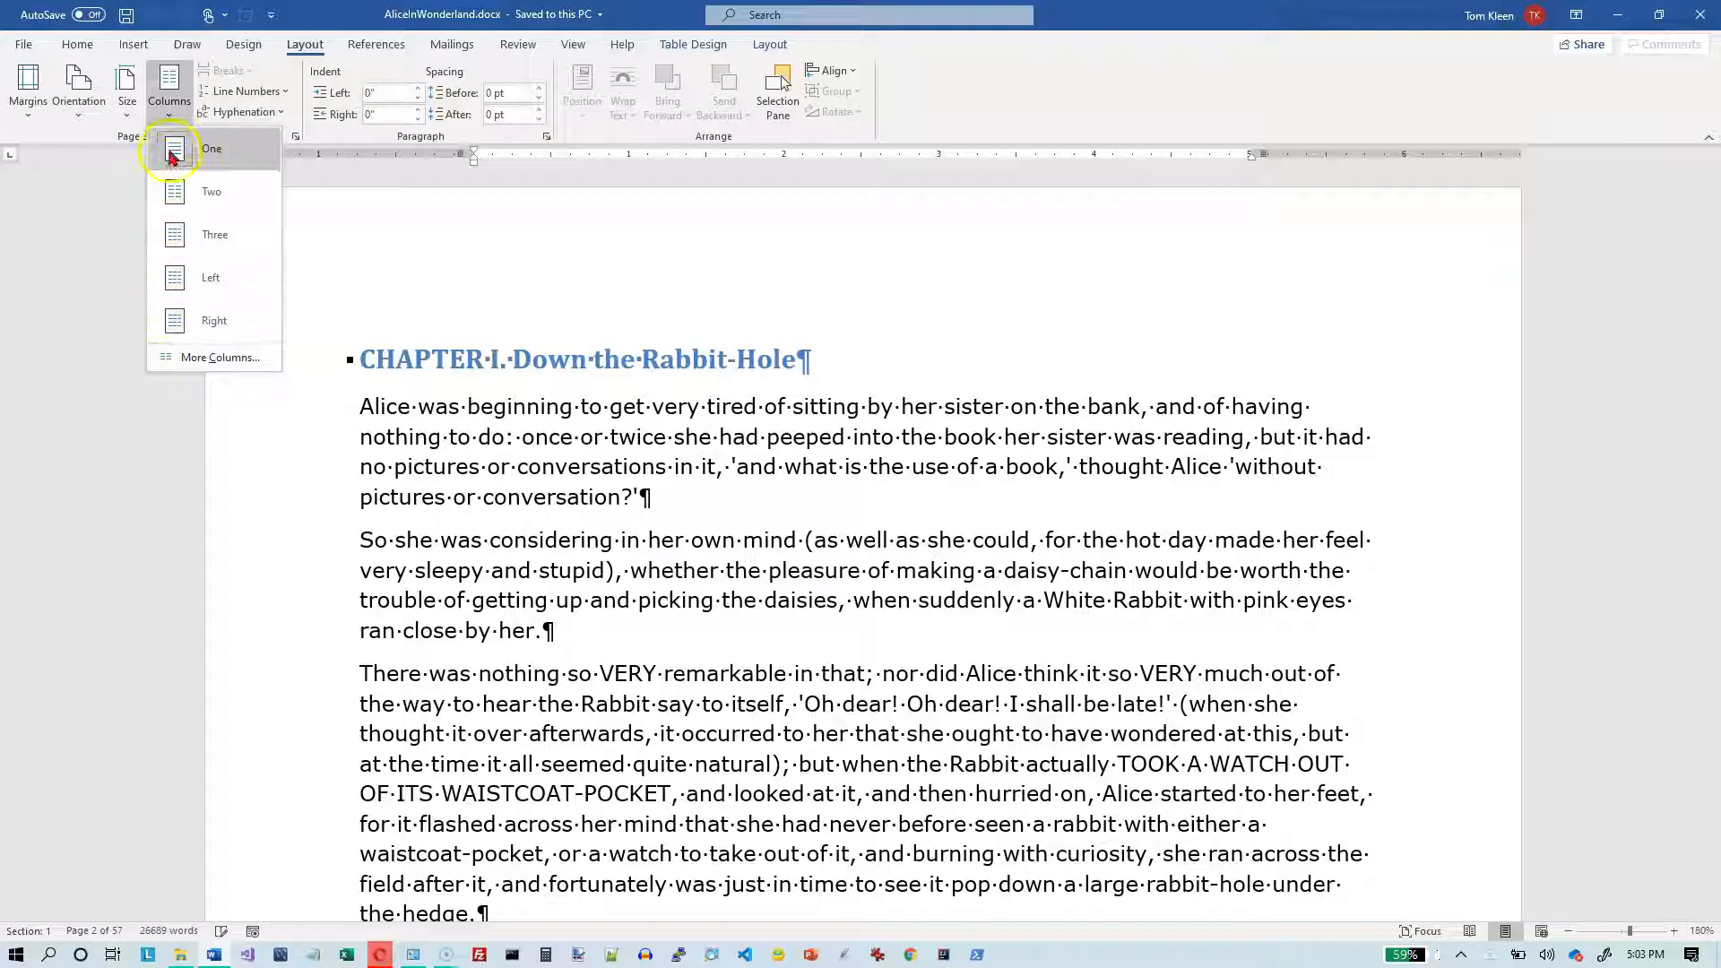
left_click(175, 198)
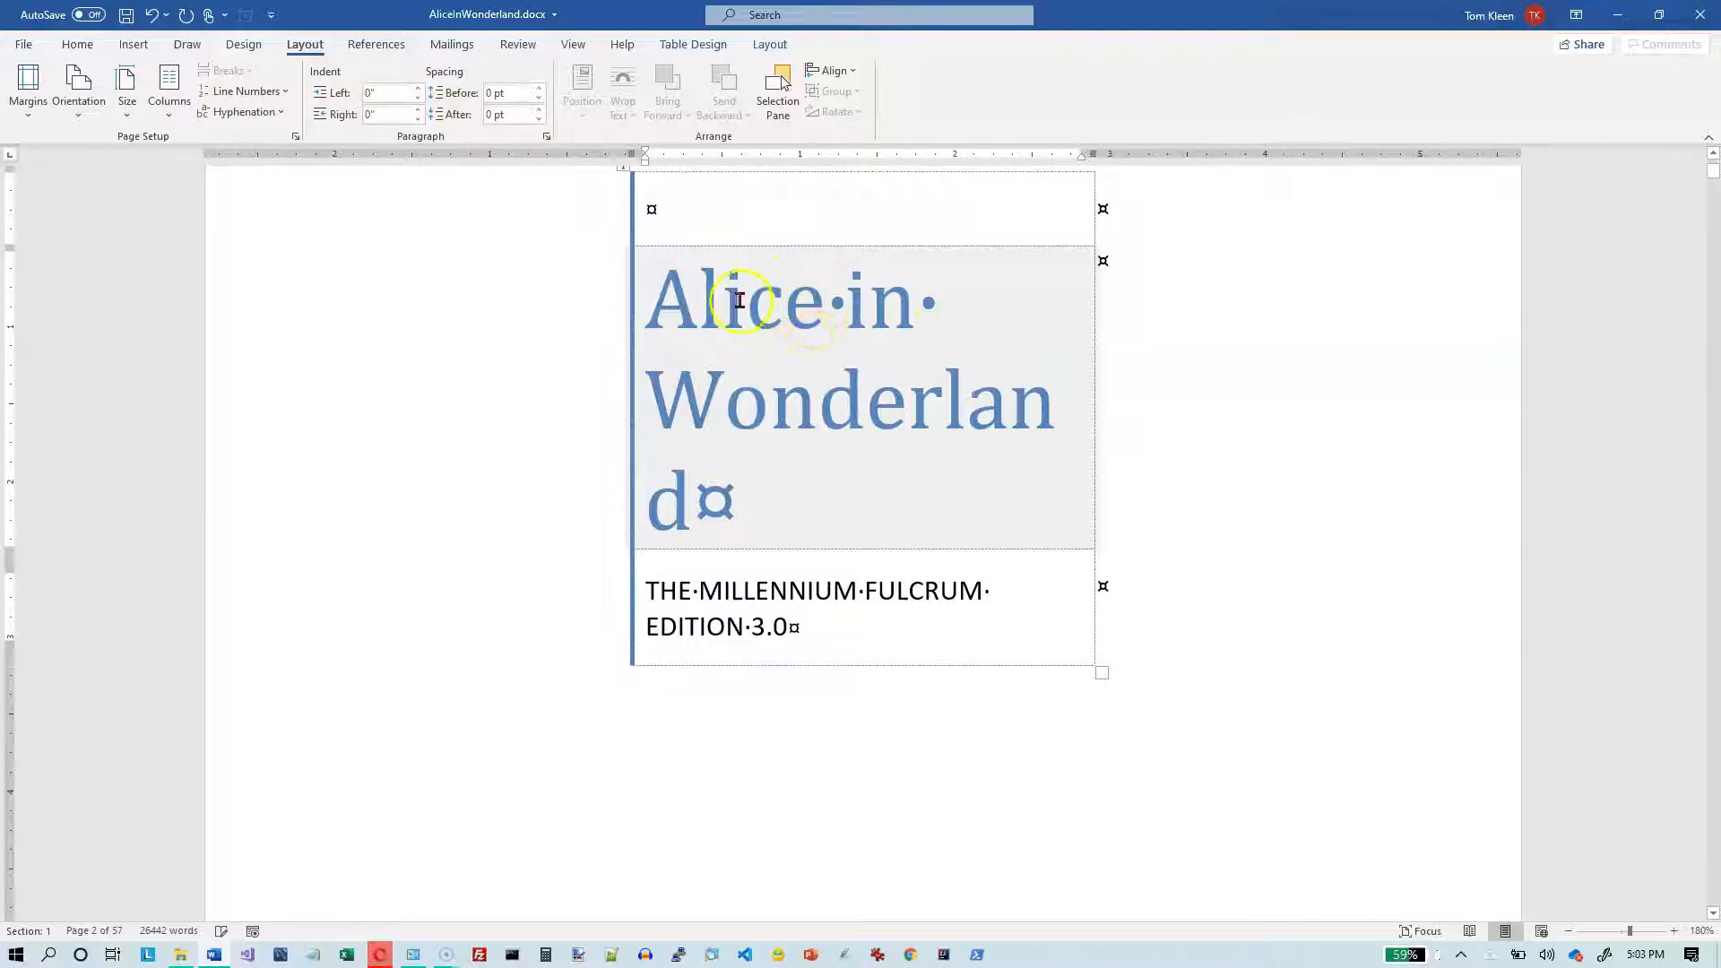
- Examine the two-column layout throughout the document, showing multiple pages together at 20% zoom
scroll(724, 360, "up", 3)
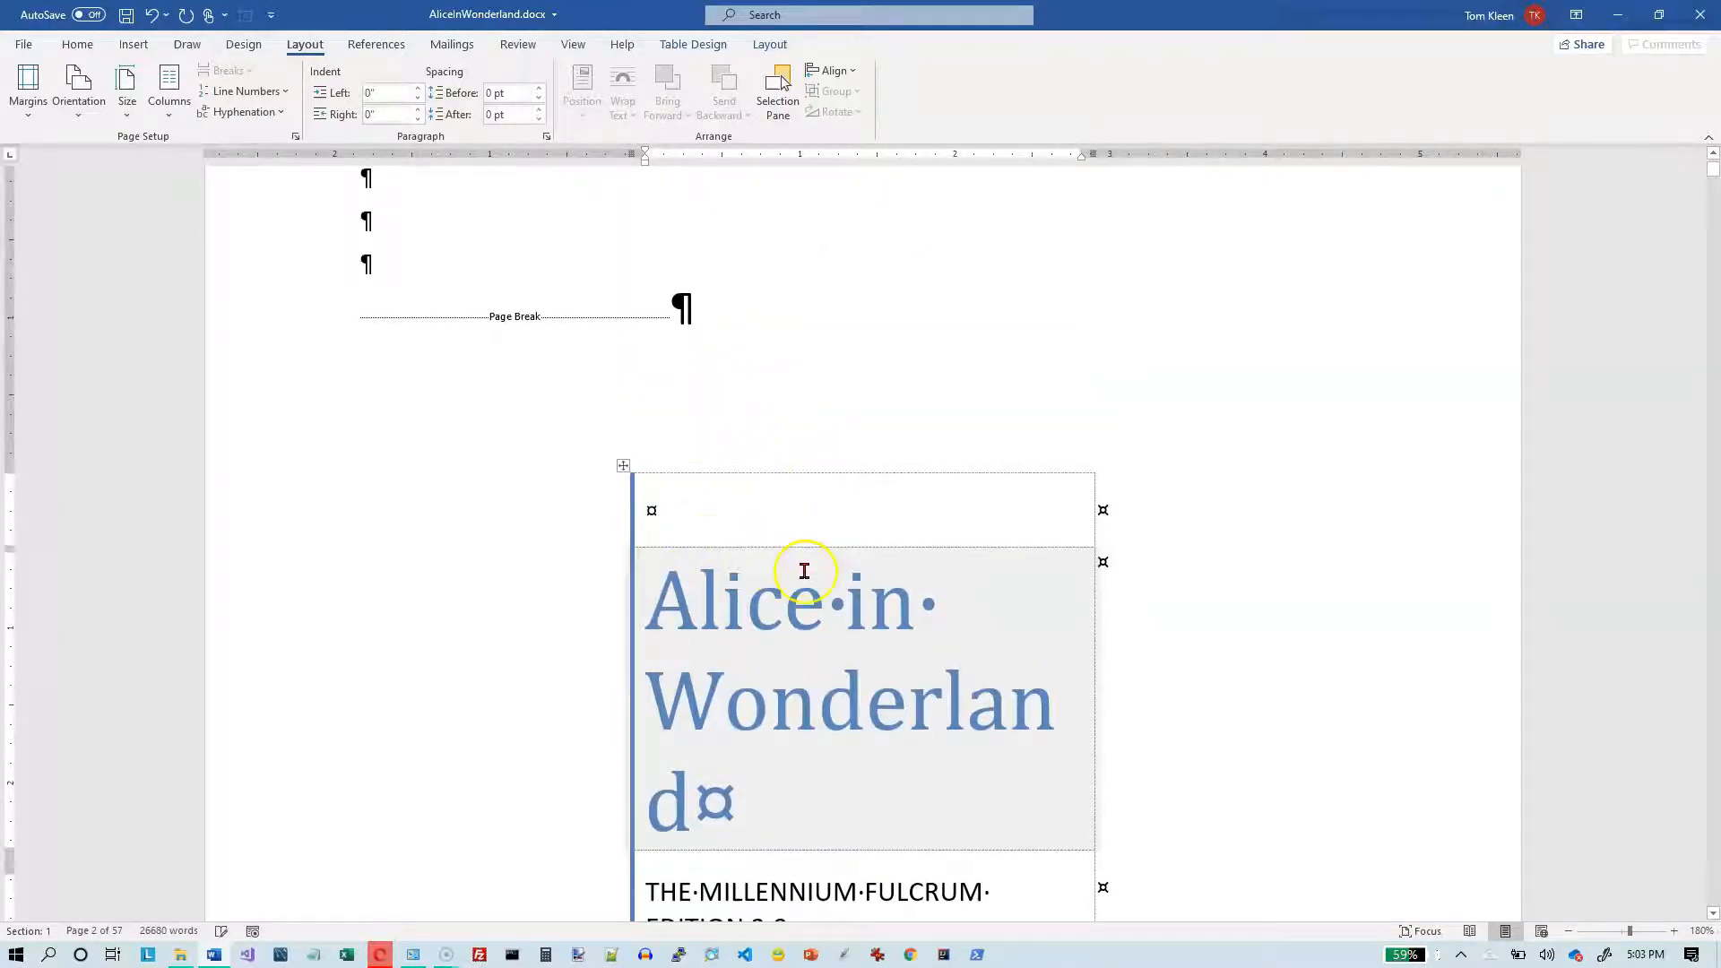
scroll(800, 570, "down", 3)
scroll(805, 571, "down", 10)
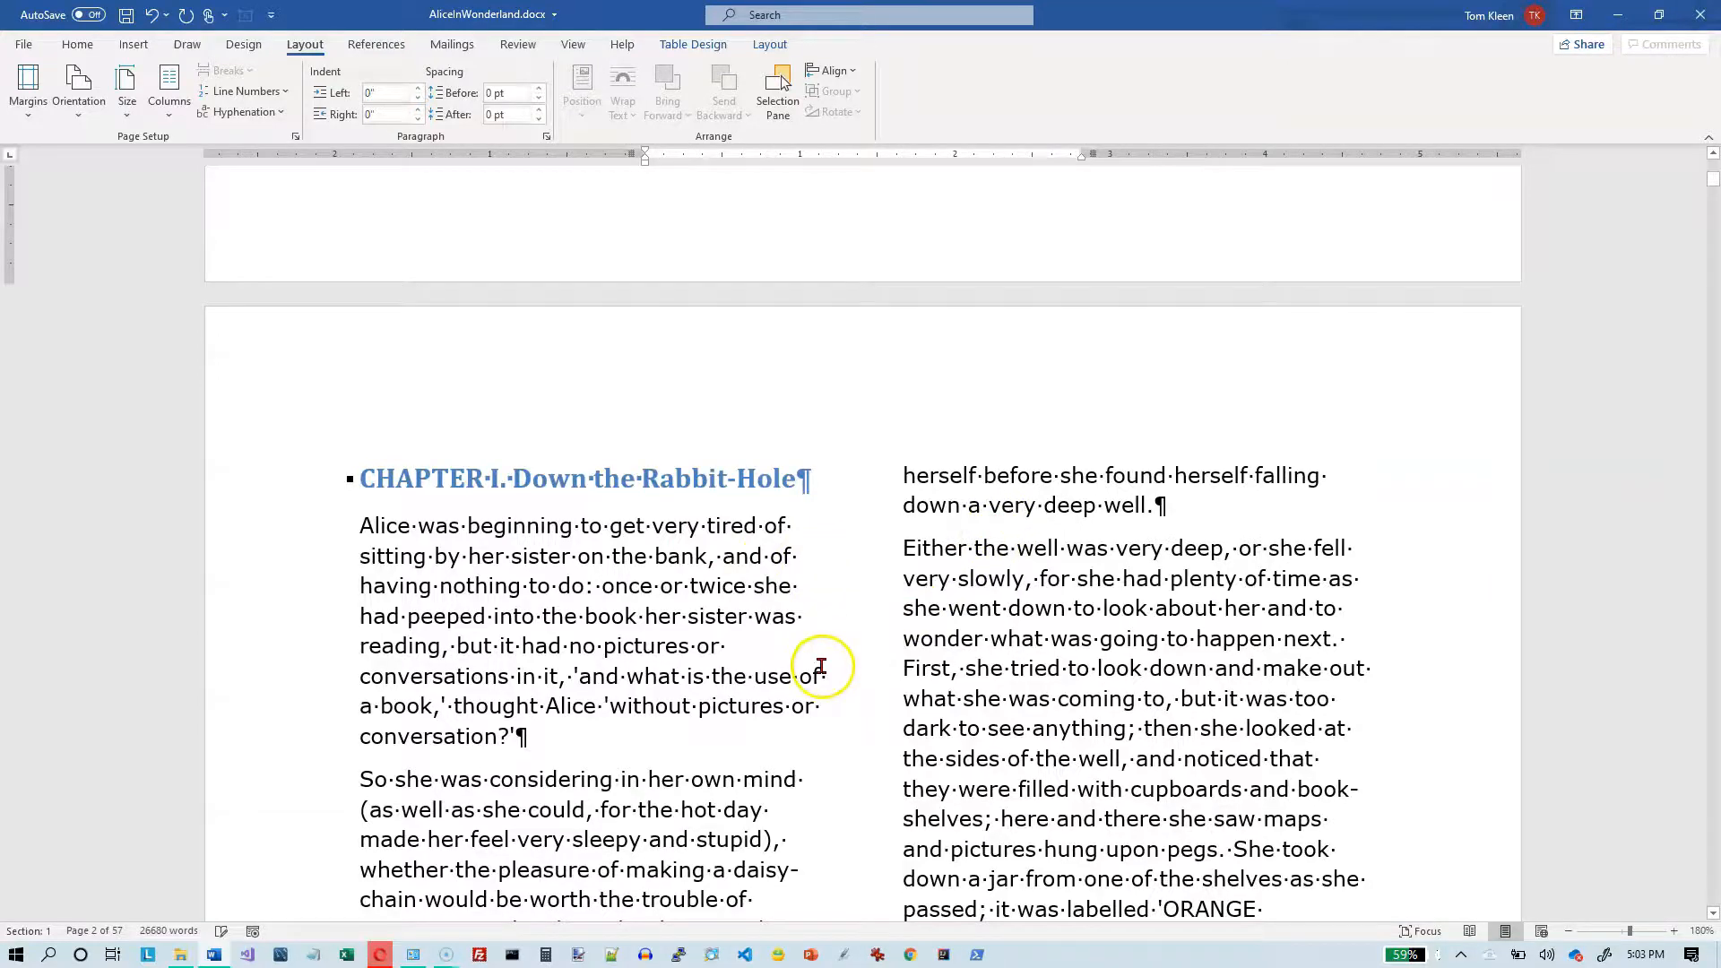
scroll(821, 664, "down", 3)
scroll(821, 664, "down", 15)
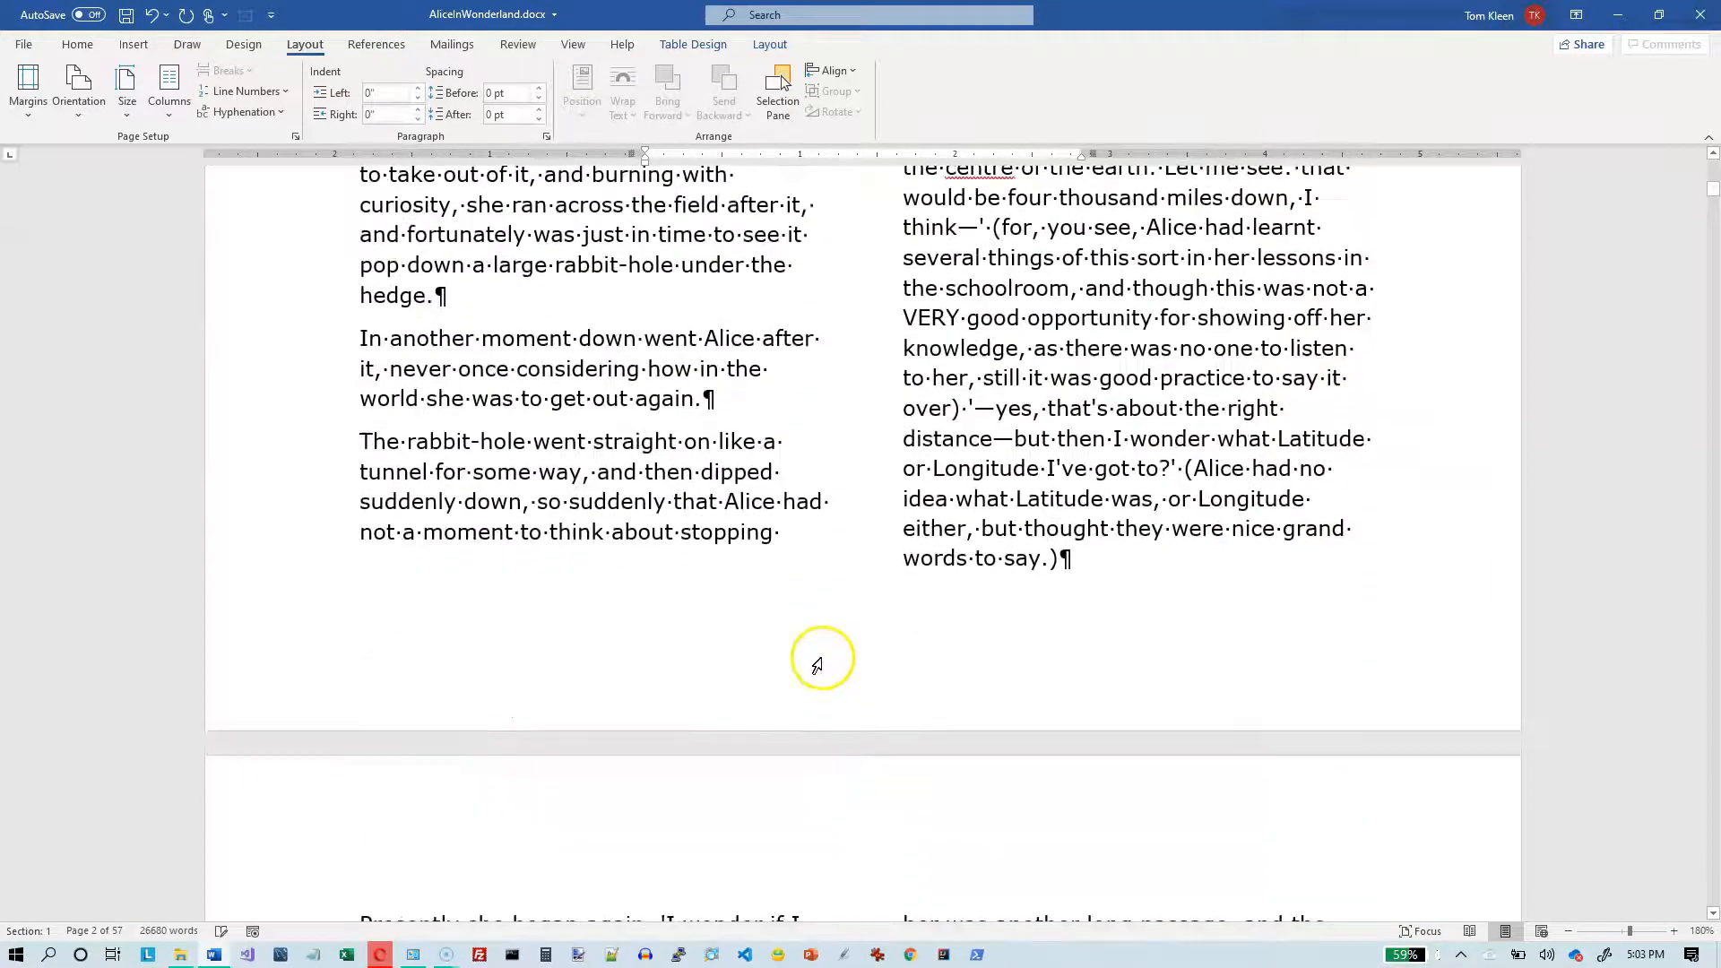
scroll(821, 654, "down", 11)
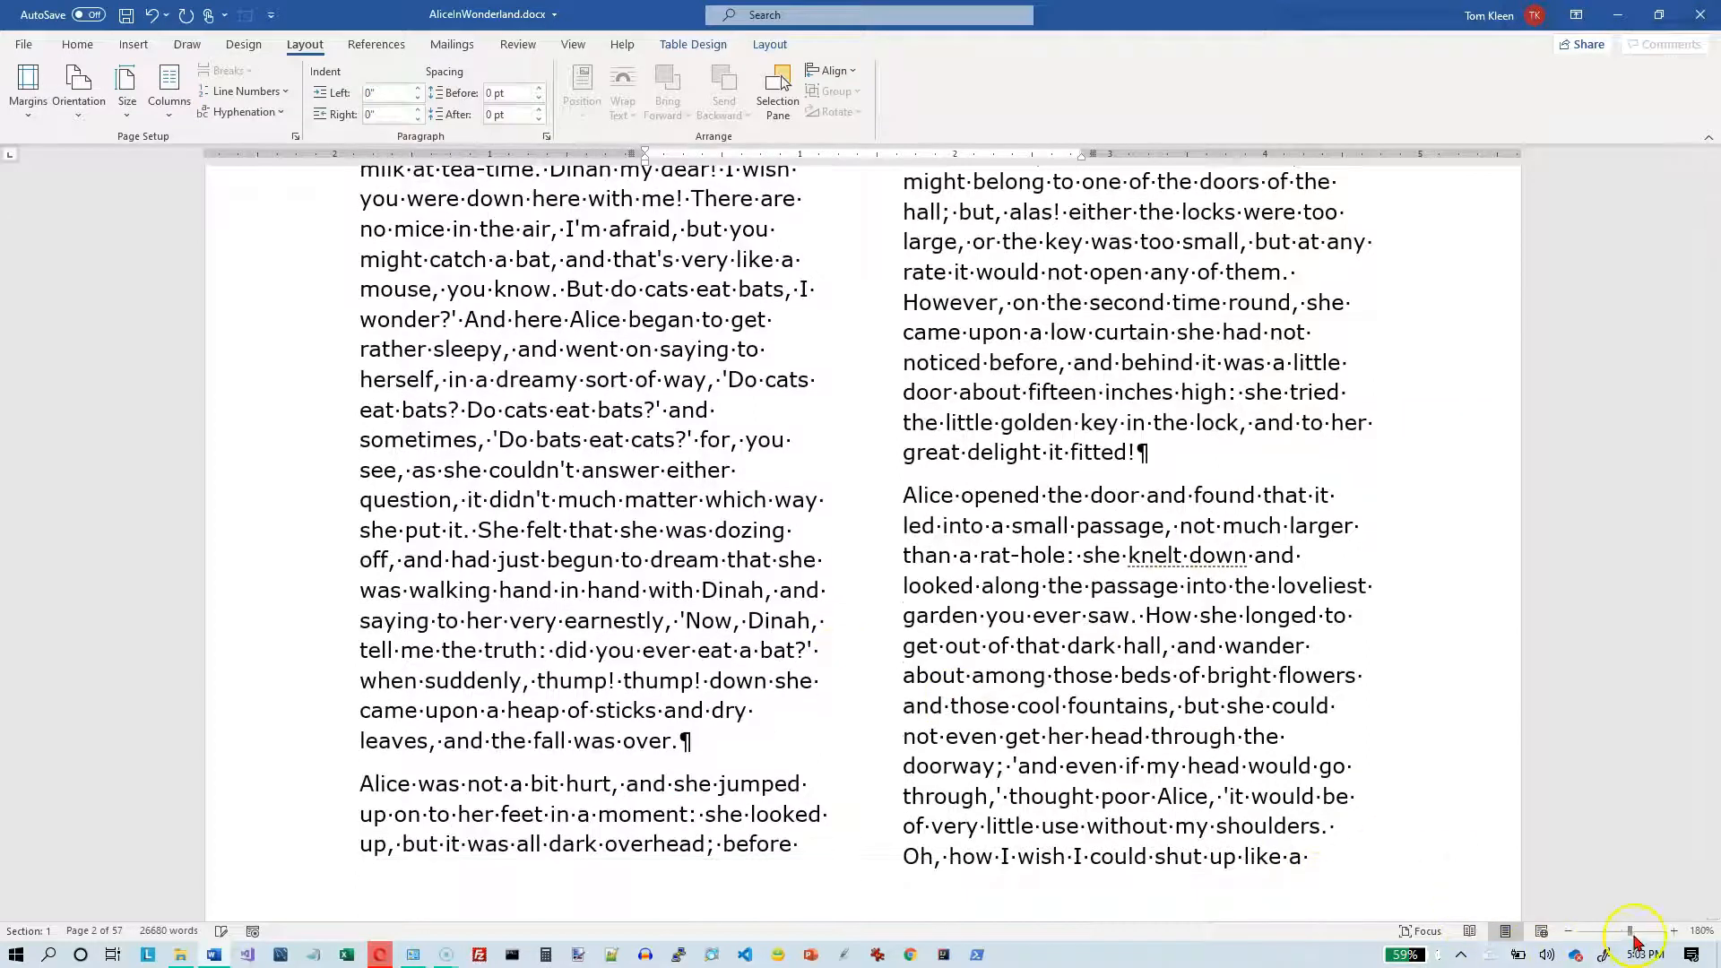
left_click_drag(1629, 940, 1574, 939)
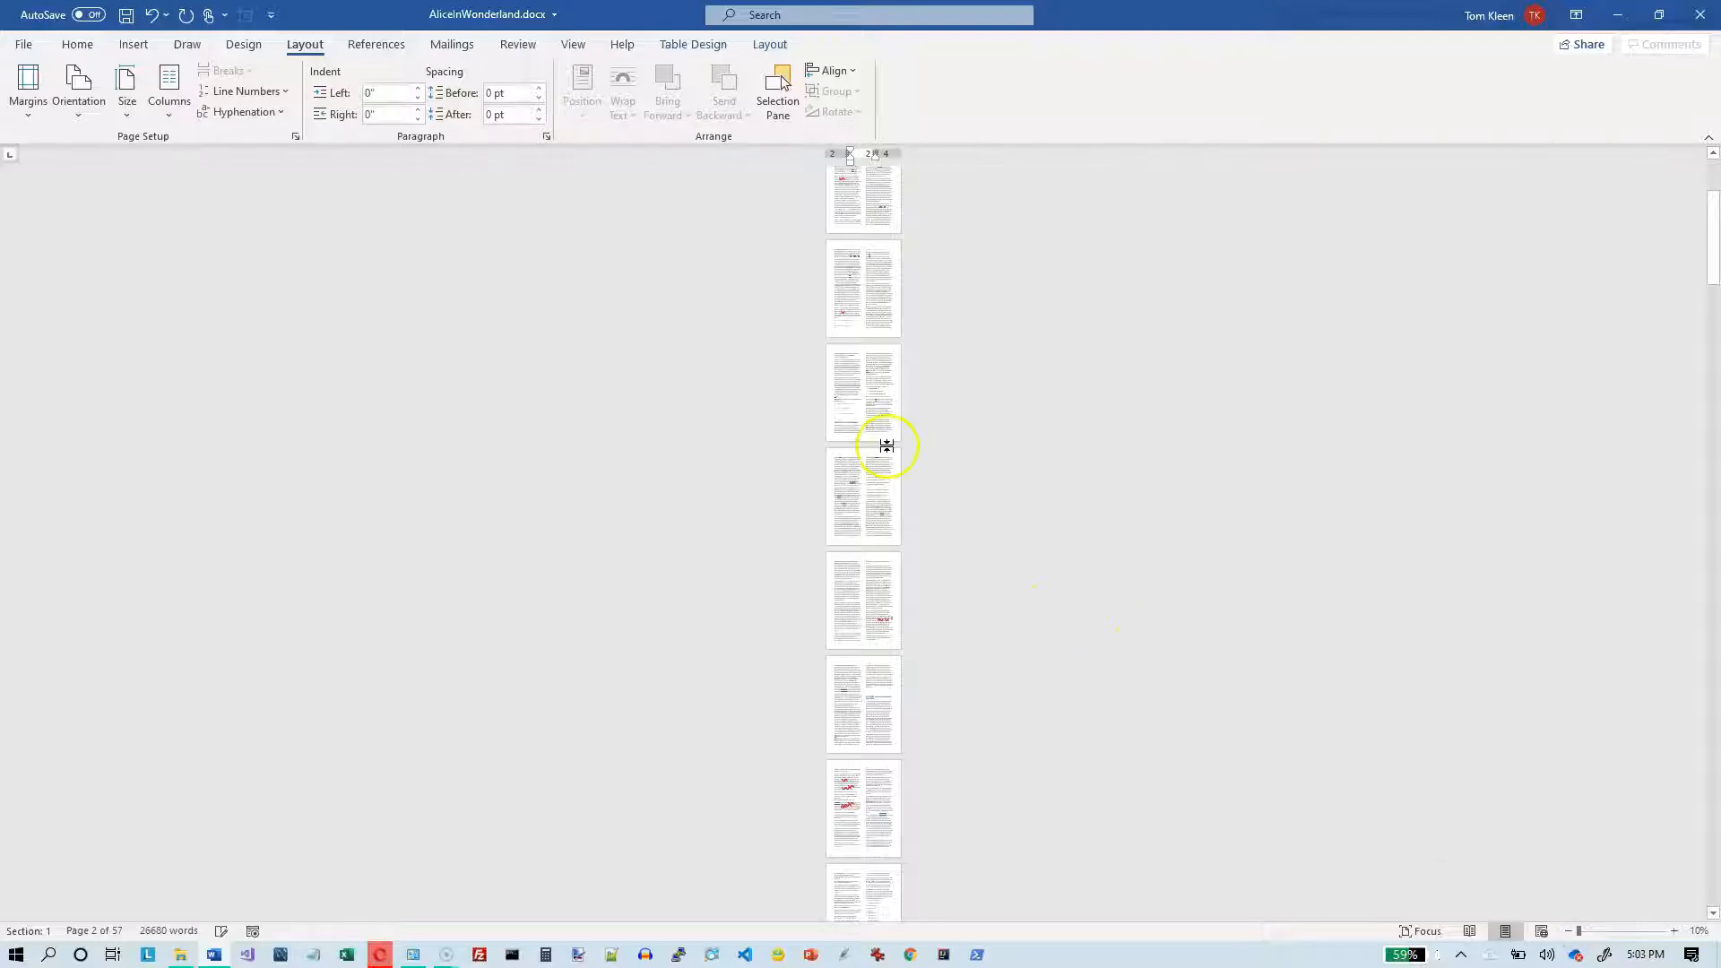
left_click(570, 45)
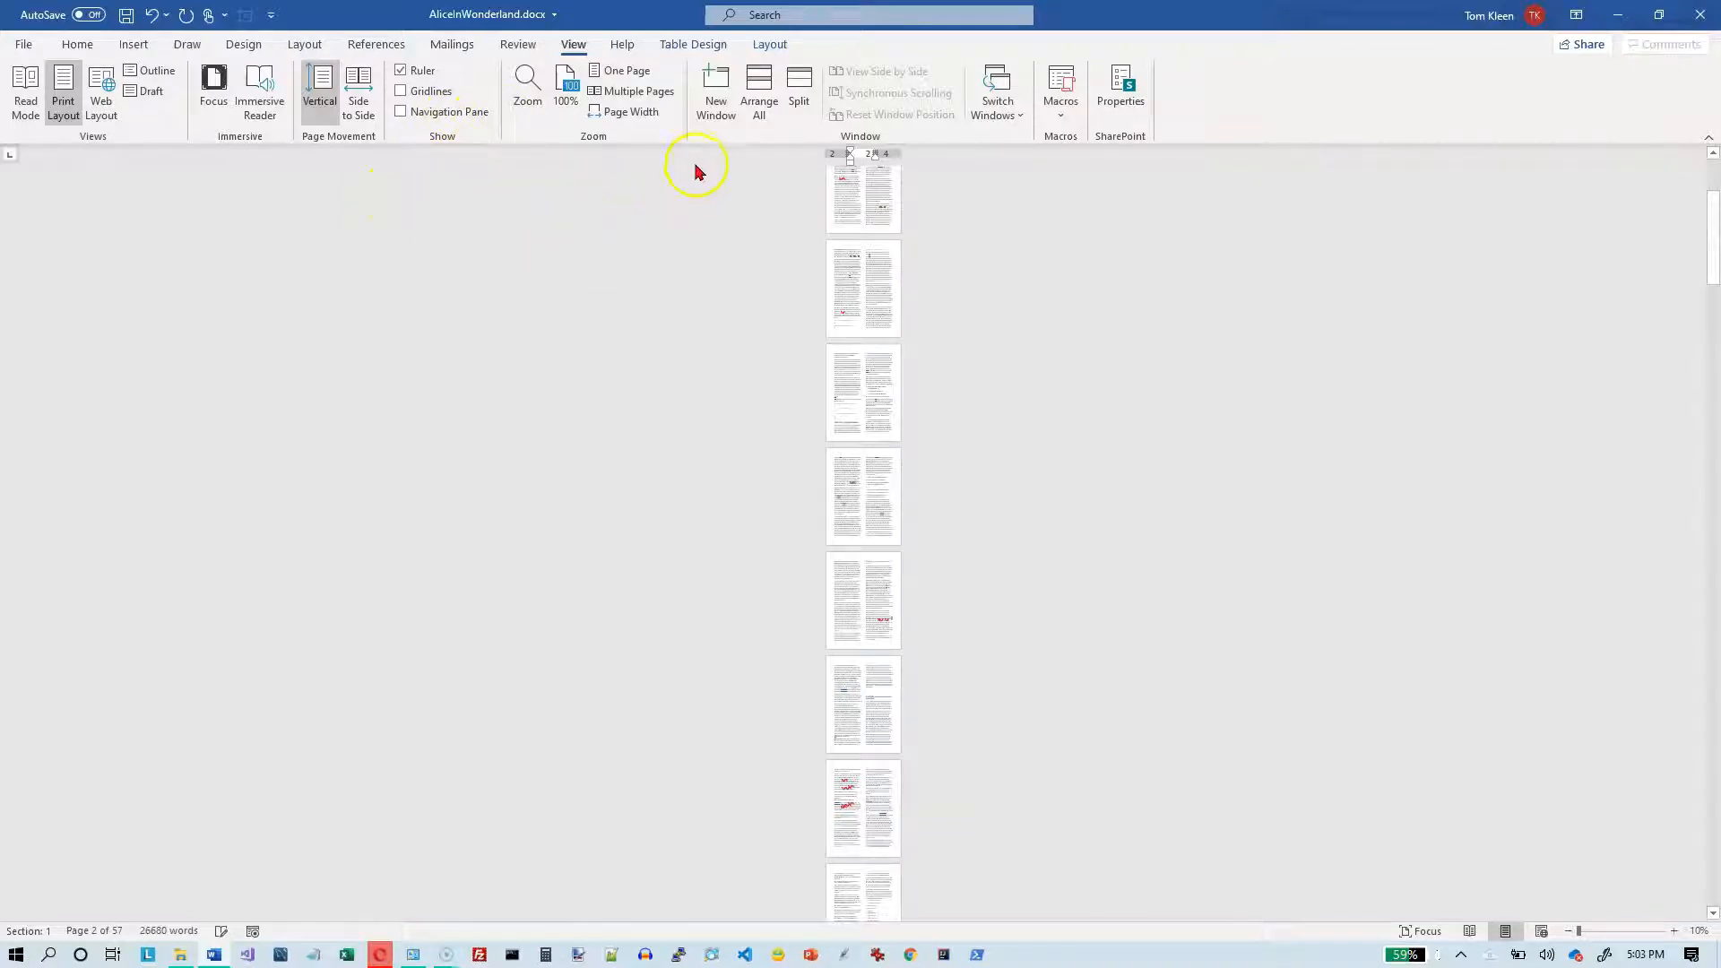
left_click(638, 91)
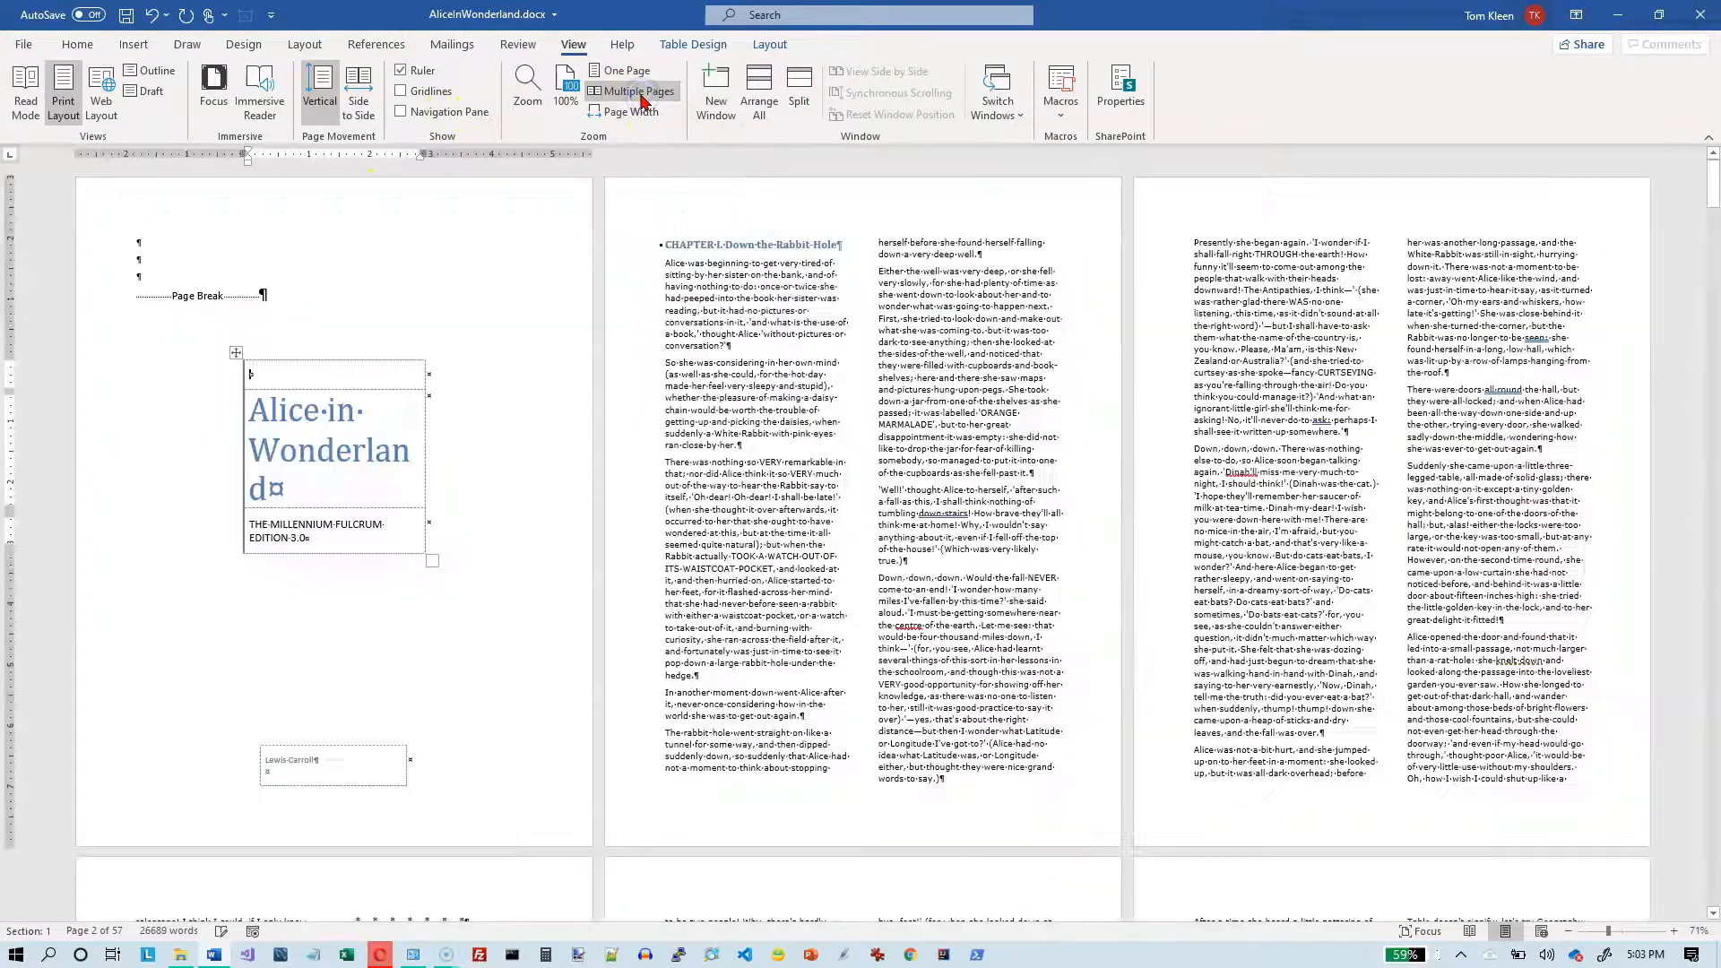
left_click_drag(1608, 934, 1577, 932)
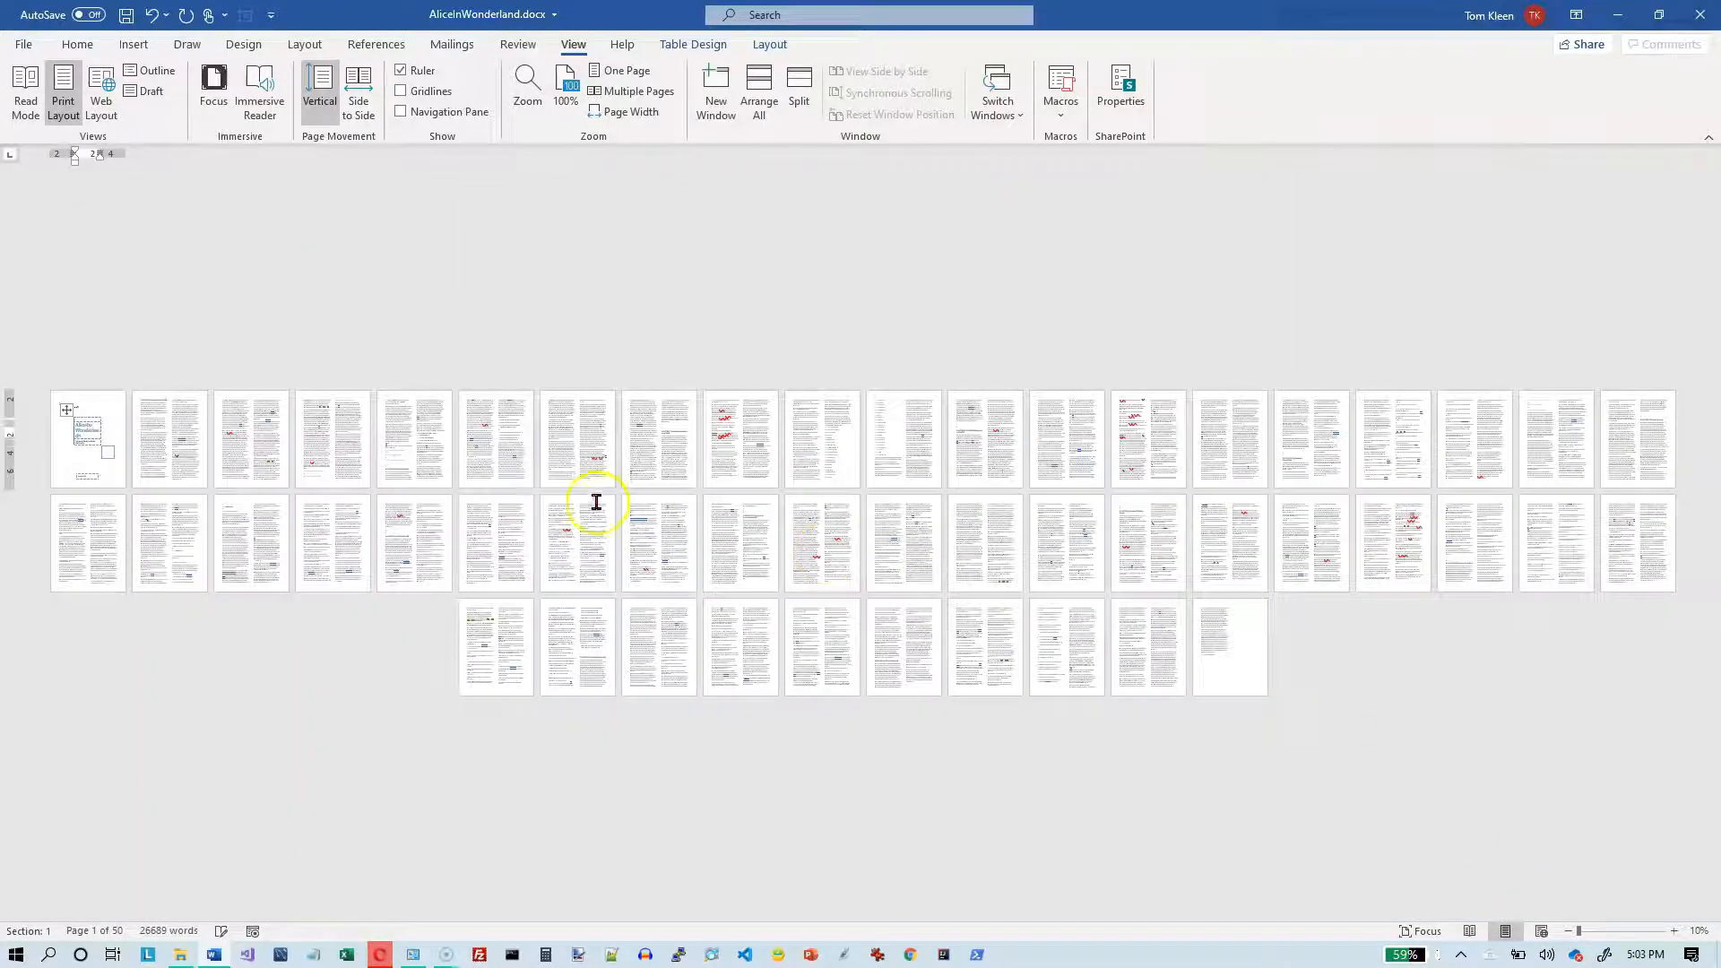
left_click(1675, 937)
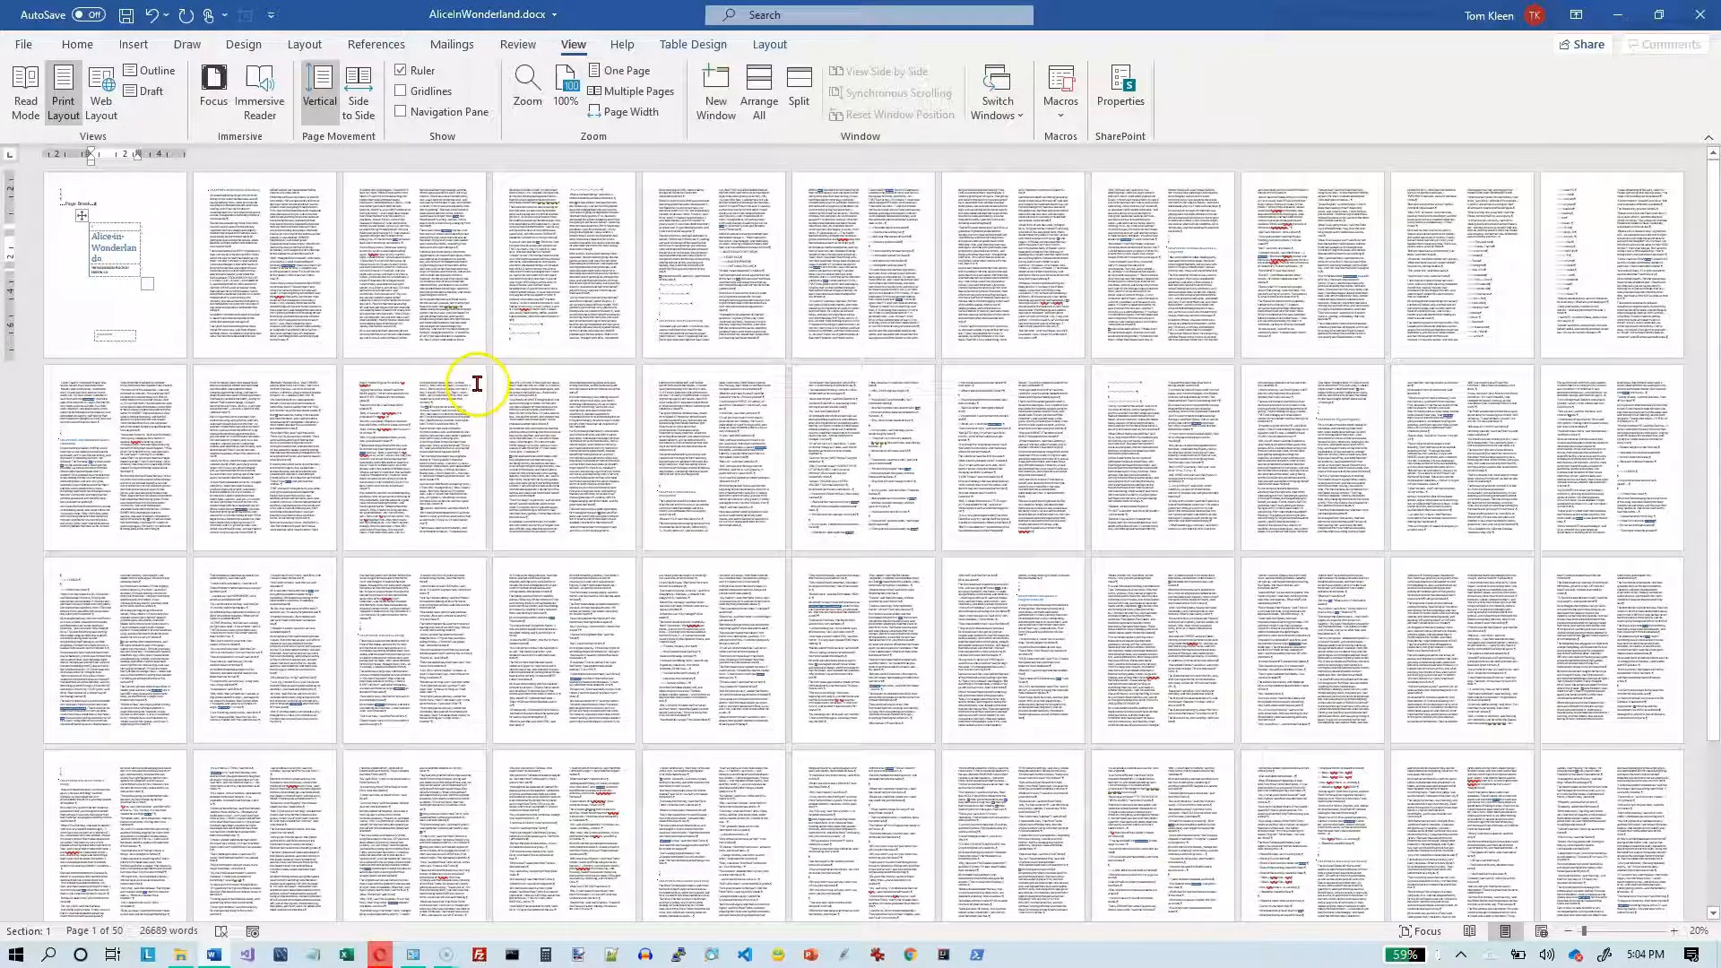
- Justify all the text in the document
left_click(334, 325)
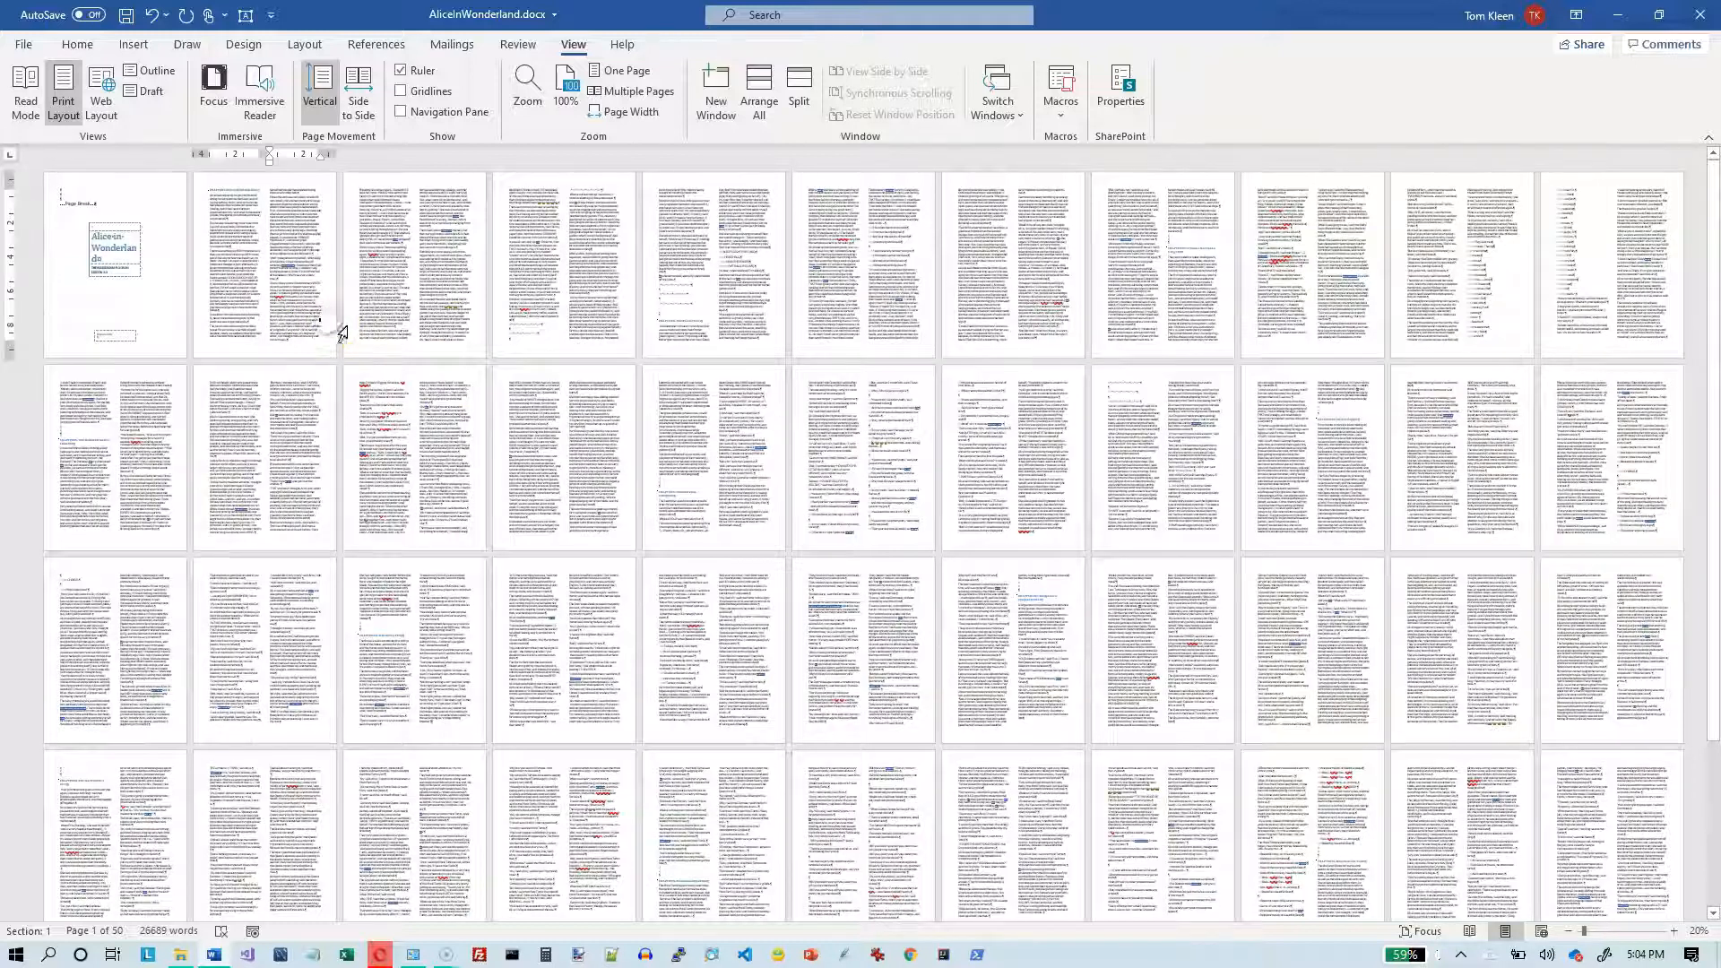
key("ctrl+a")
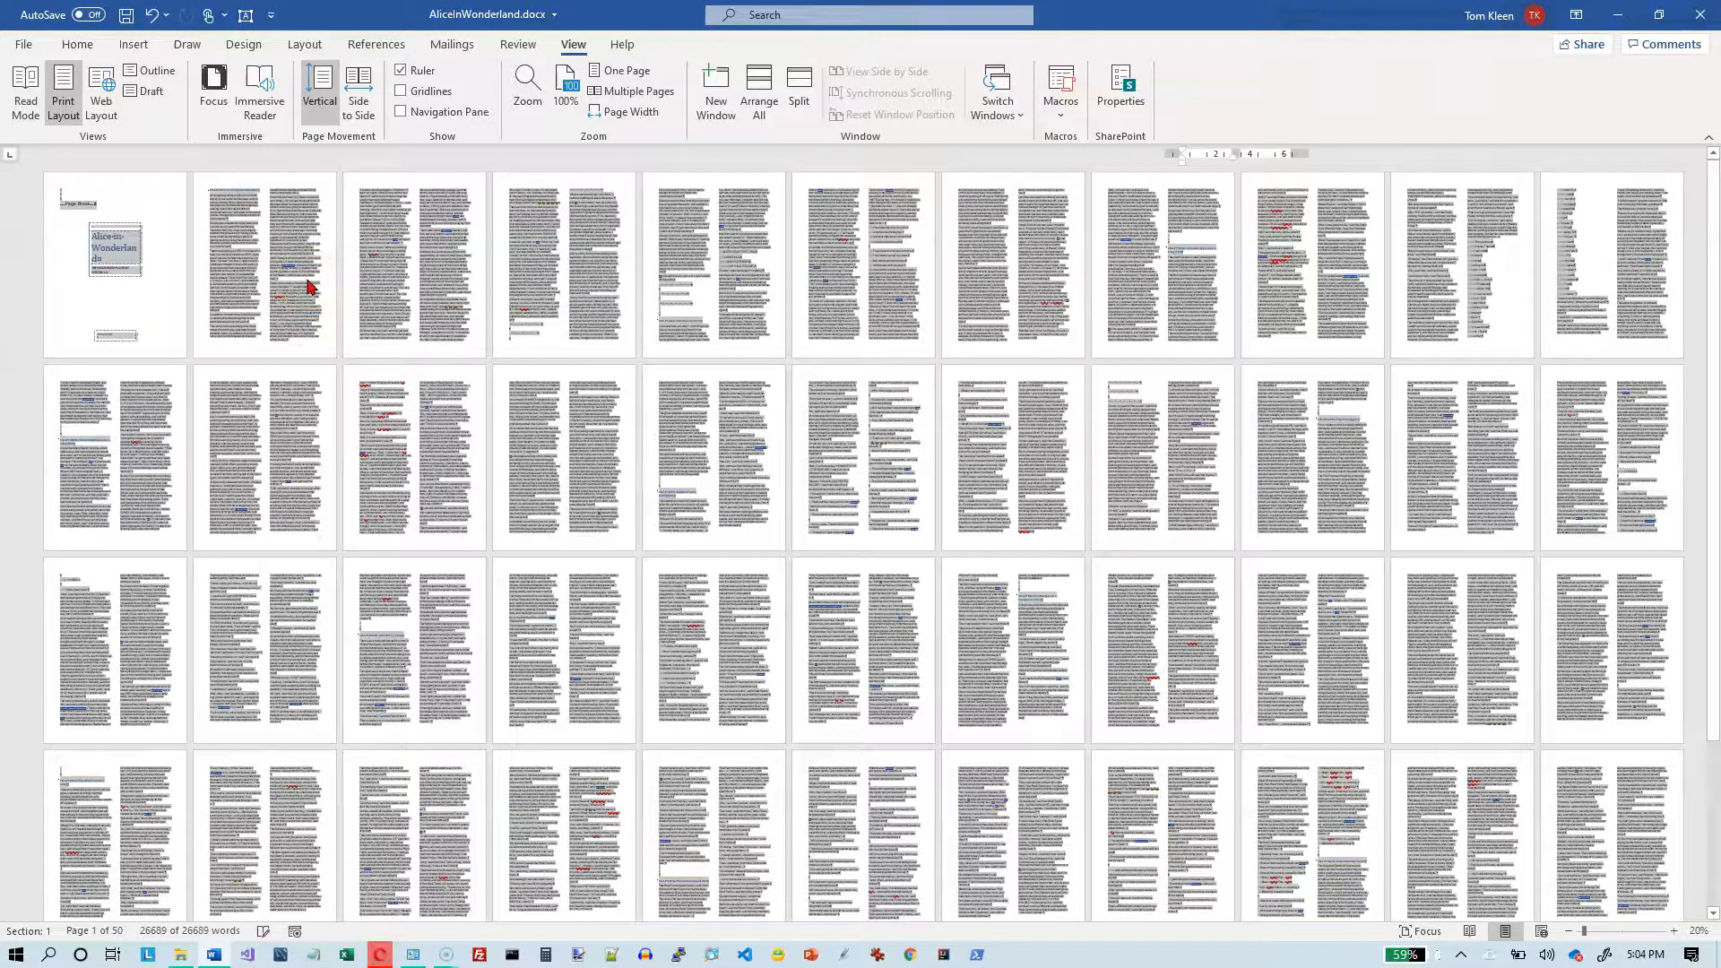
key("ctrl+j")
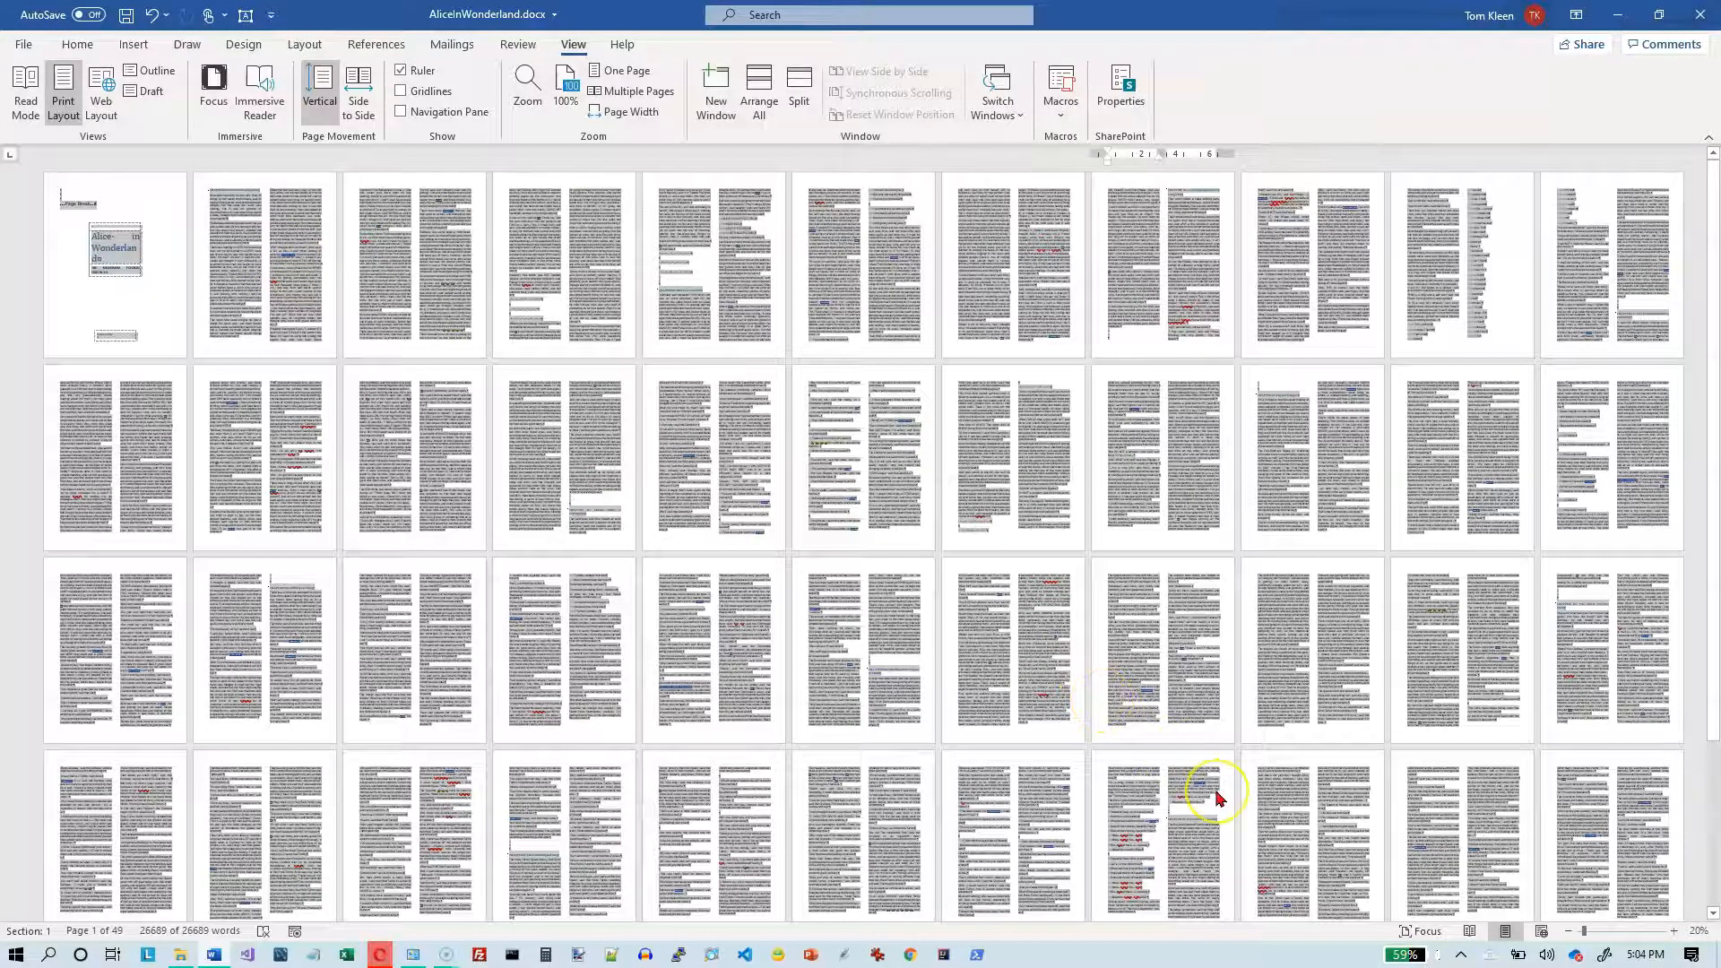
- Inspect the justified columns up close at 180% zoom and place the cursor before the Chapter I heading
left_click(1621, 936)
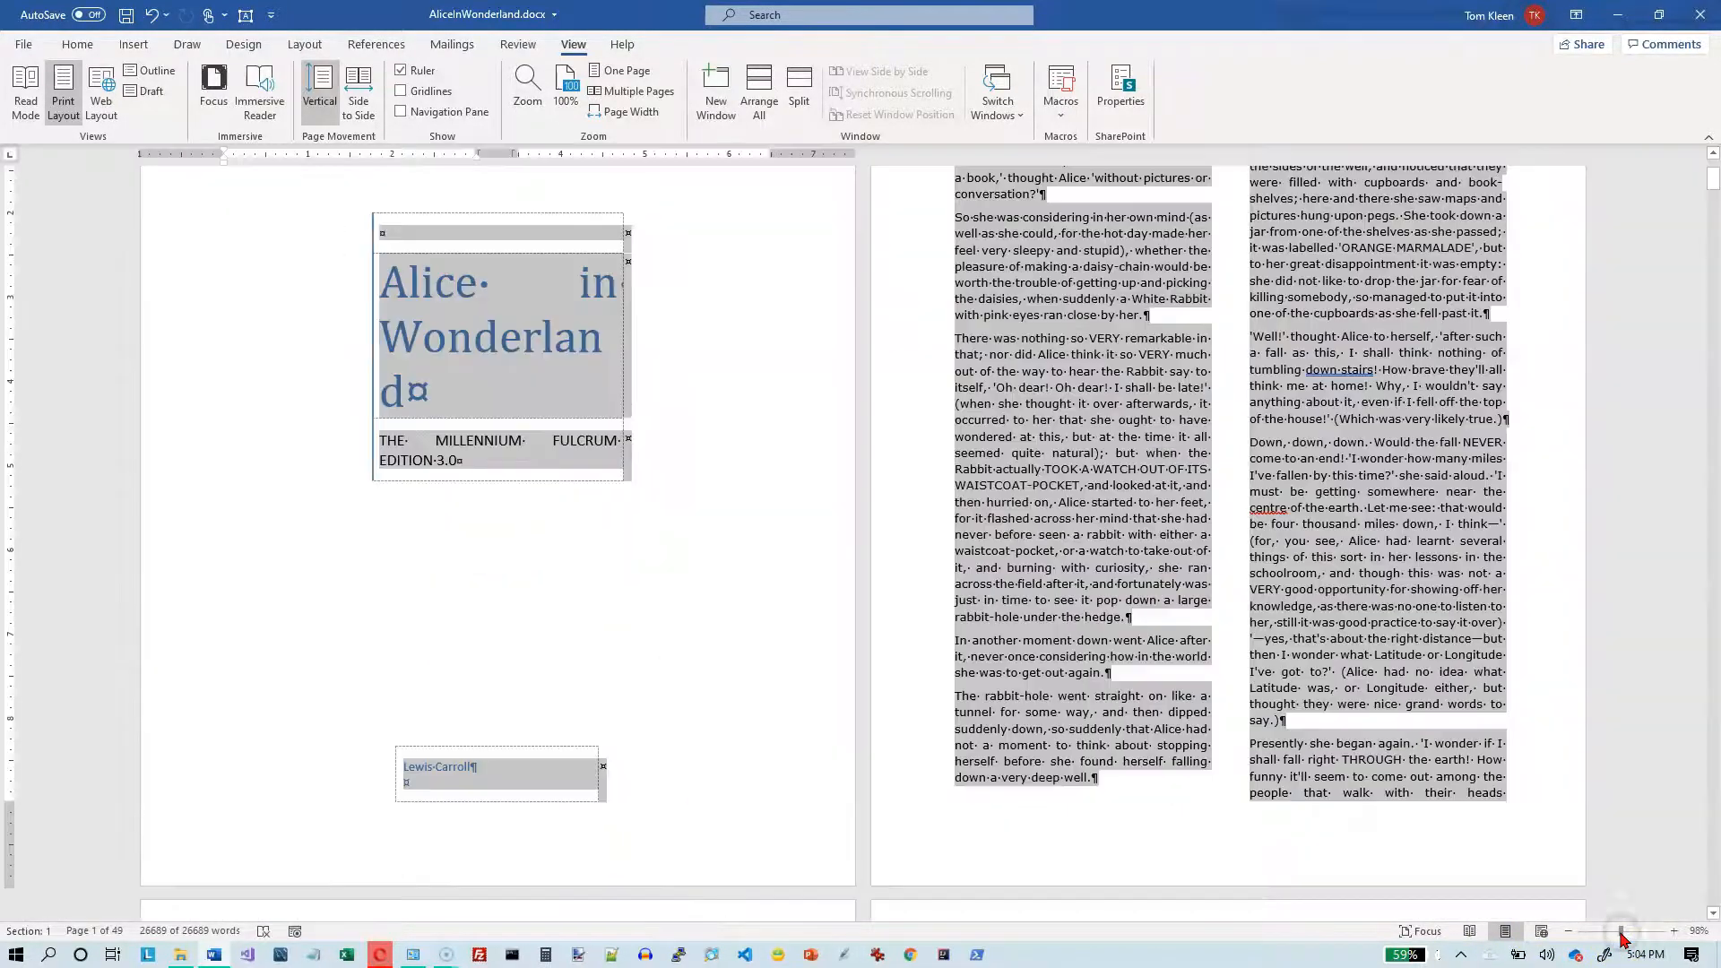
left_click(1673, 931)
left_click(1673, 931)
left_click(1673, 931)
left_click(1673, 931)
left_click(1673, 931)
left_click(1674, 931)
left_click(1673, 931)
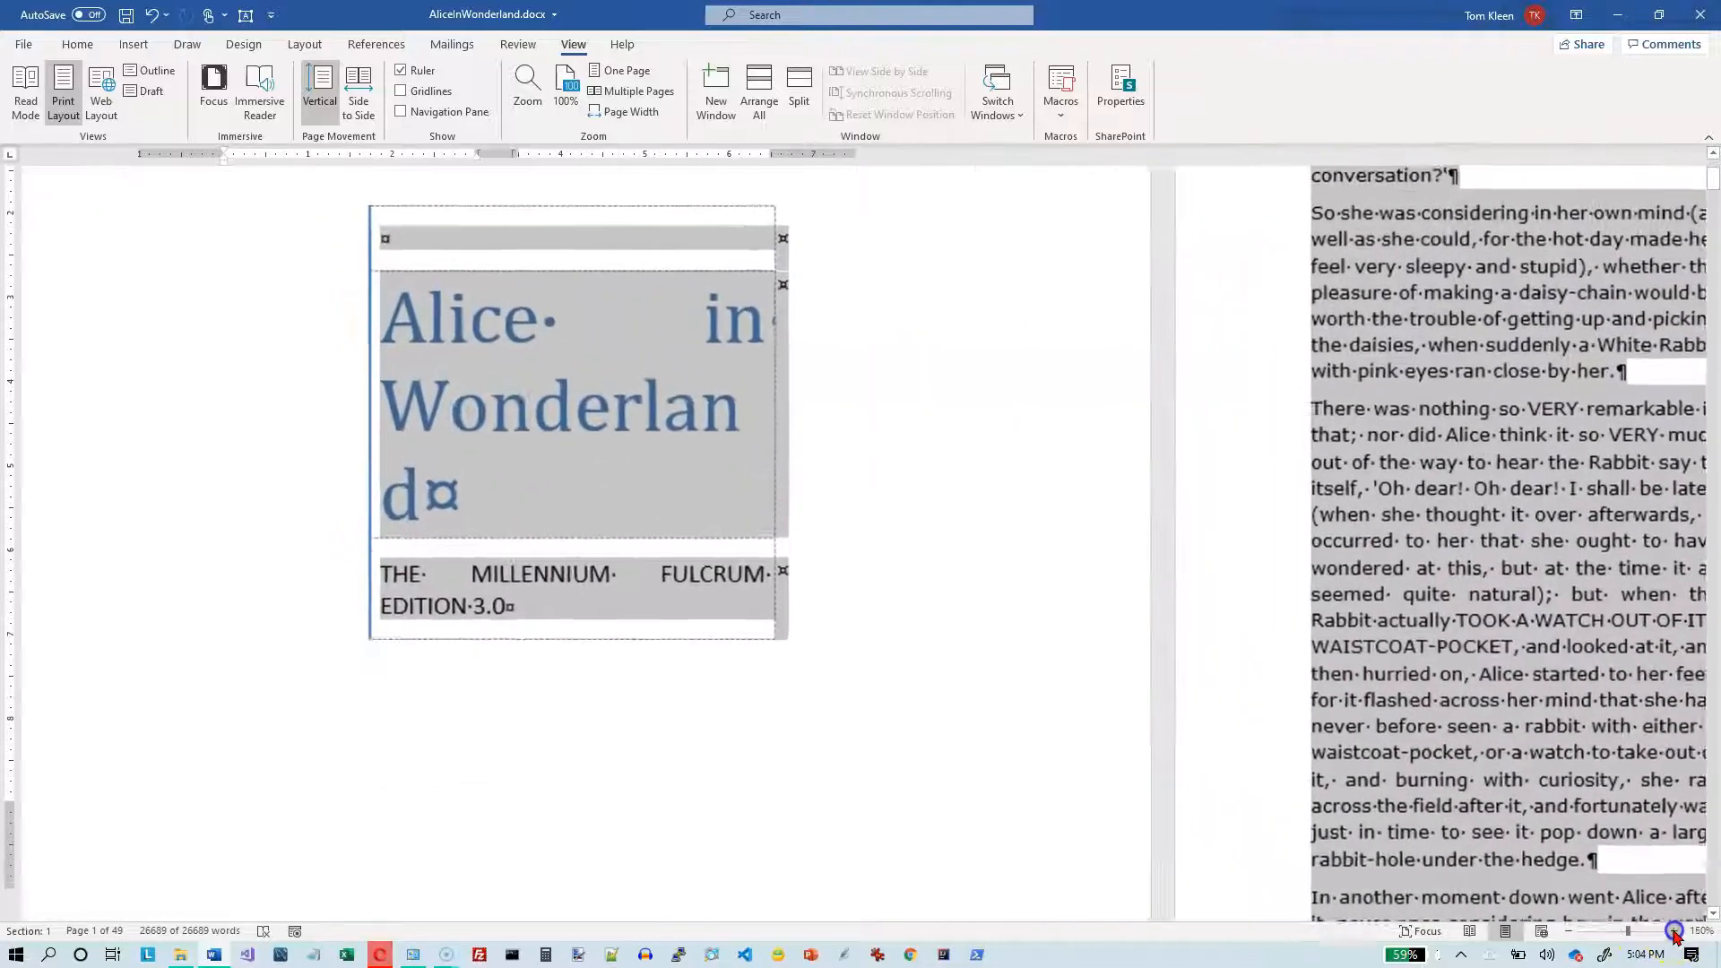
left_click(1674, 931)
scroll(981, 763, "down", 8)
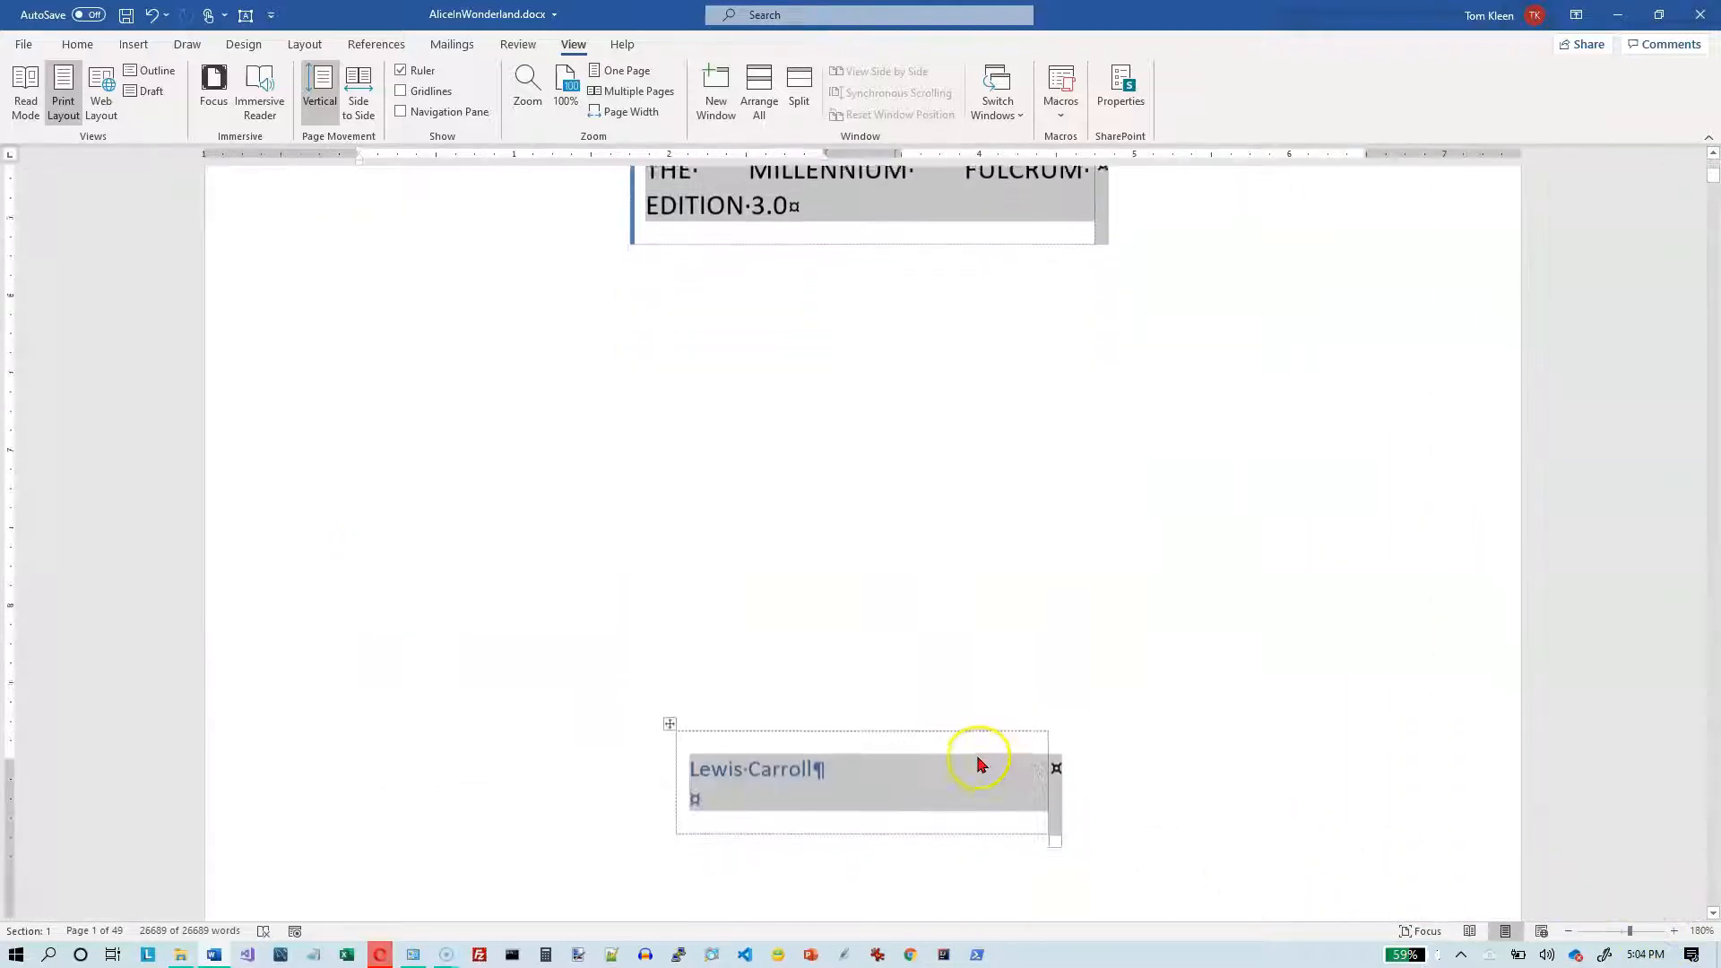
scroll(981, 763, "down", 3)
left_click(358, 508)
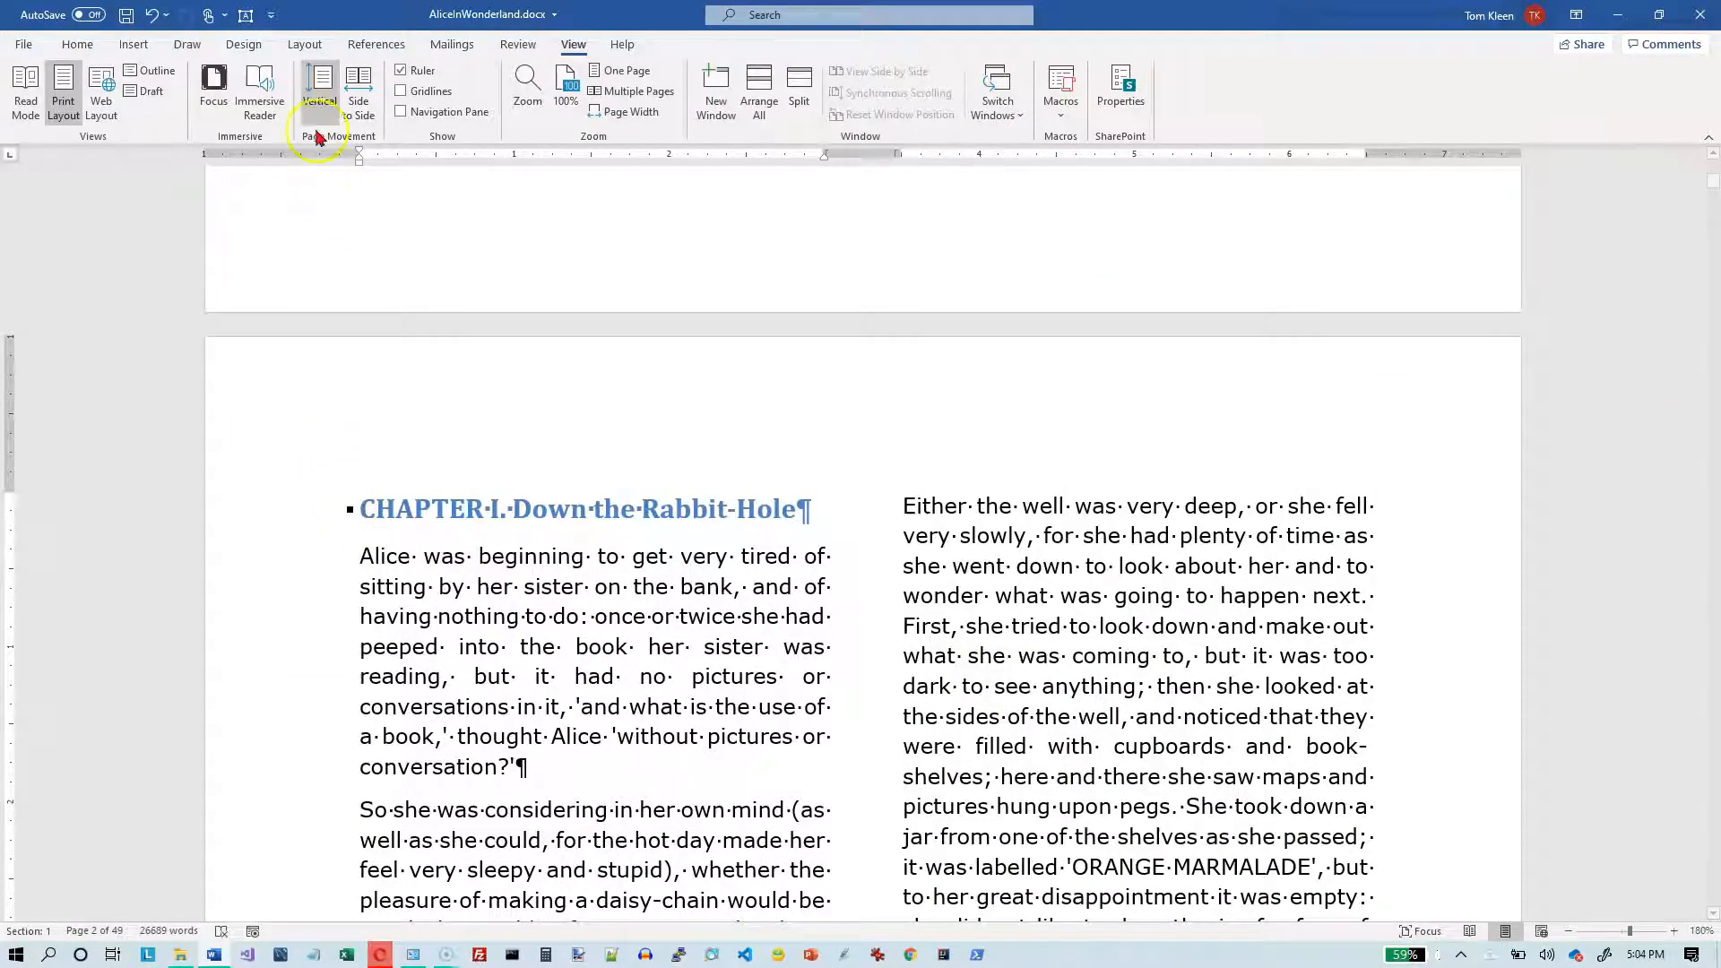
- Add a vertical line between the two columns for the whole document
left_click(300, 49)
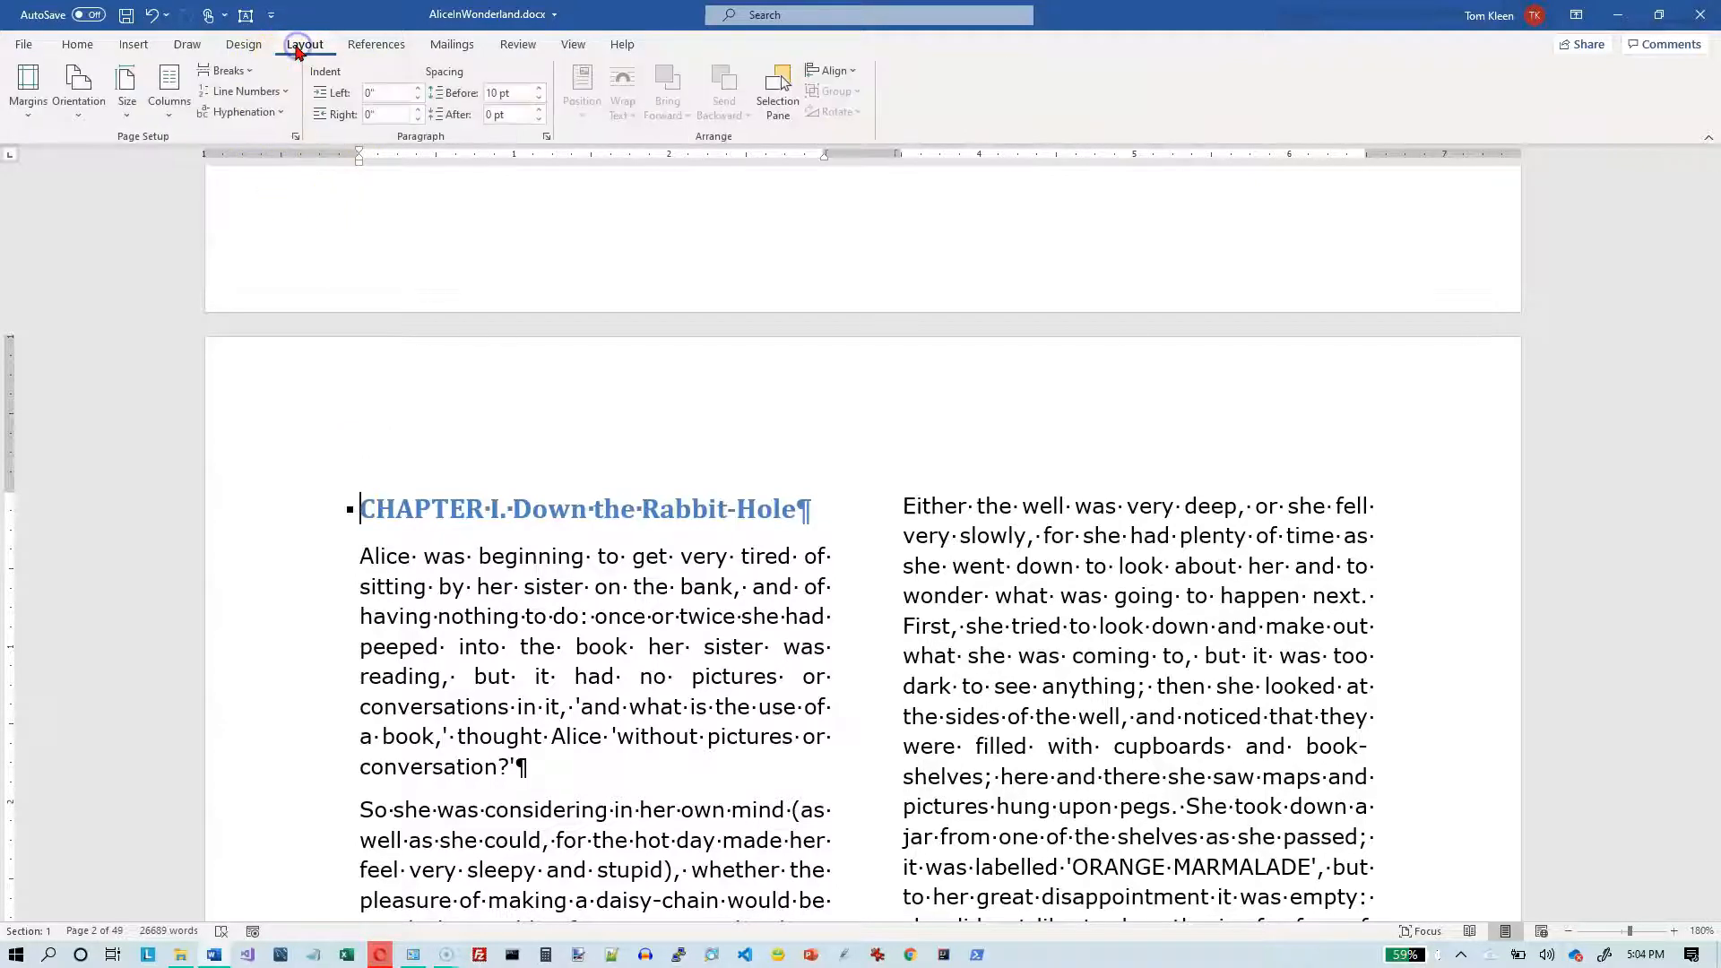
left_click(169, 121)
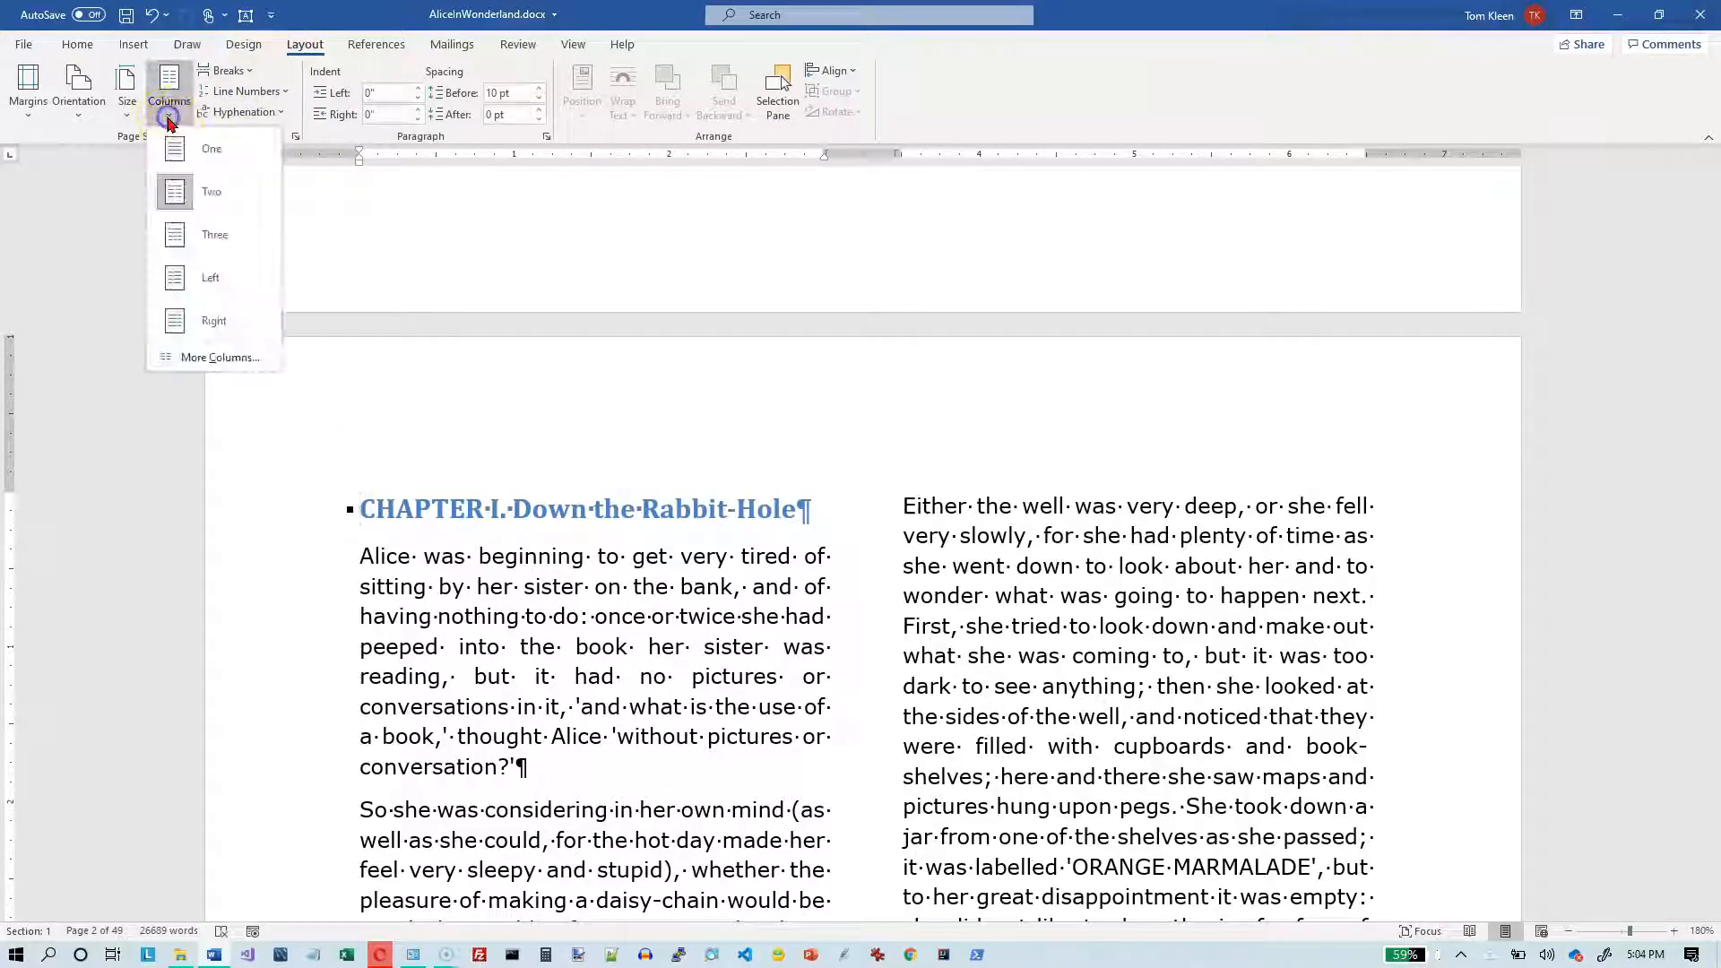
left_click(188, 363)
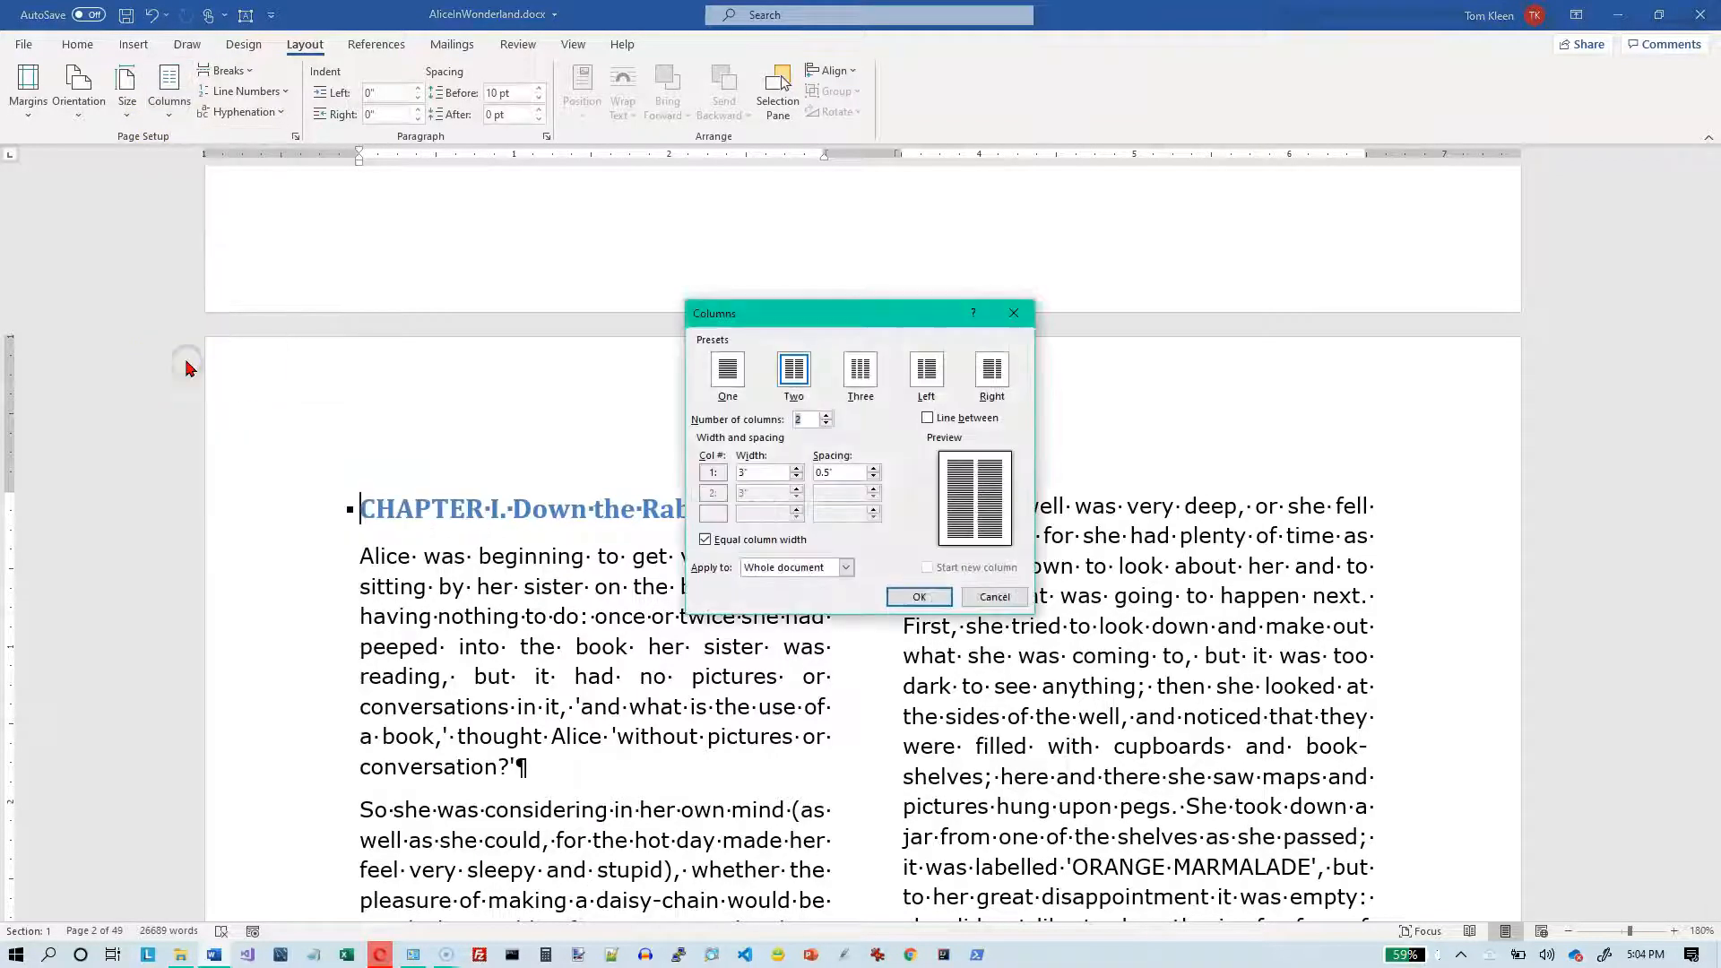
left_click_drag(815, 315, 309, 196)
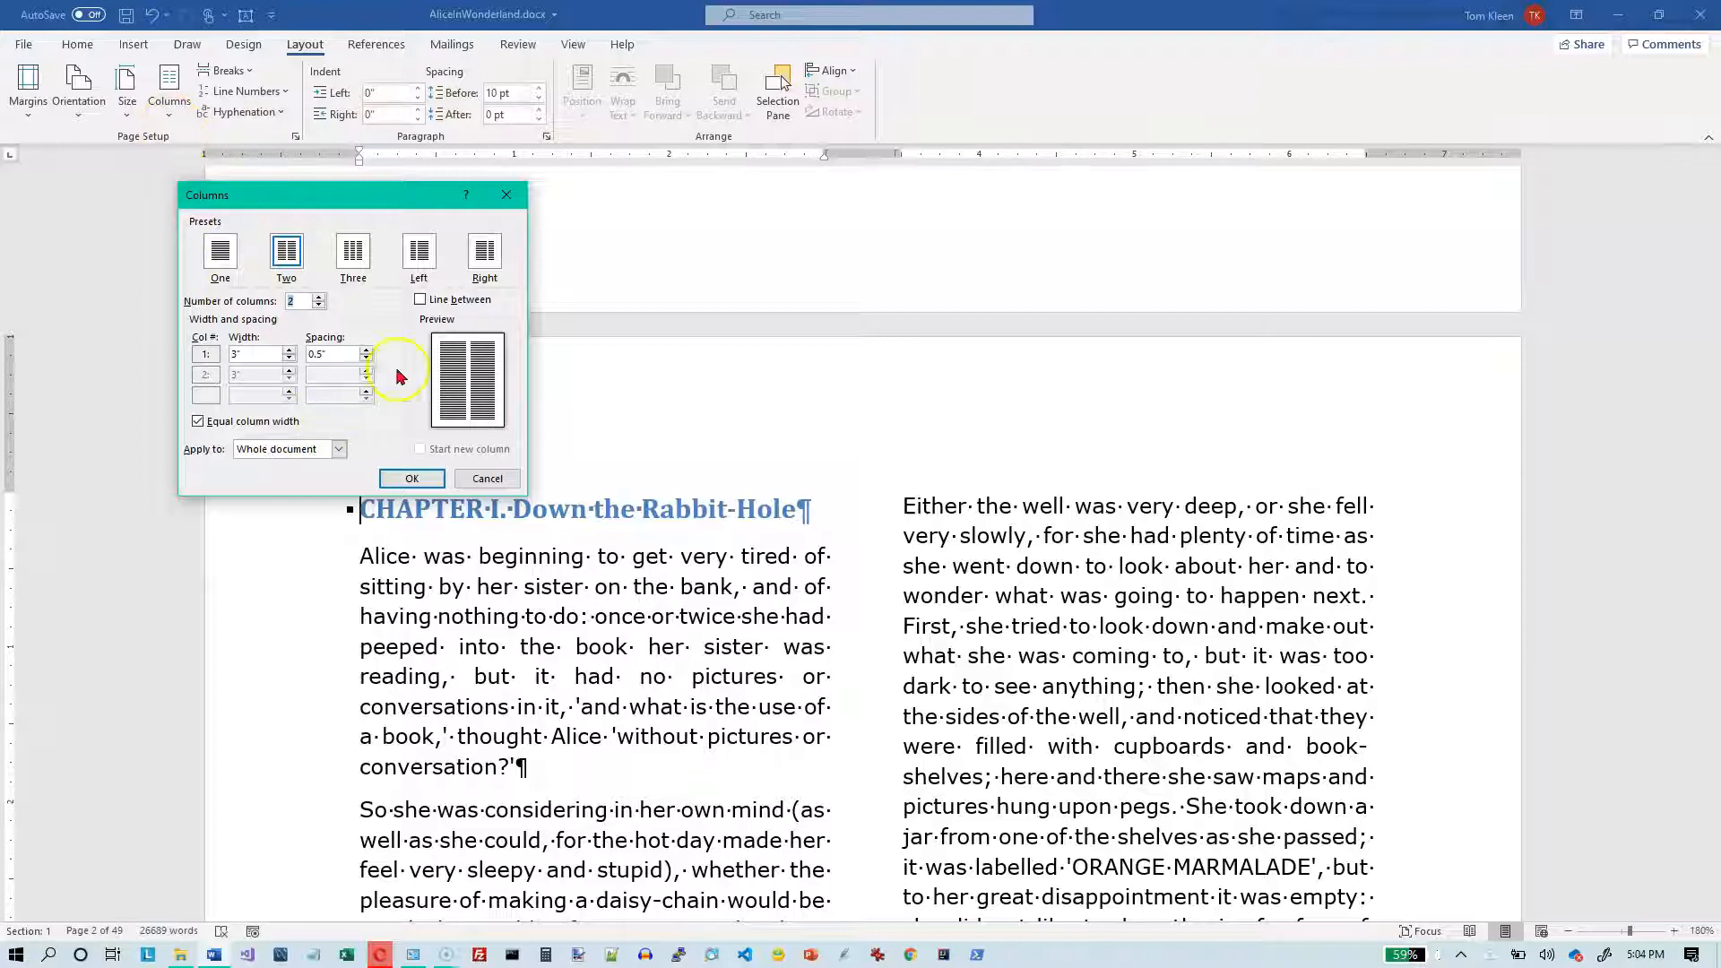
left_click(419, 300)
left_click(411, 477)
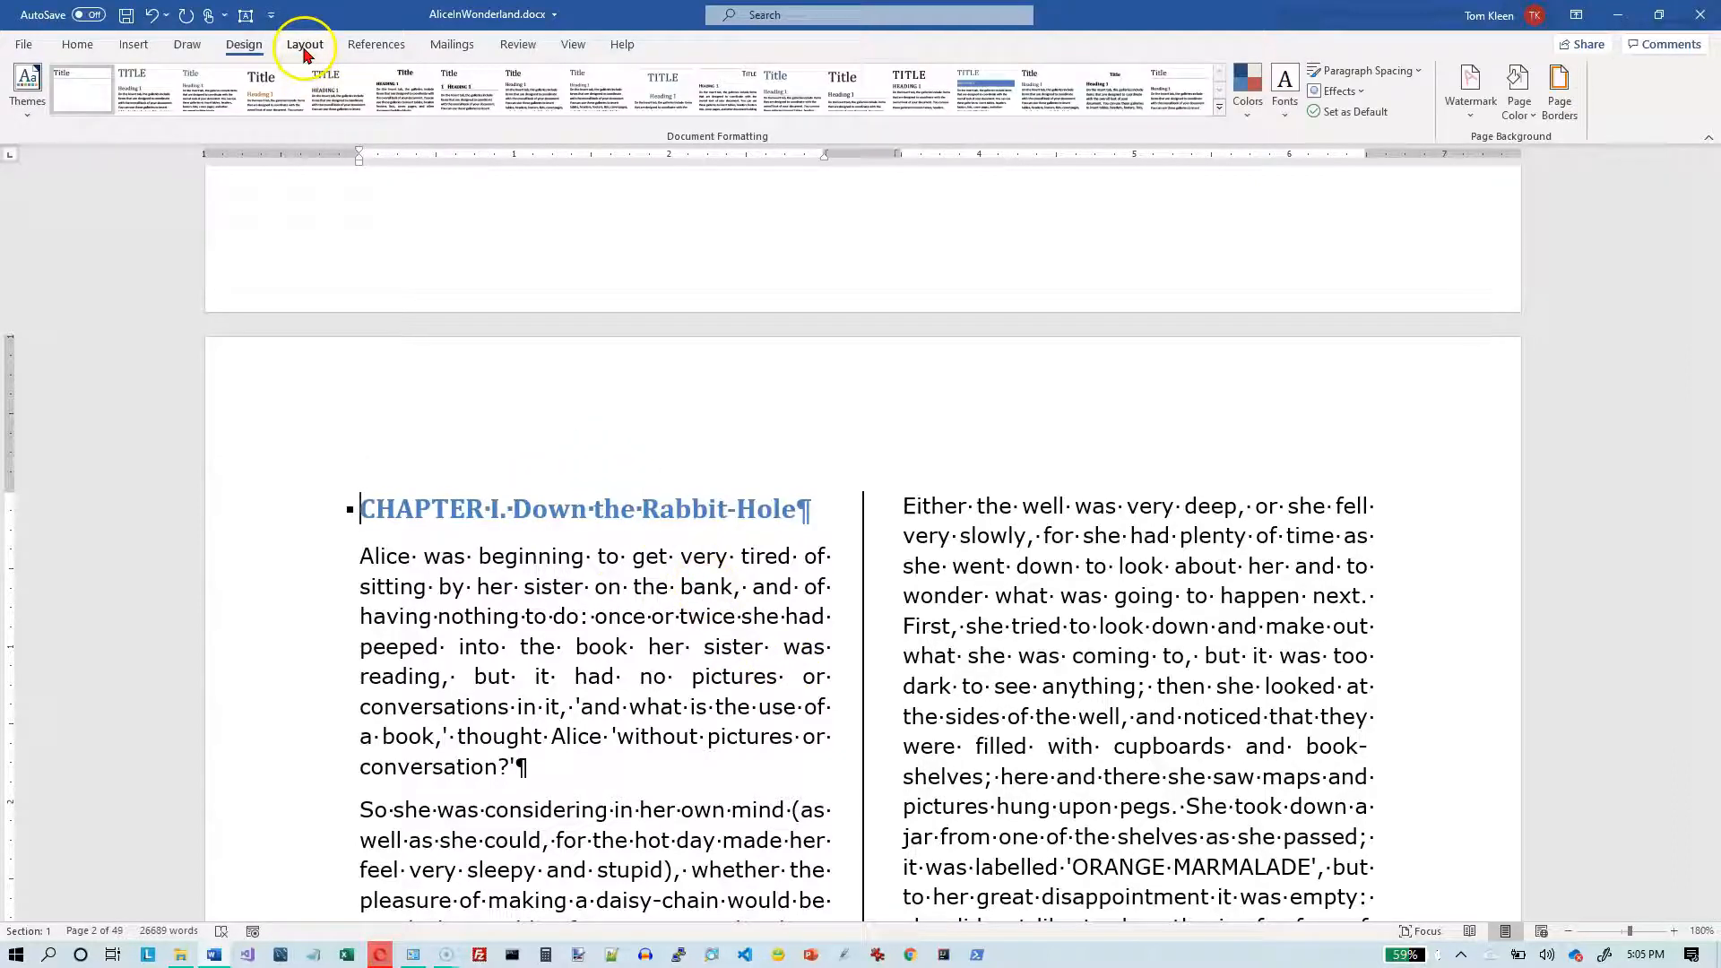
- Set the two equal columns to a width of 2.5" with 1.5" spacing between them for the whole document
left_click(305, 47)
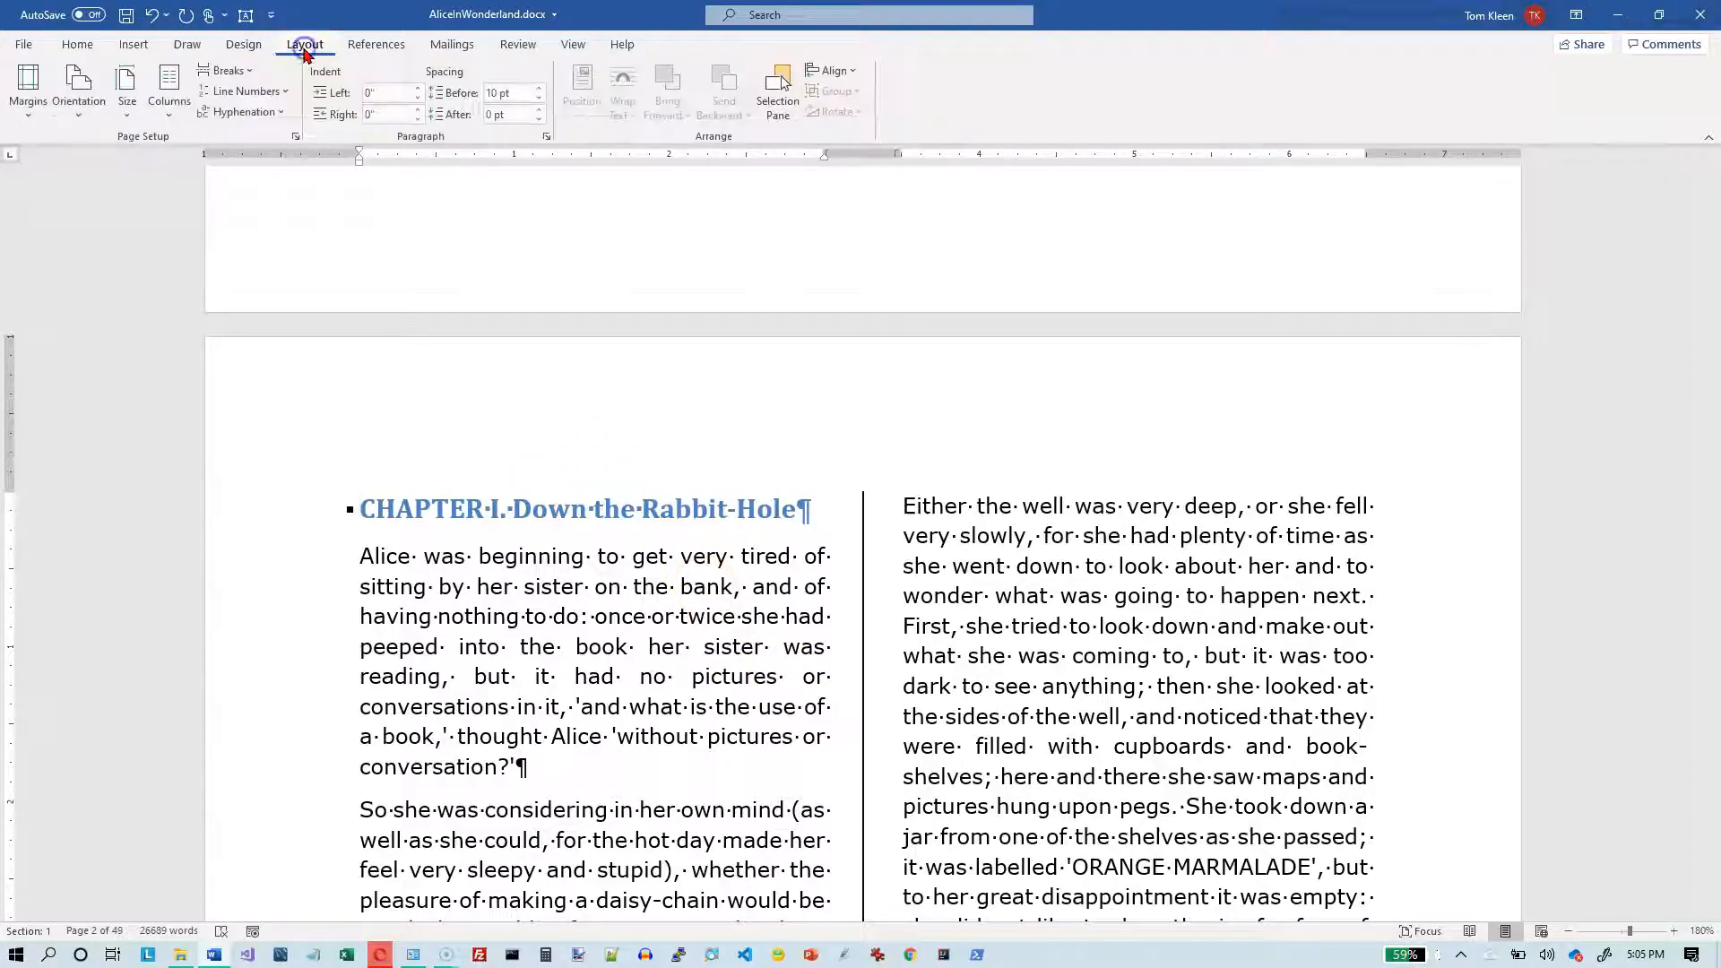
left_click(183, 111)
left_click(203, 357)
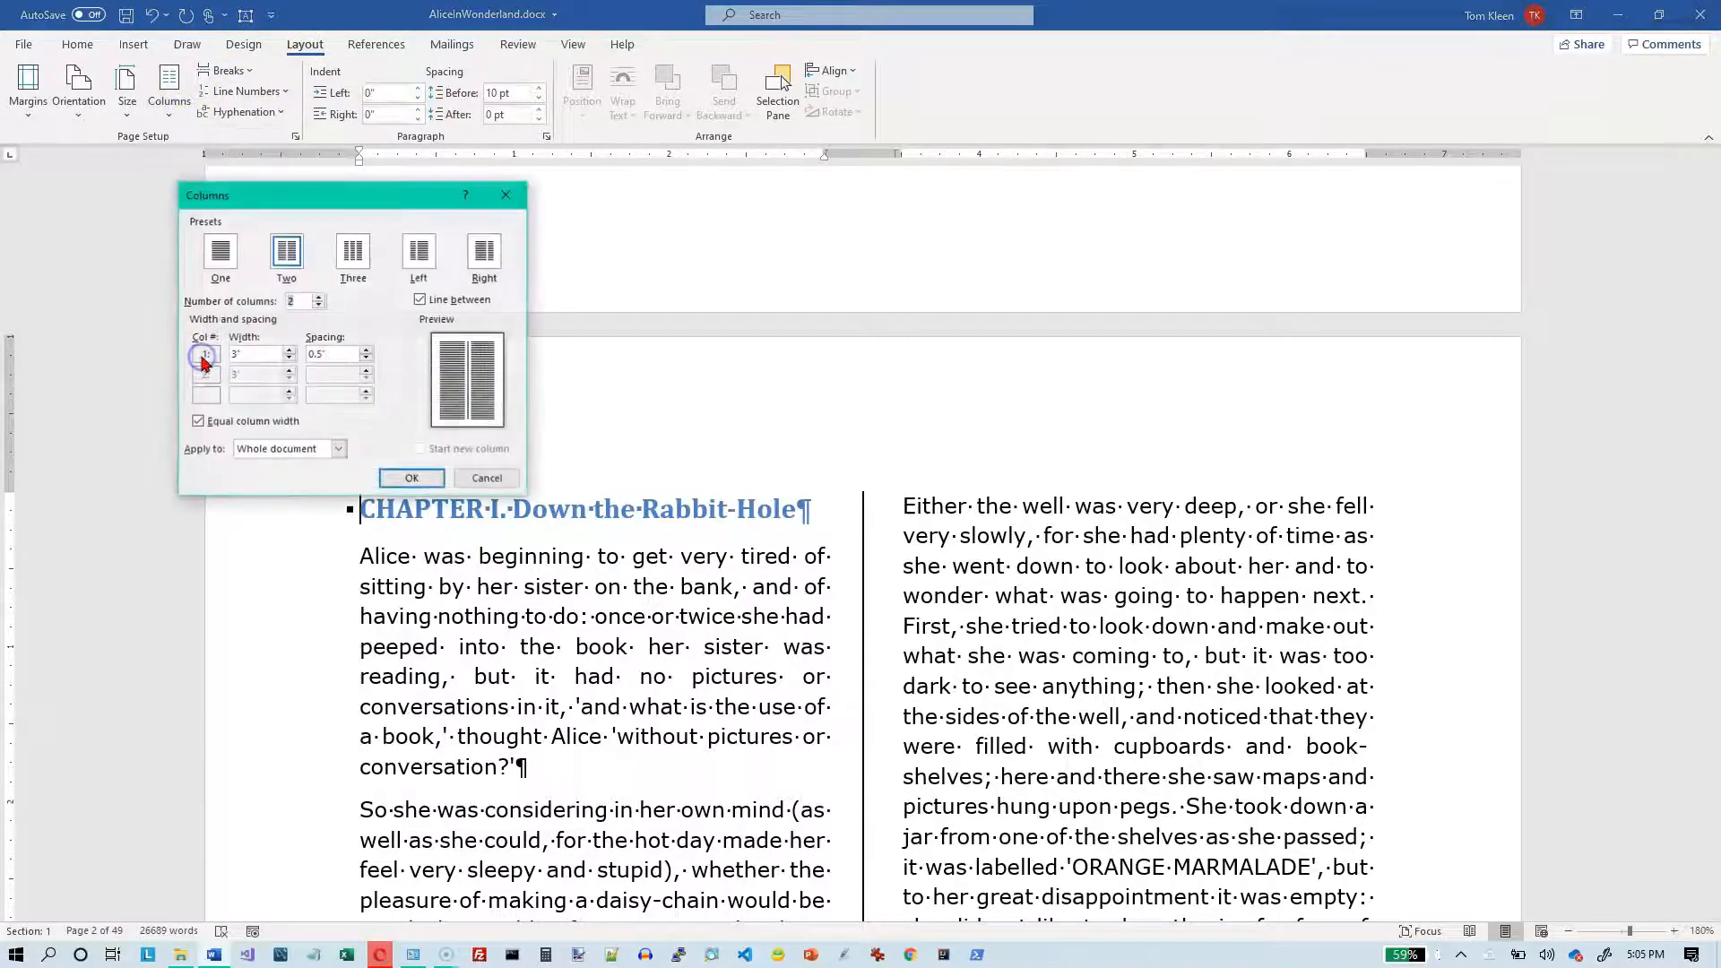
left_click_drag(335, 199, 434, 195)
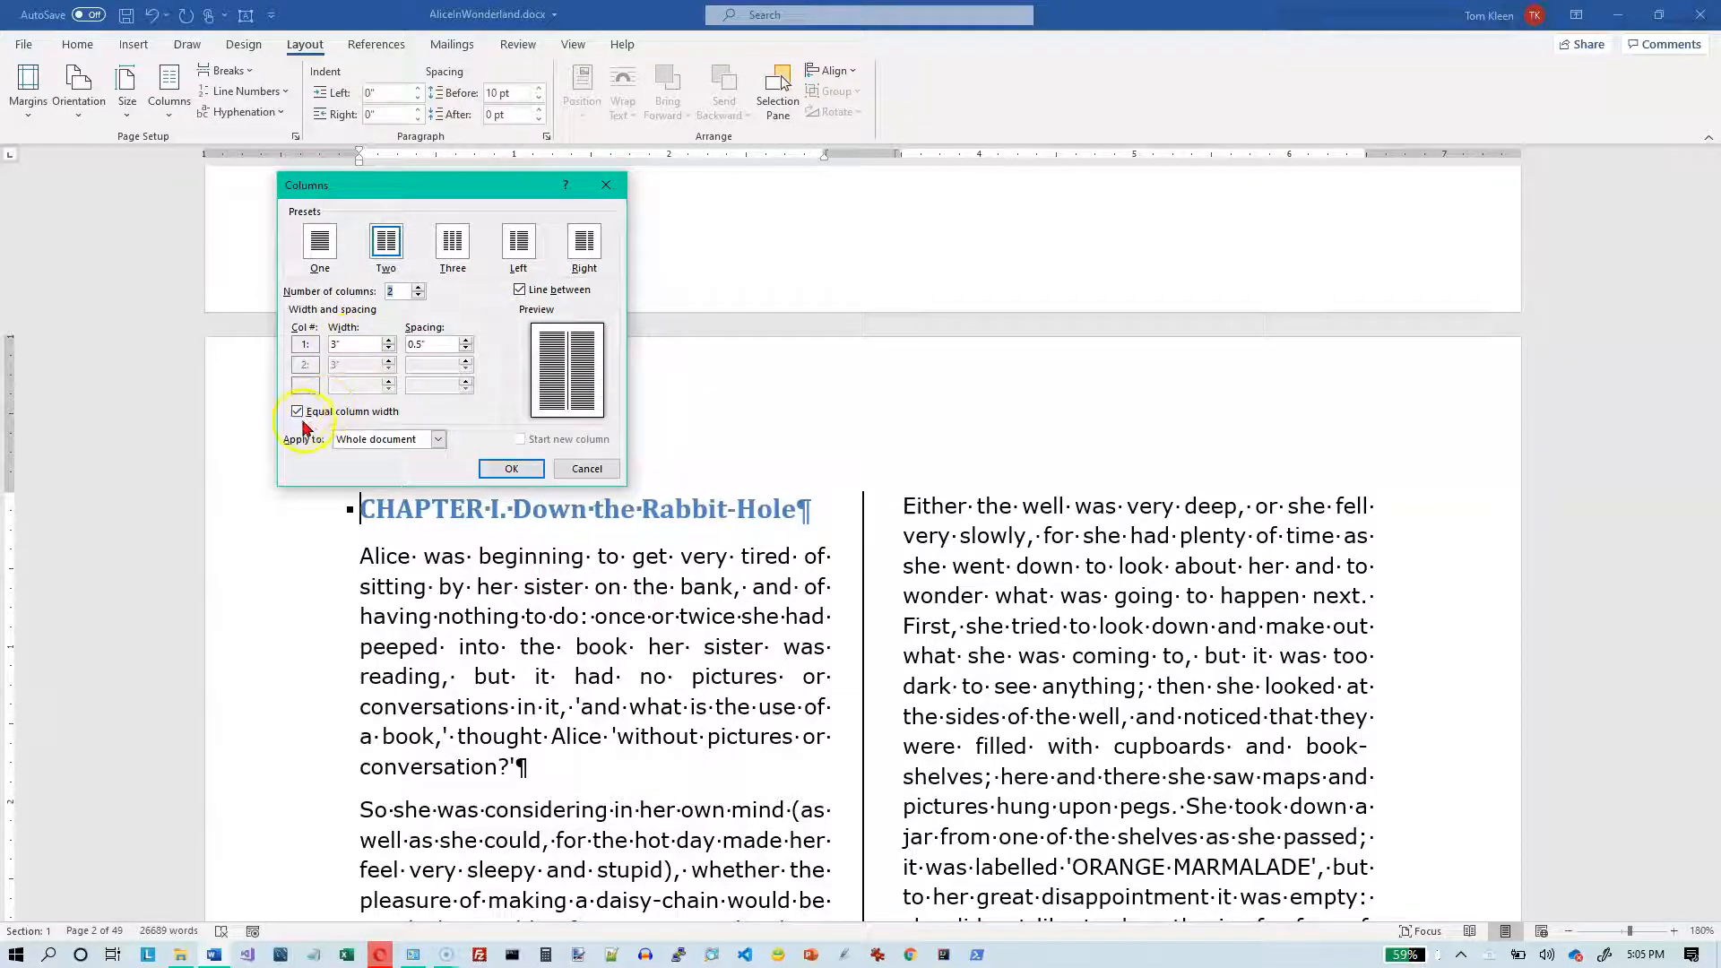
left_click(348, 344)
key("Return")
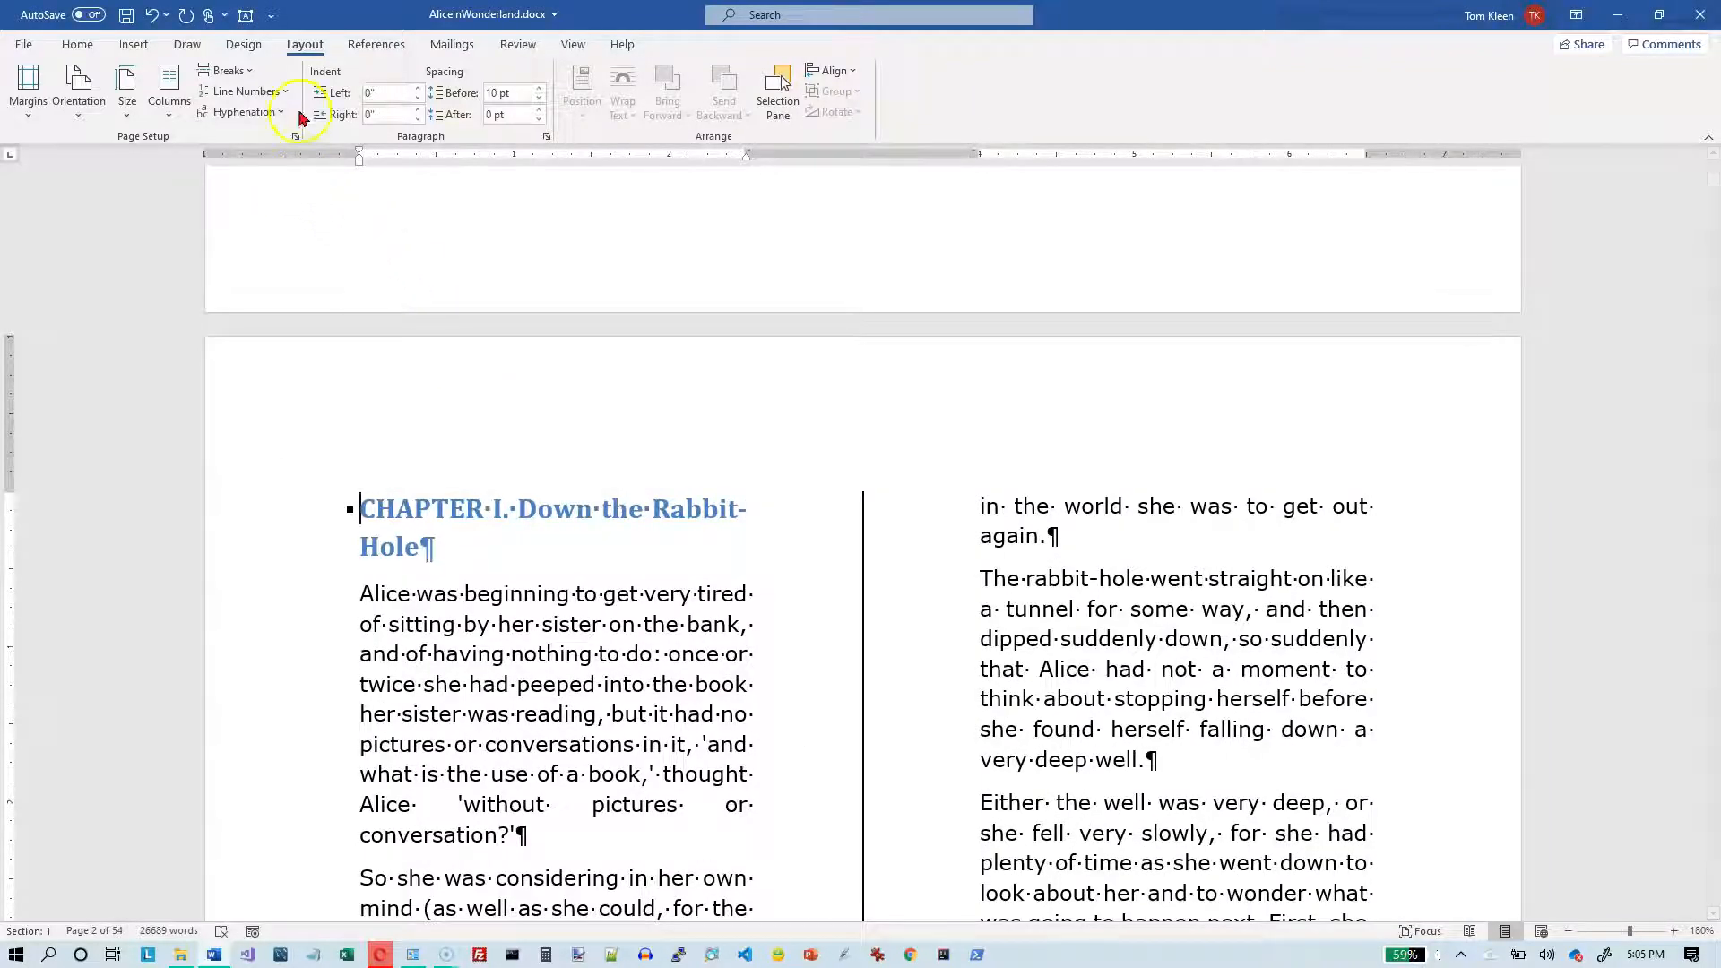
- Turn off equal column width for the two columns and set the first column's width to 4"
left_click(169, 94)
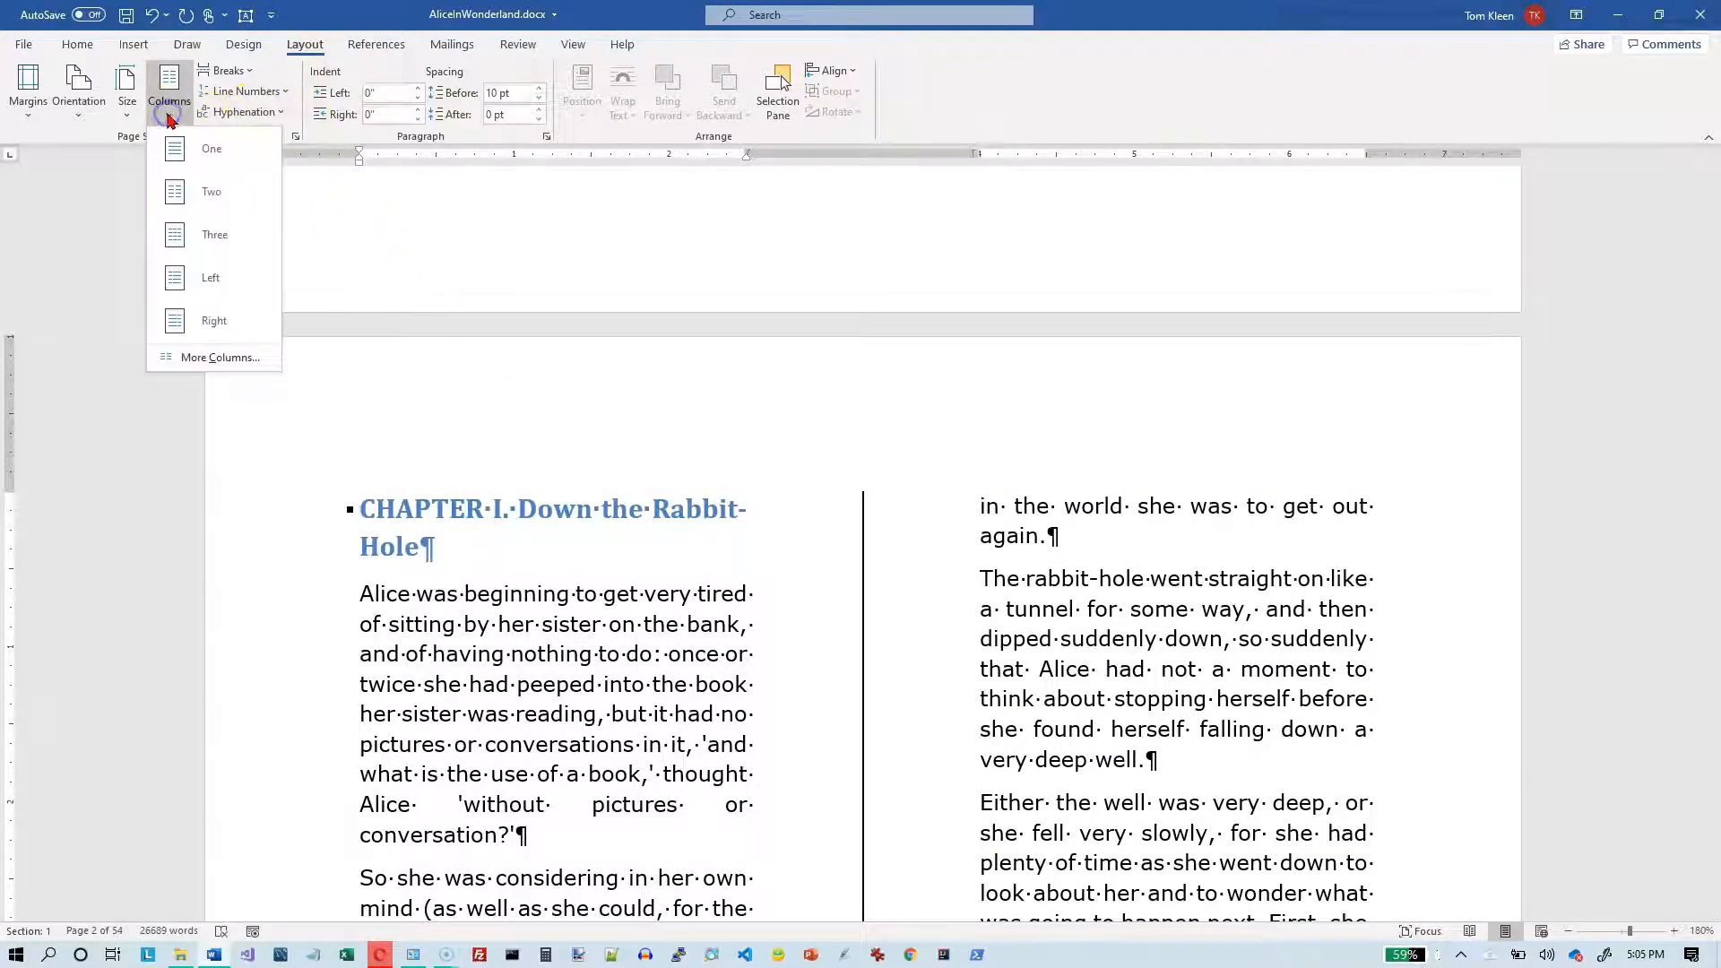
left_click(197, 358)
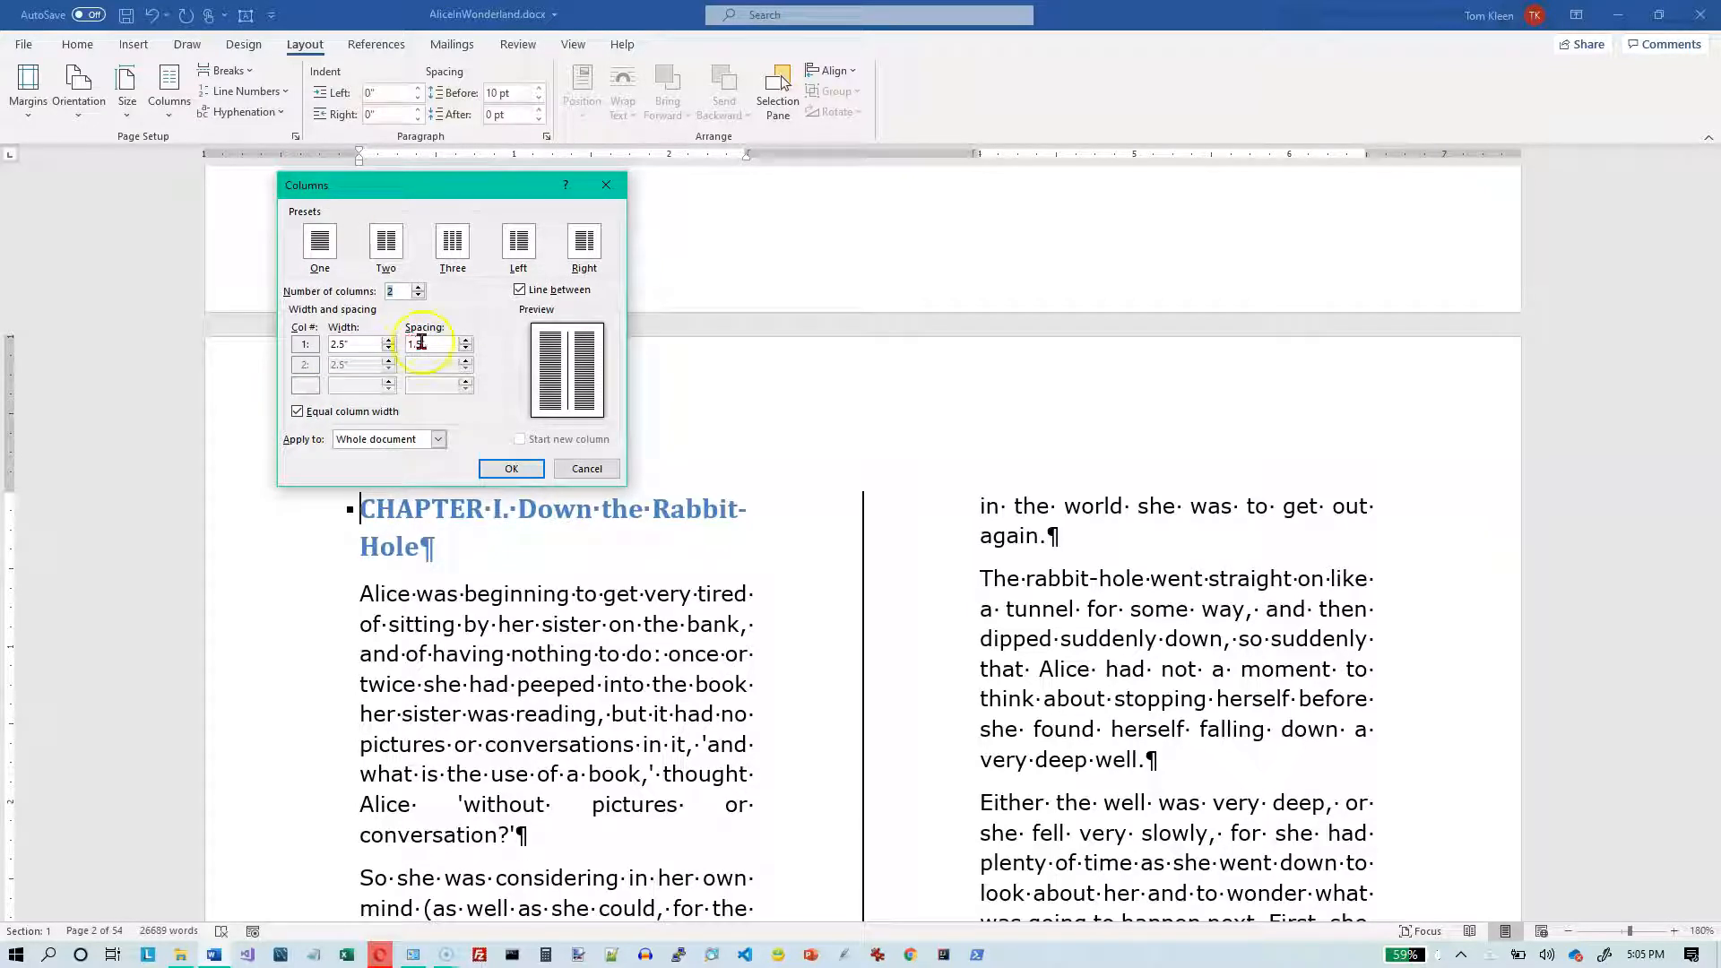
left_click(296, 413)
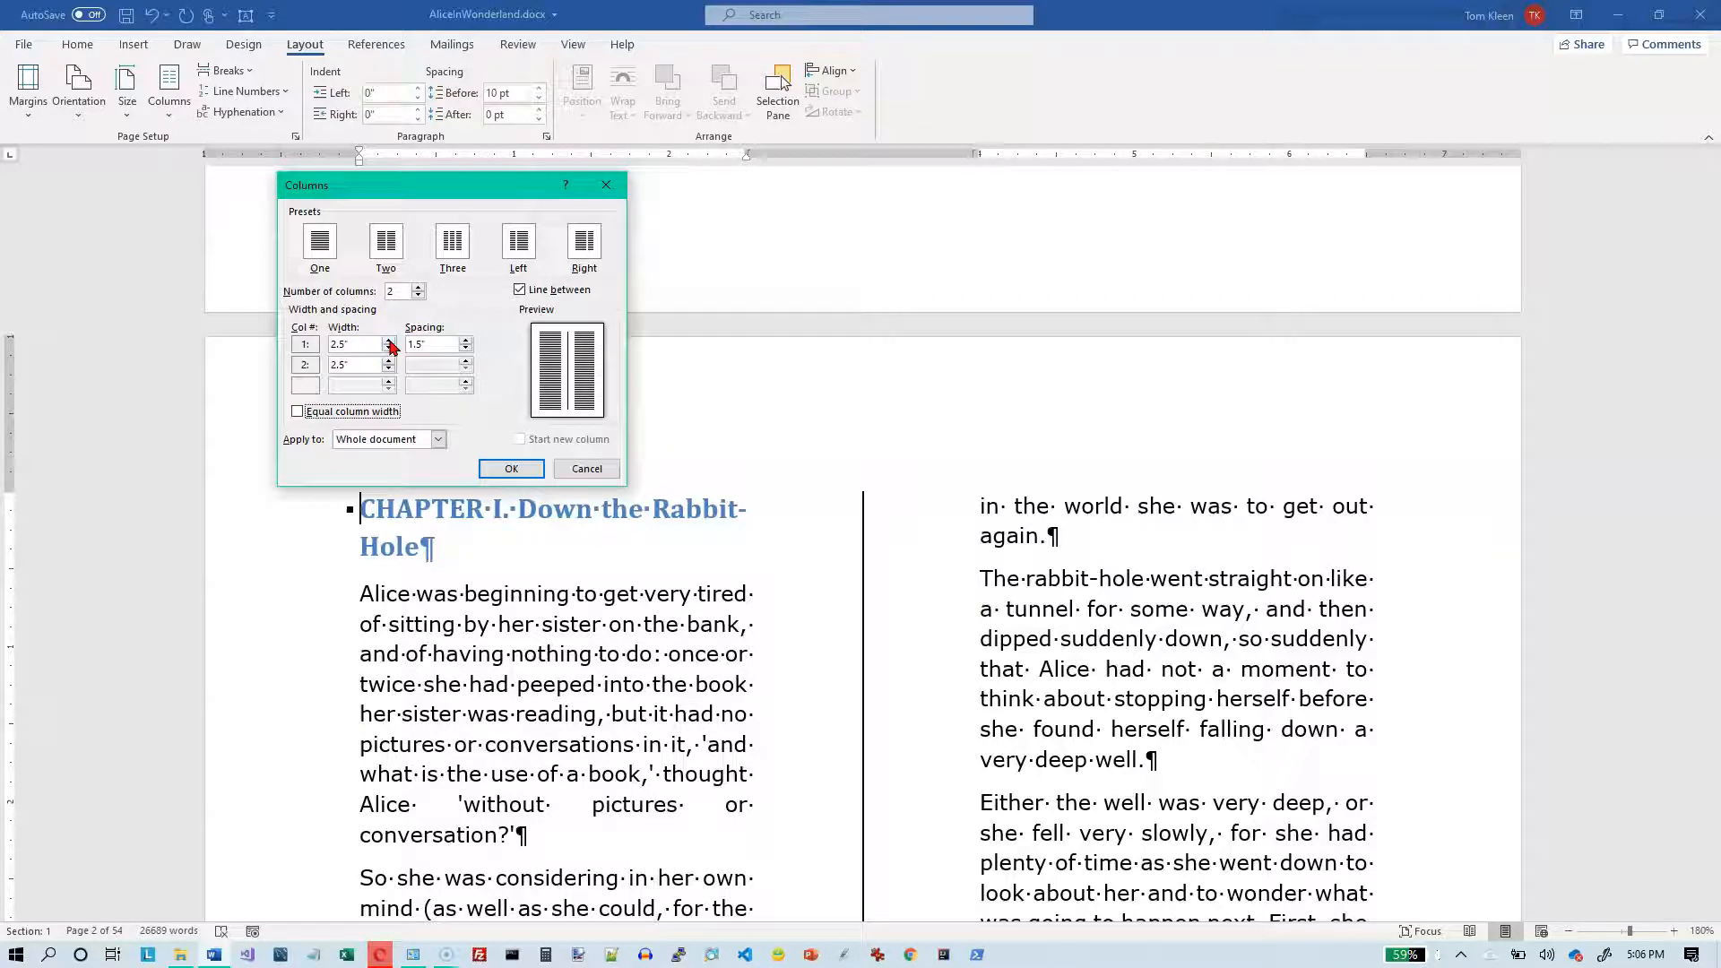
left_click(388, 340)
left_click(388, 340)
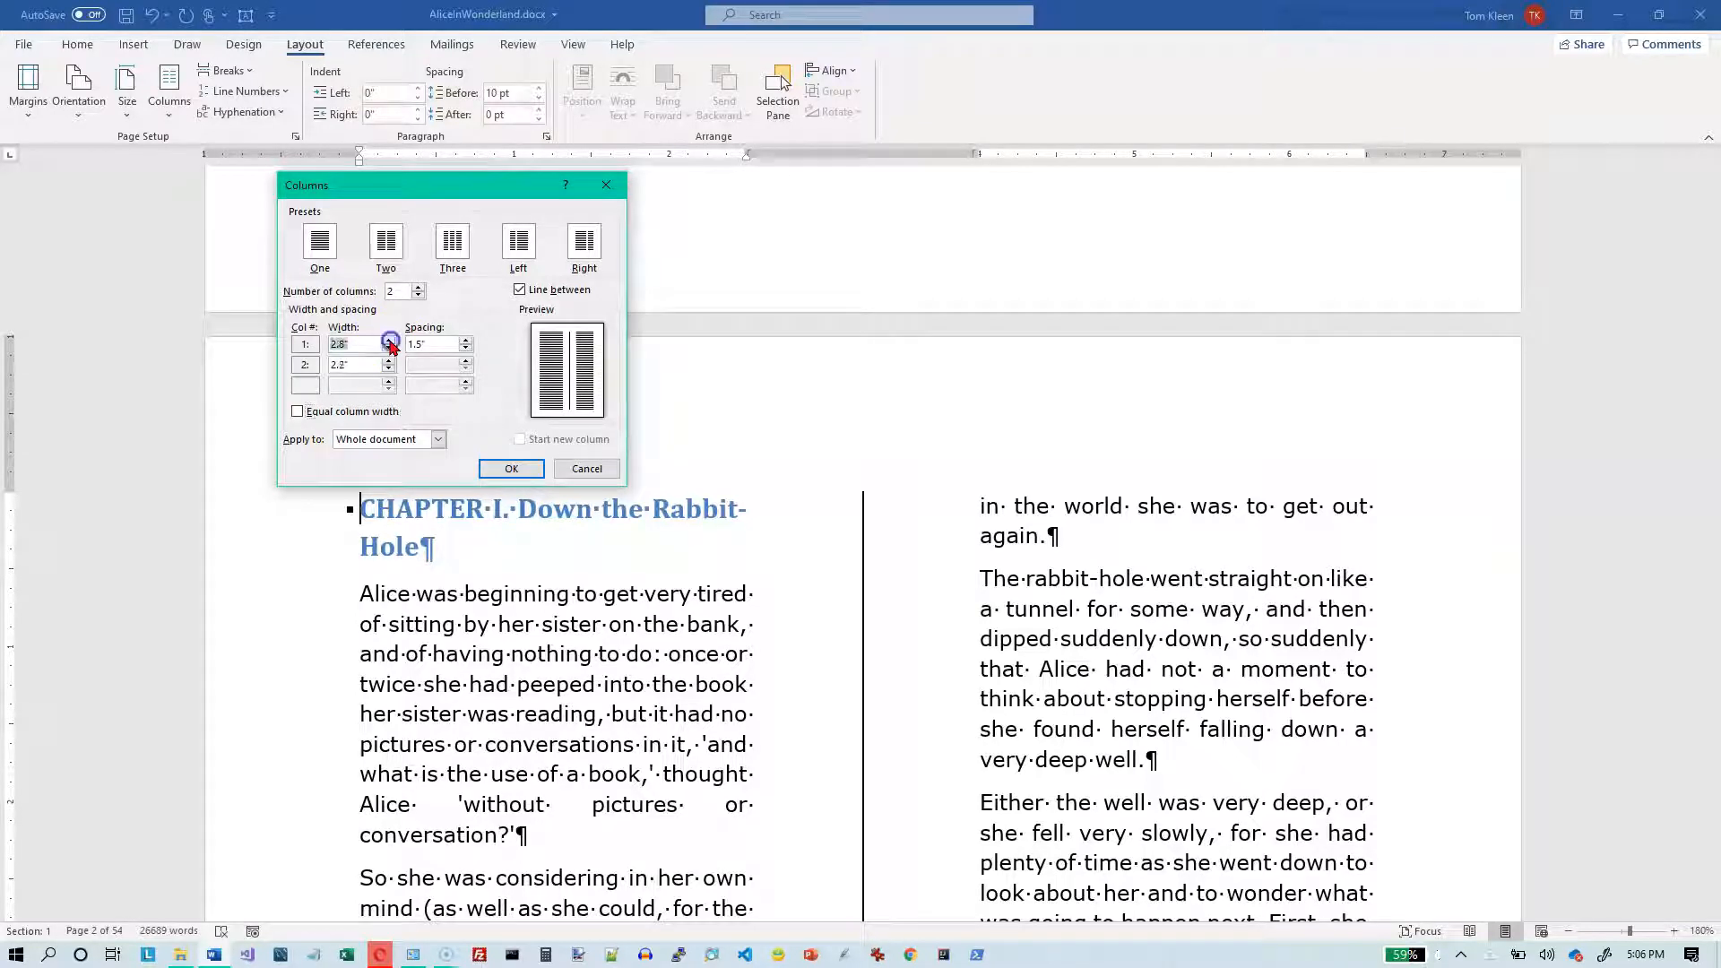
left_click(389, 342)
left_click(389, 342)
left_click(389, 342)
left_click(389, 343)
left_click(389, 342)
left_click(389, 342)
left_click(388, 342)
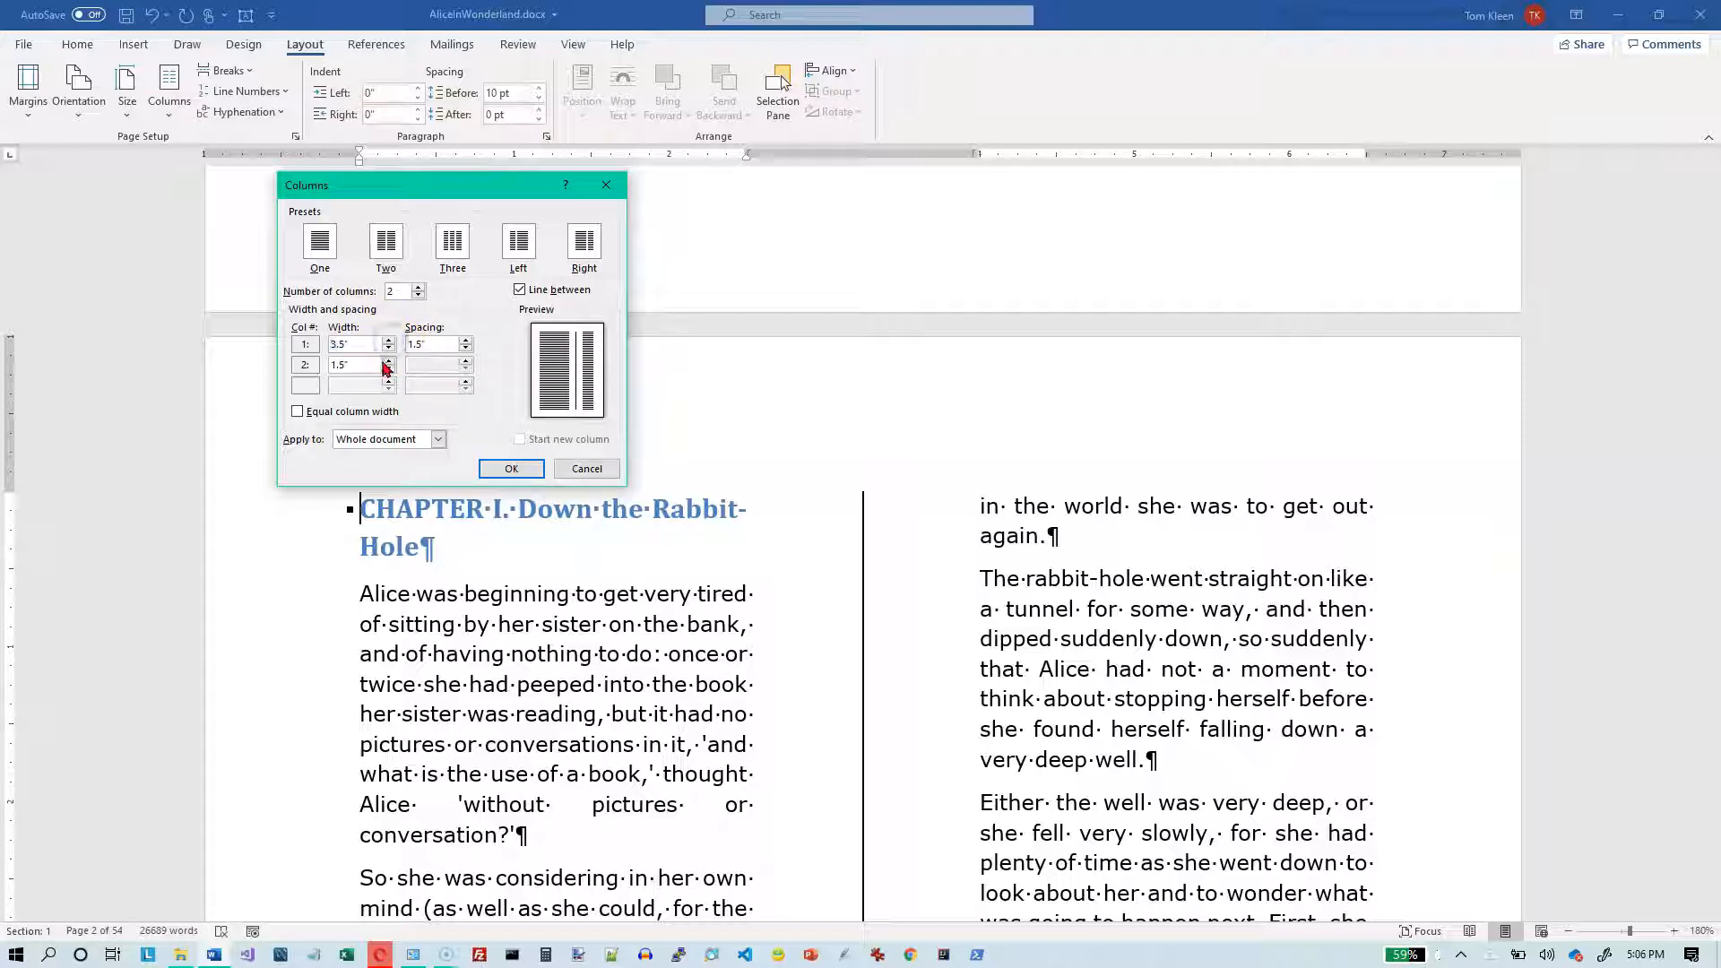
left_click(388, 343)
left_click(388, 343)
left_click(388, 342)
left_click(388, 342)
left_click(388, 342)
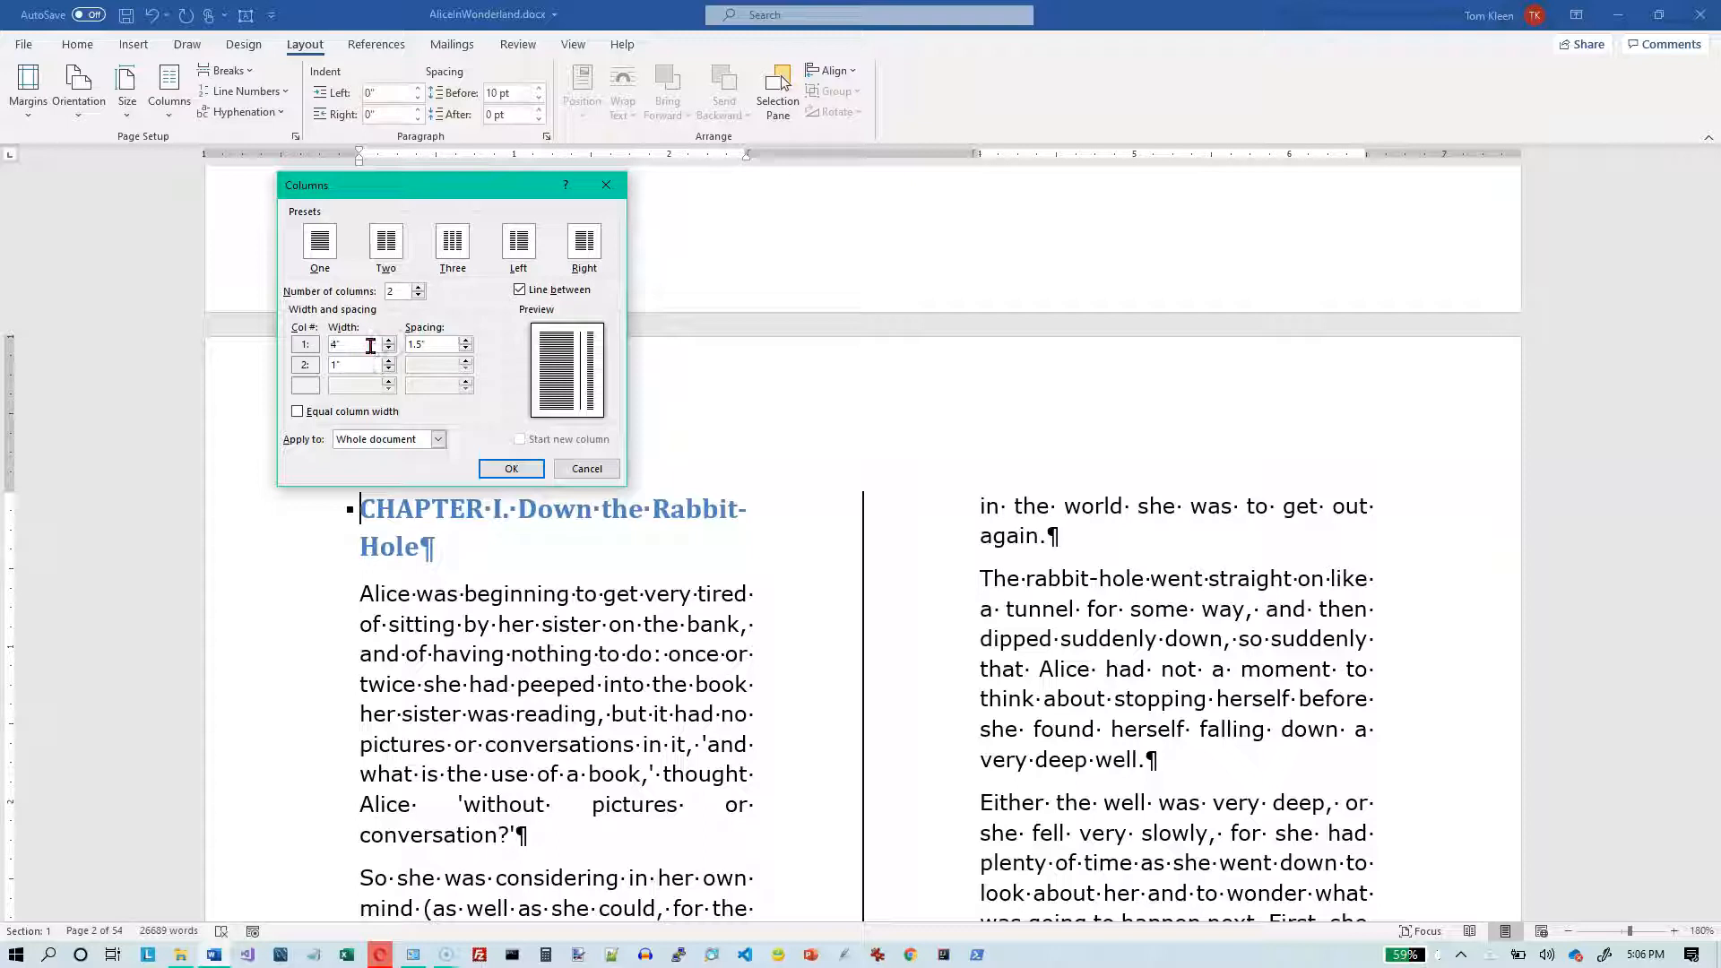
- Set the column spacing to 0.5" and the second column's width to 2", applying the layout to the whole document
left_click(427, 343)
left_click_drag(429, 344, 410, 343)
key("Tab")
left_click(352, 360)
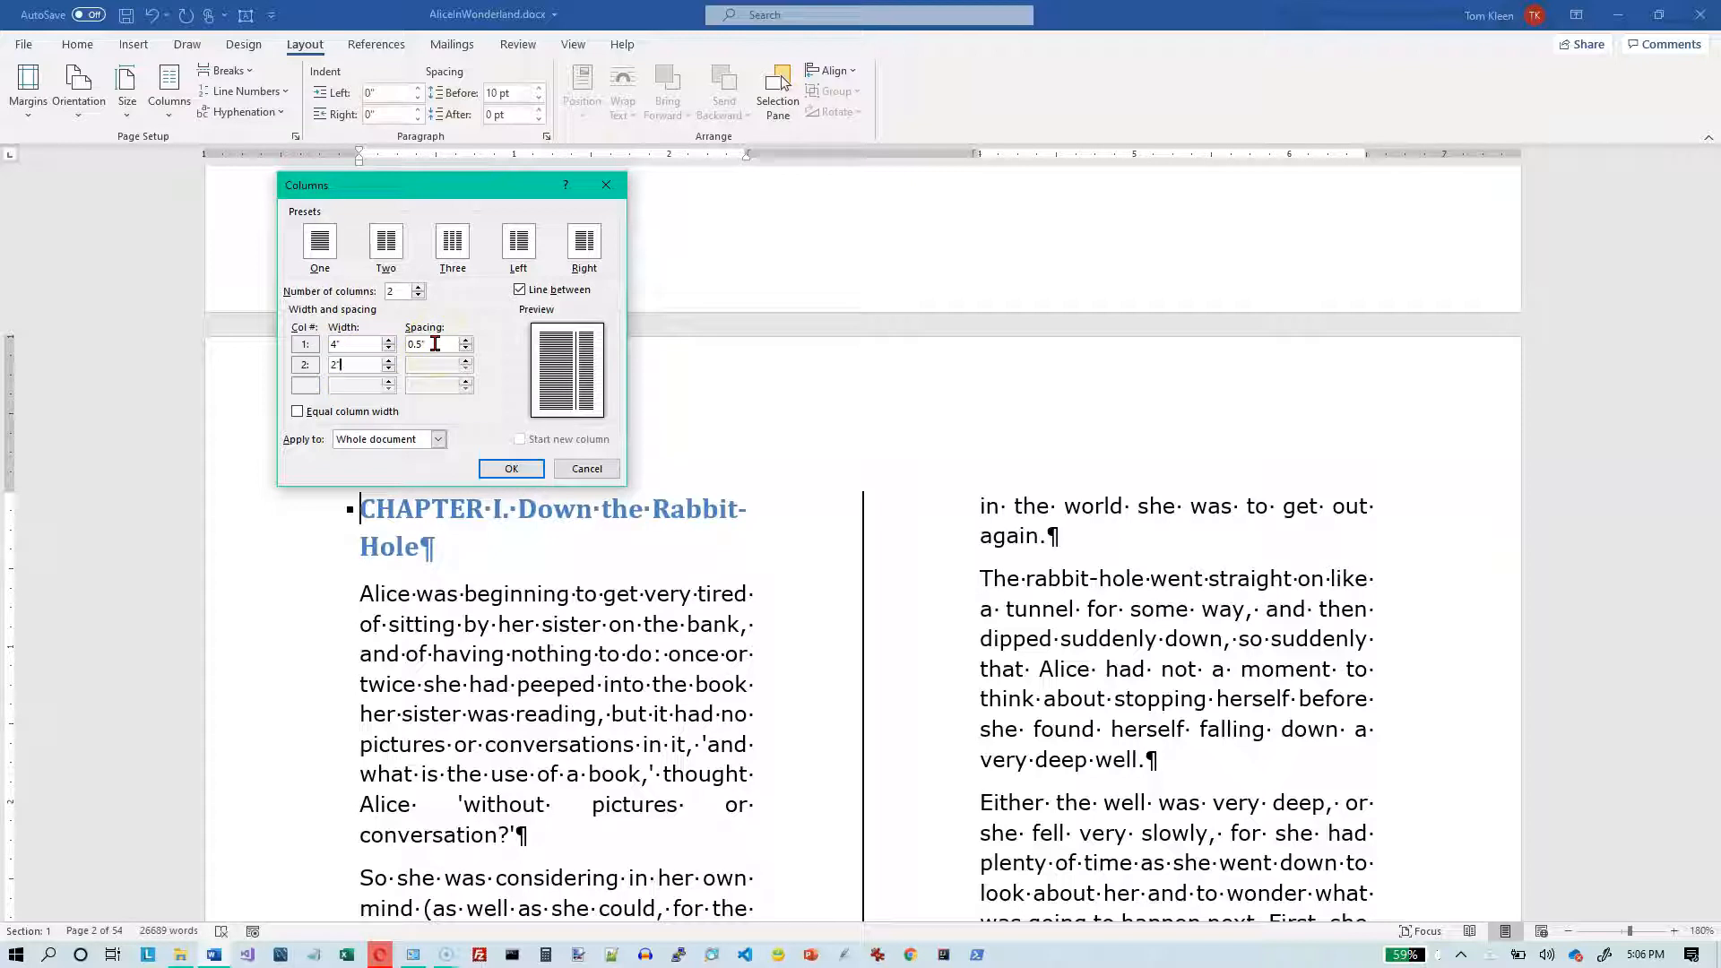
left_click(438, 441)
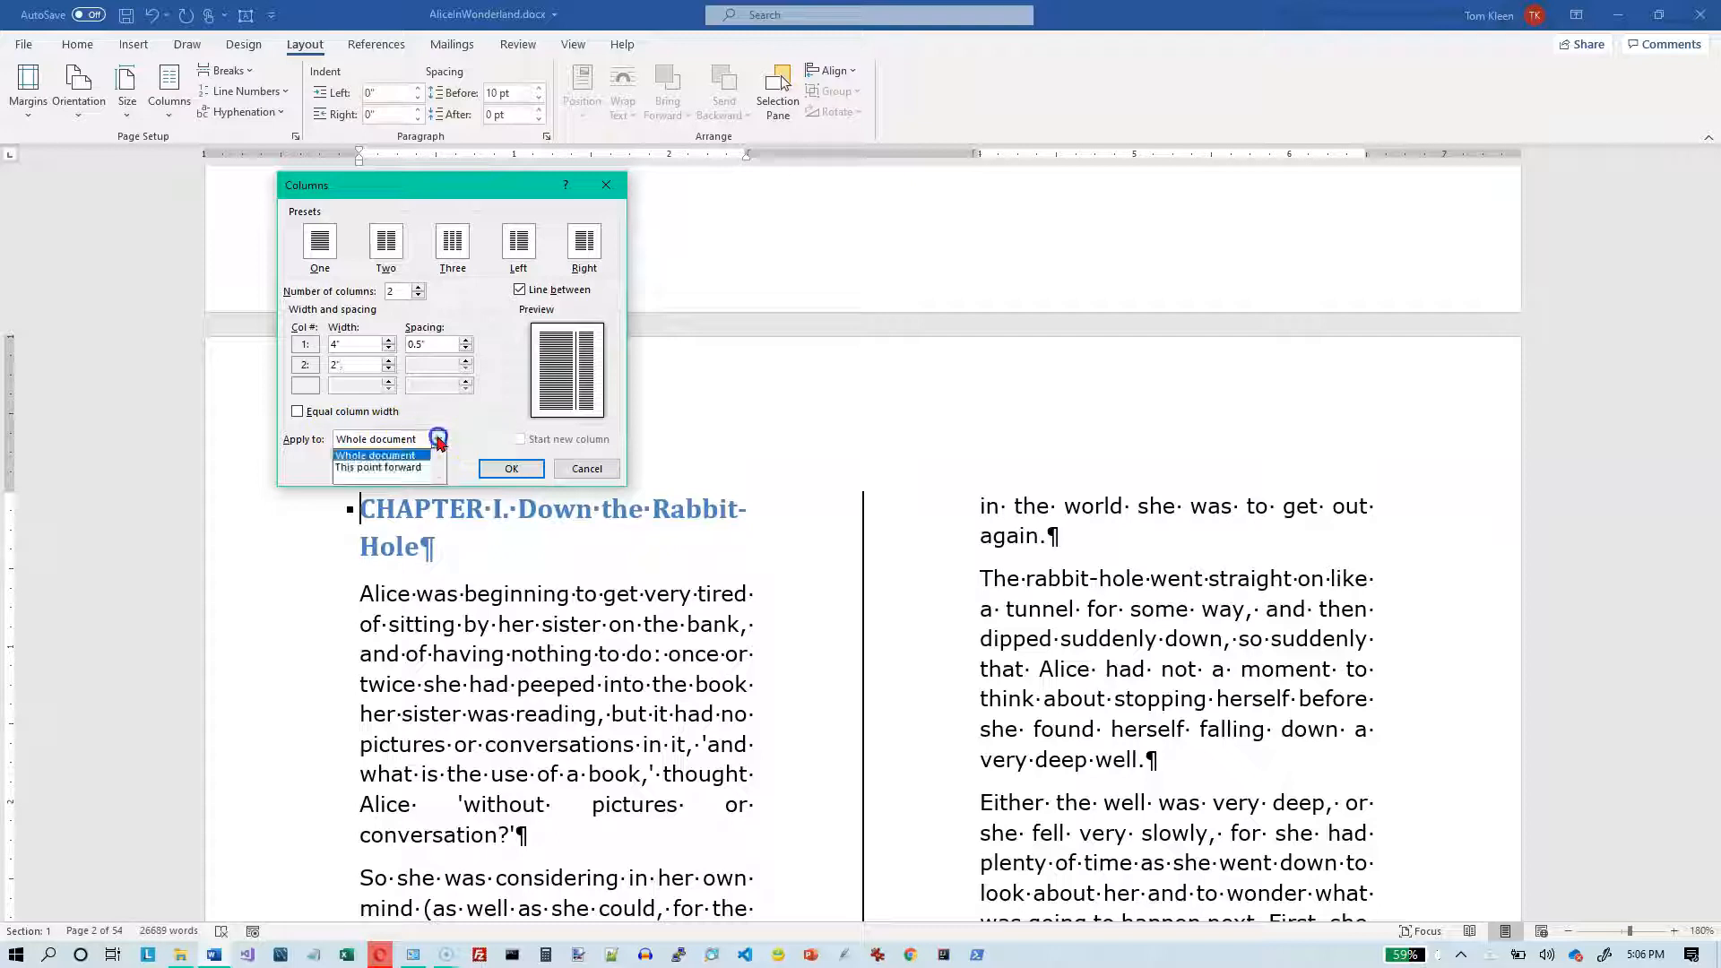
left_click(408, 468)
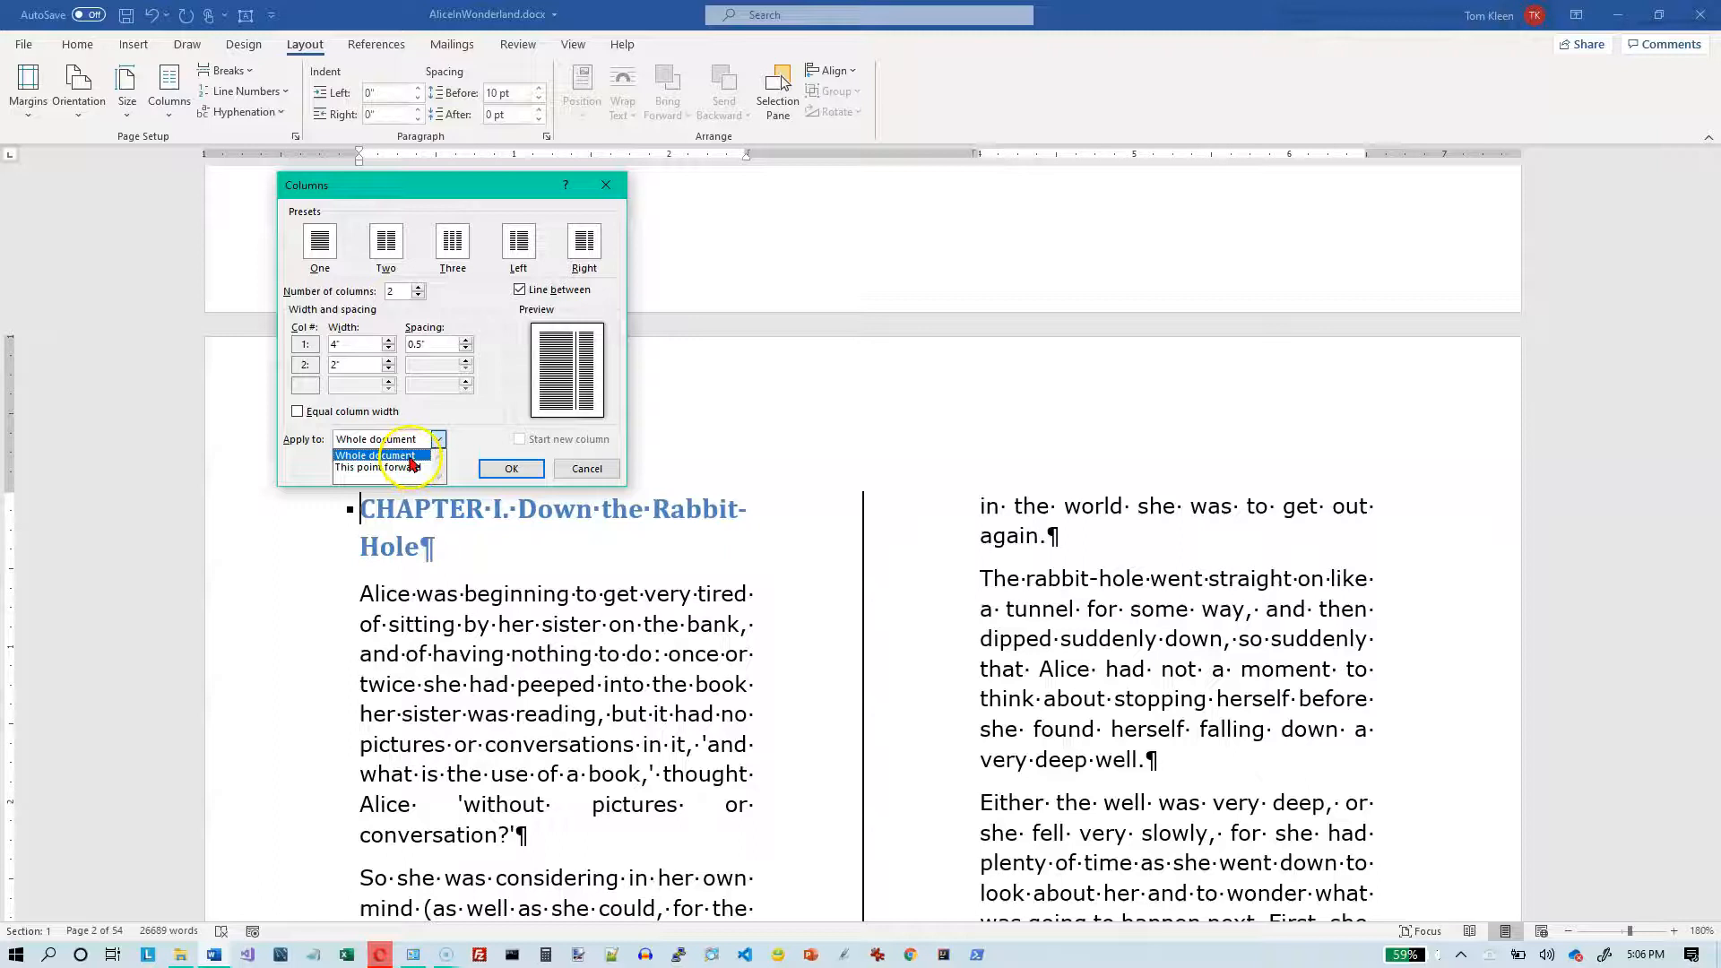
left_click(409, 456)
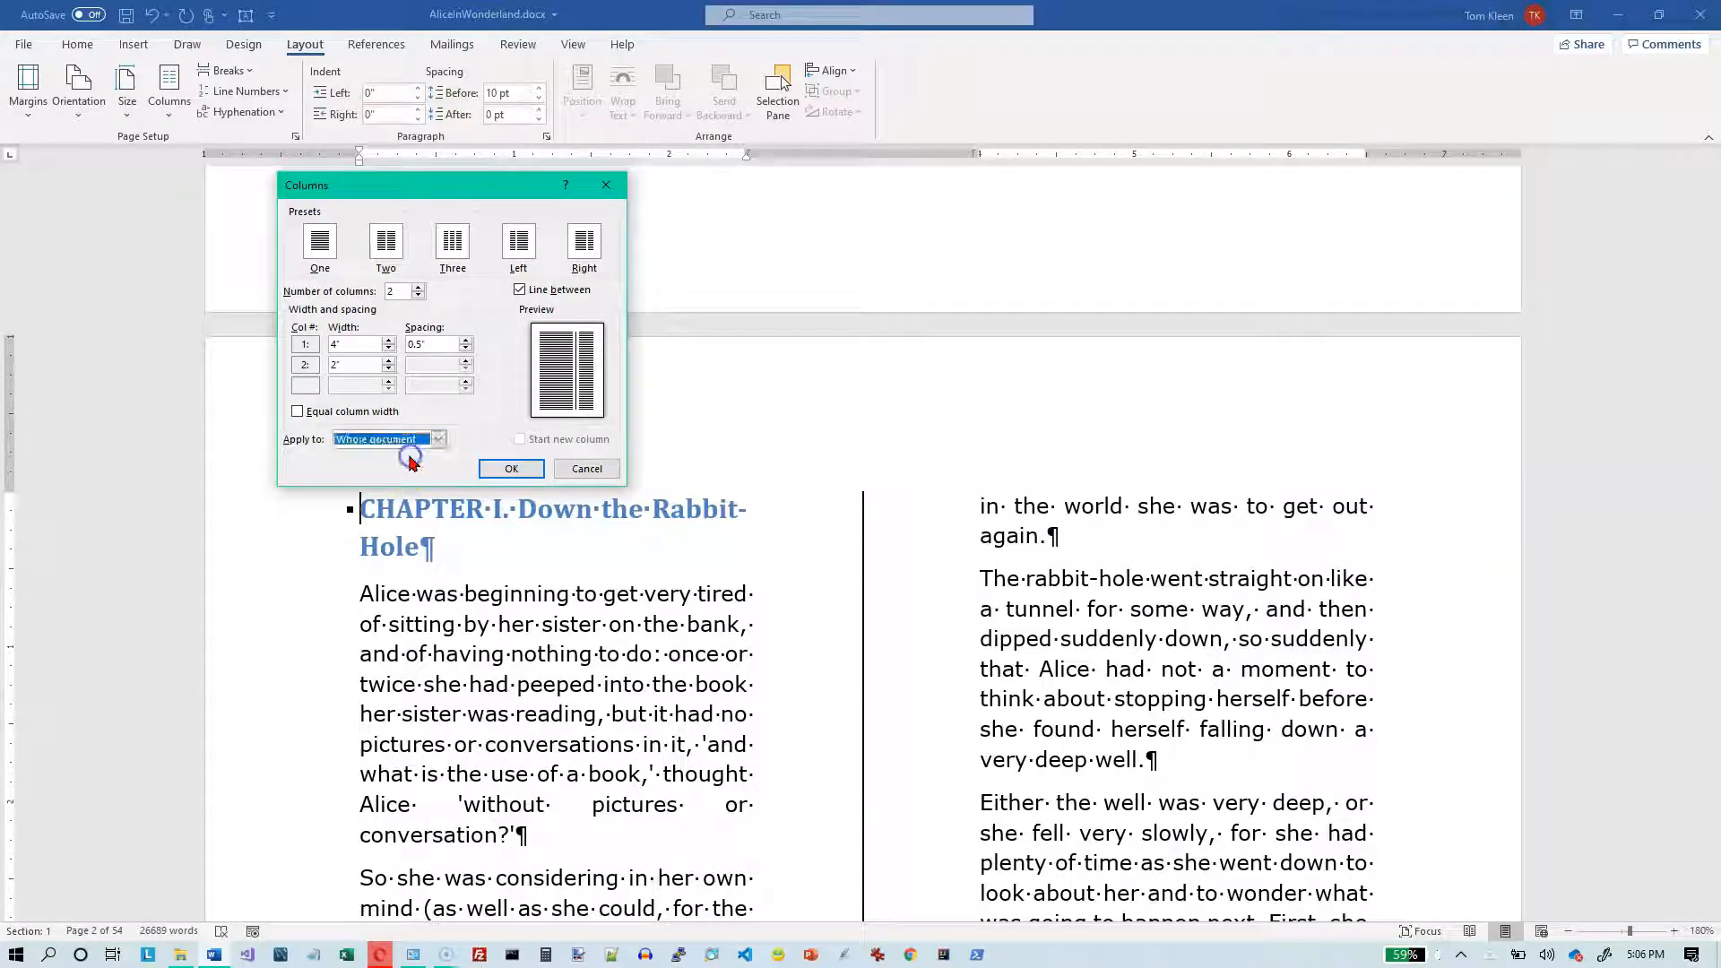
left_click(507, 468)
- Examine how the unequal column widths affect the Chapter I text and the title page
left_click(615, 502)
scroll(618, 503, "down", 10)
scroll(624, 506, "up", 15)
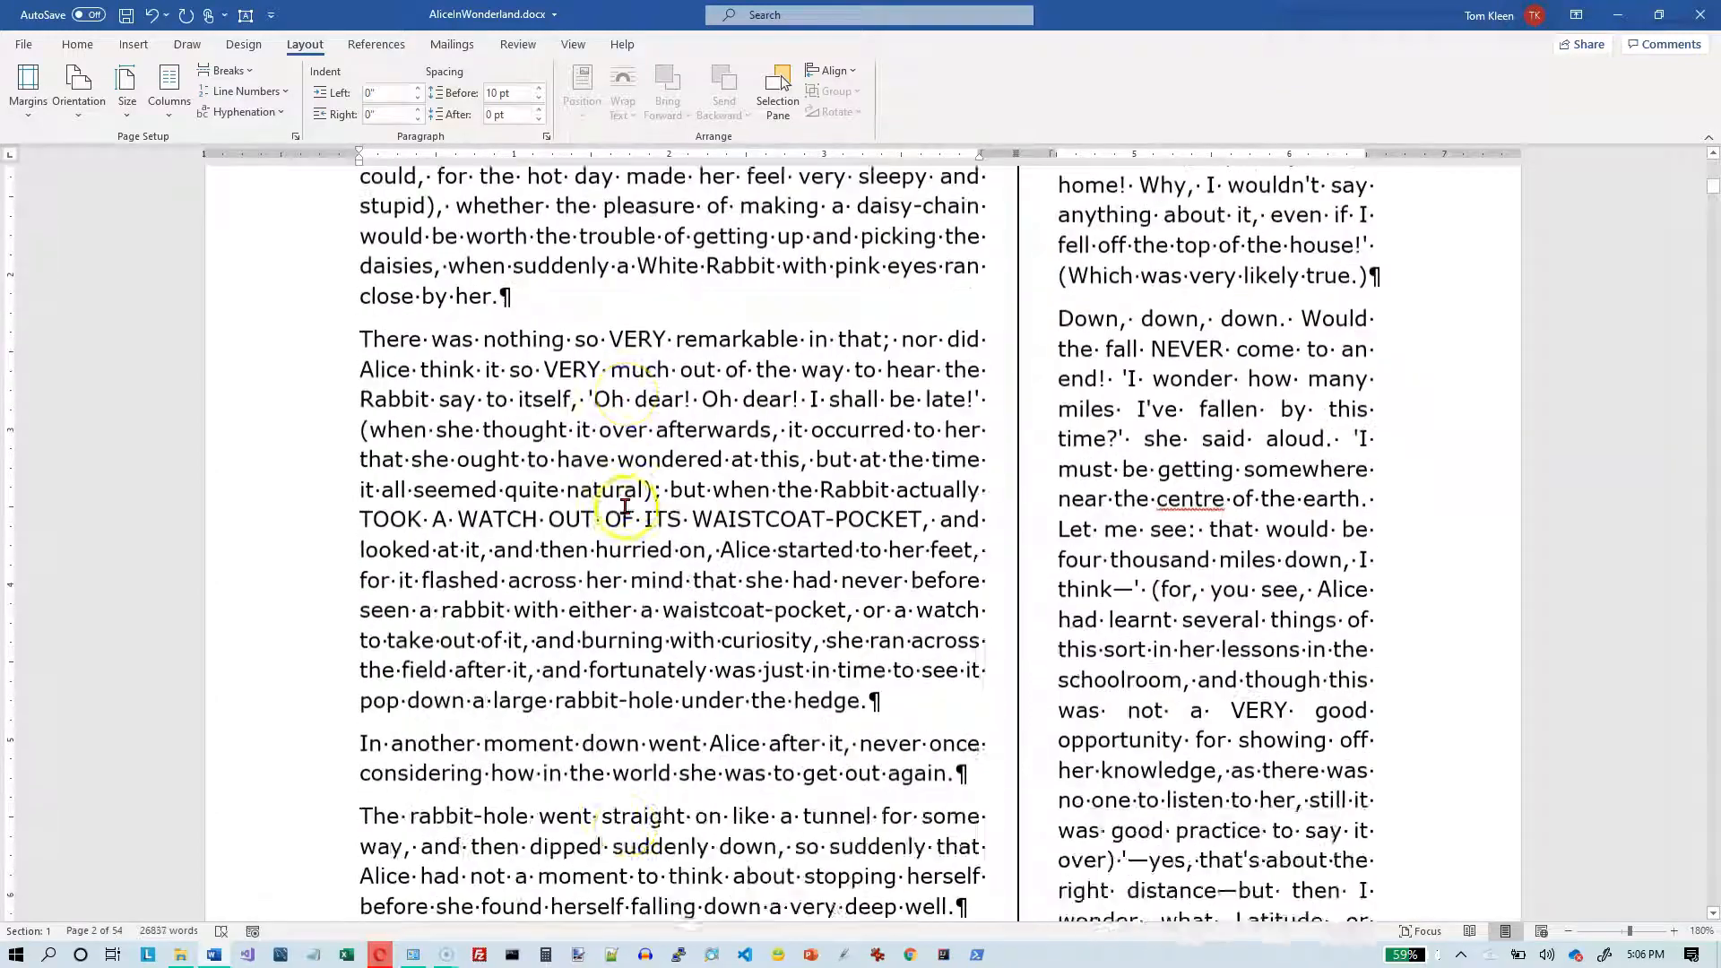
scroll(624, 504, "up", 8)
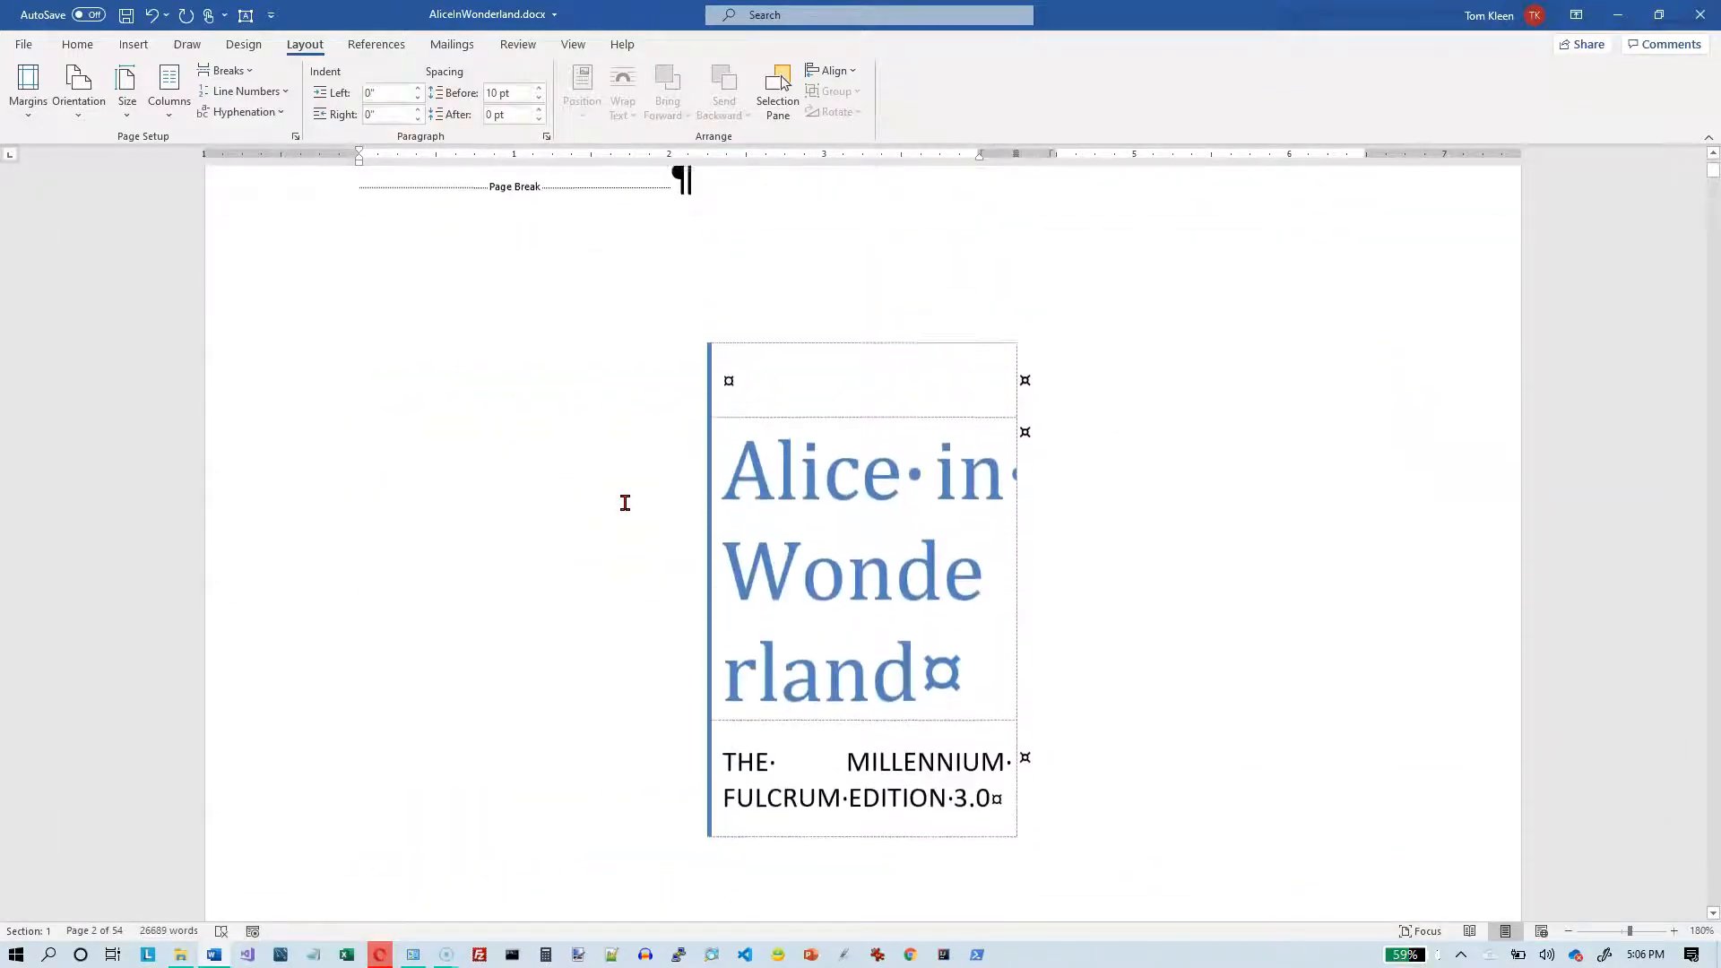
left_click(887, 587)
left_click(911, 602)
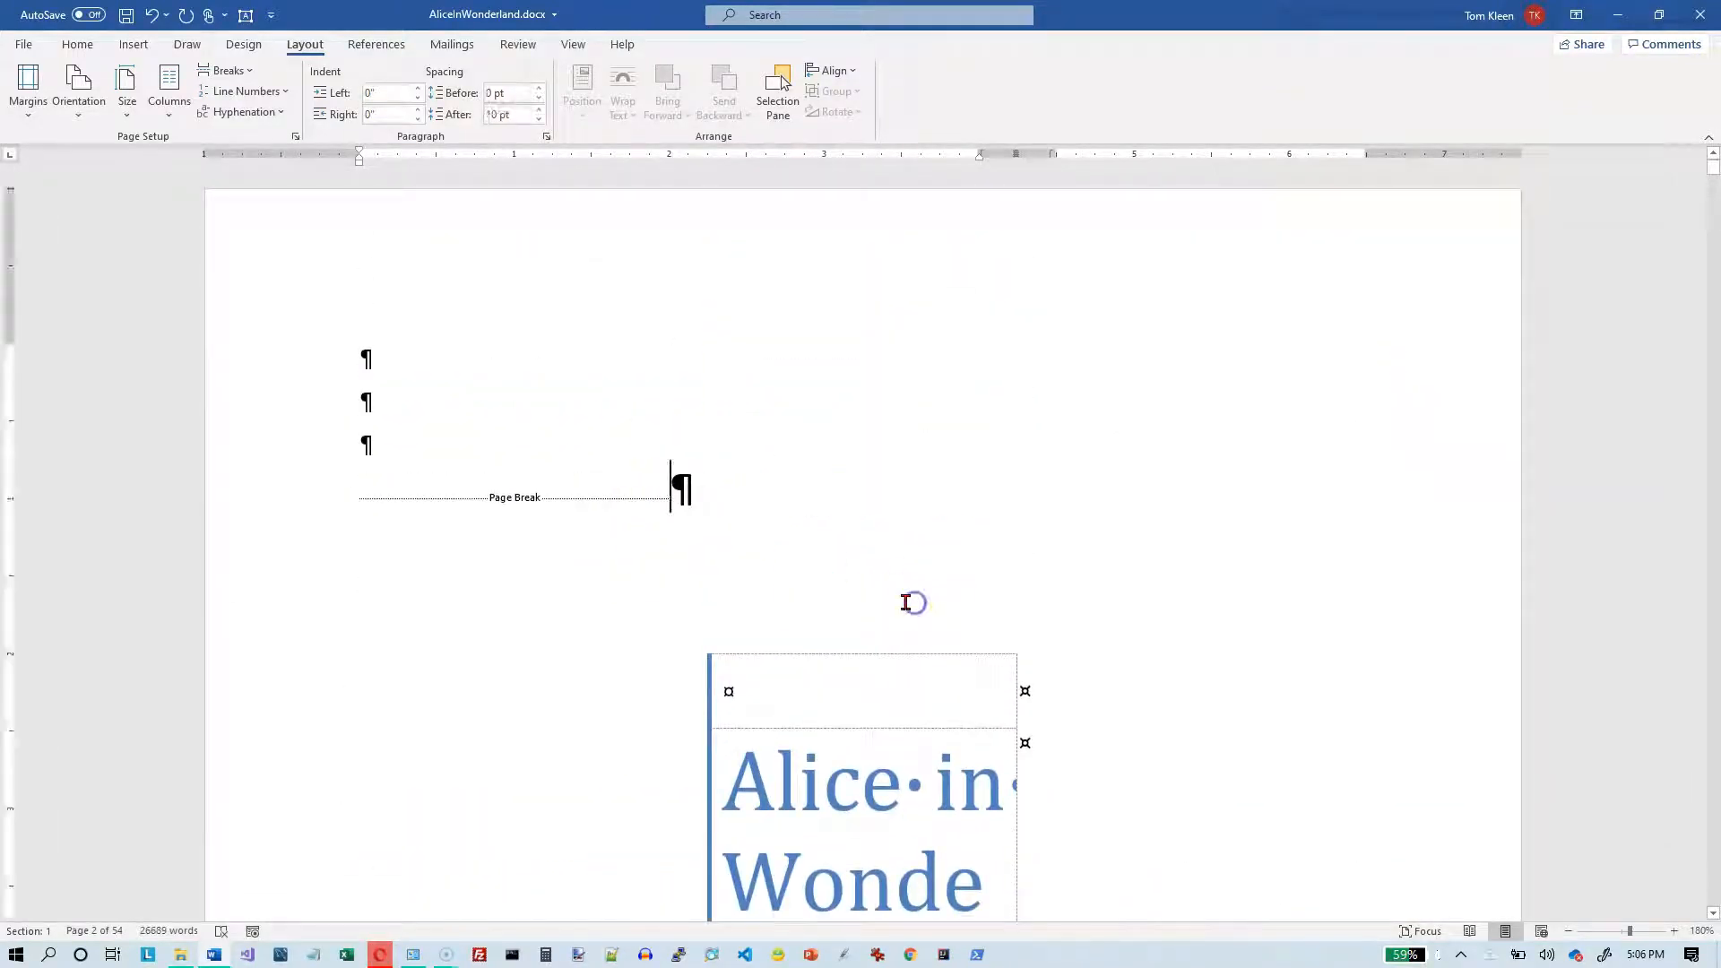
scroll(766, 600, "down", 3)
scroll(766, 601, "down", 7)
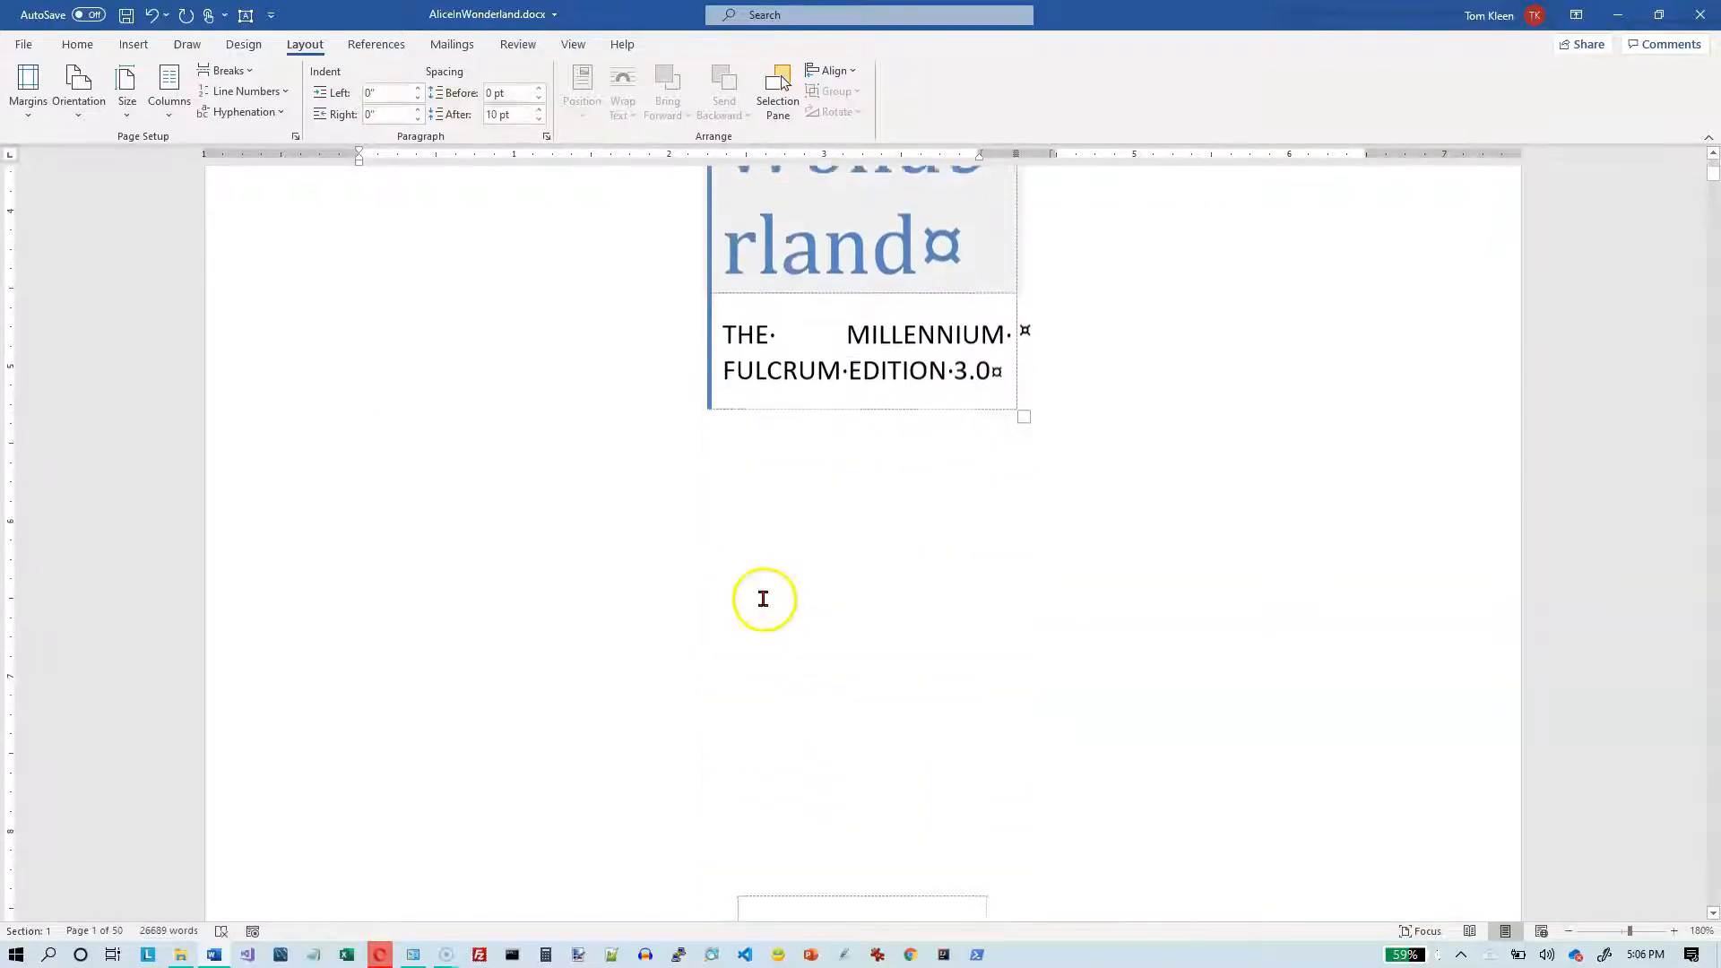
- Change the whole document to a single-column layout
left_click(500, 875)
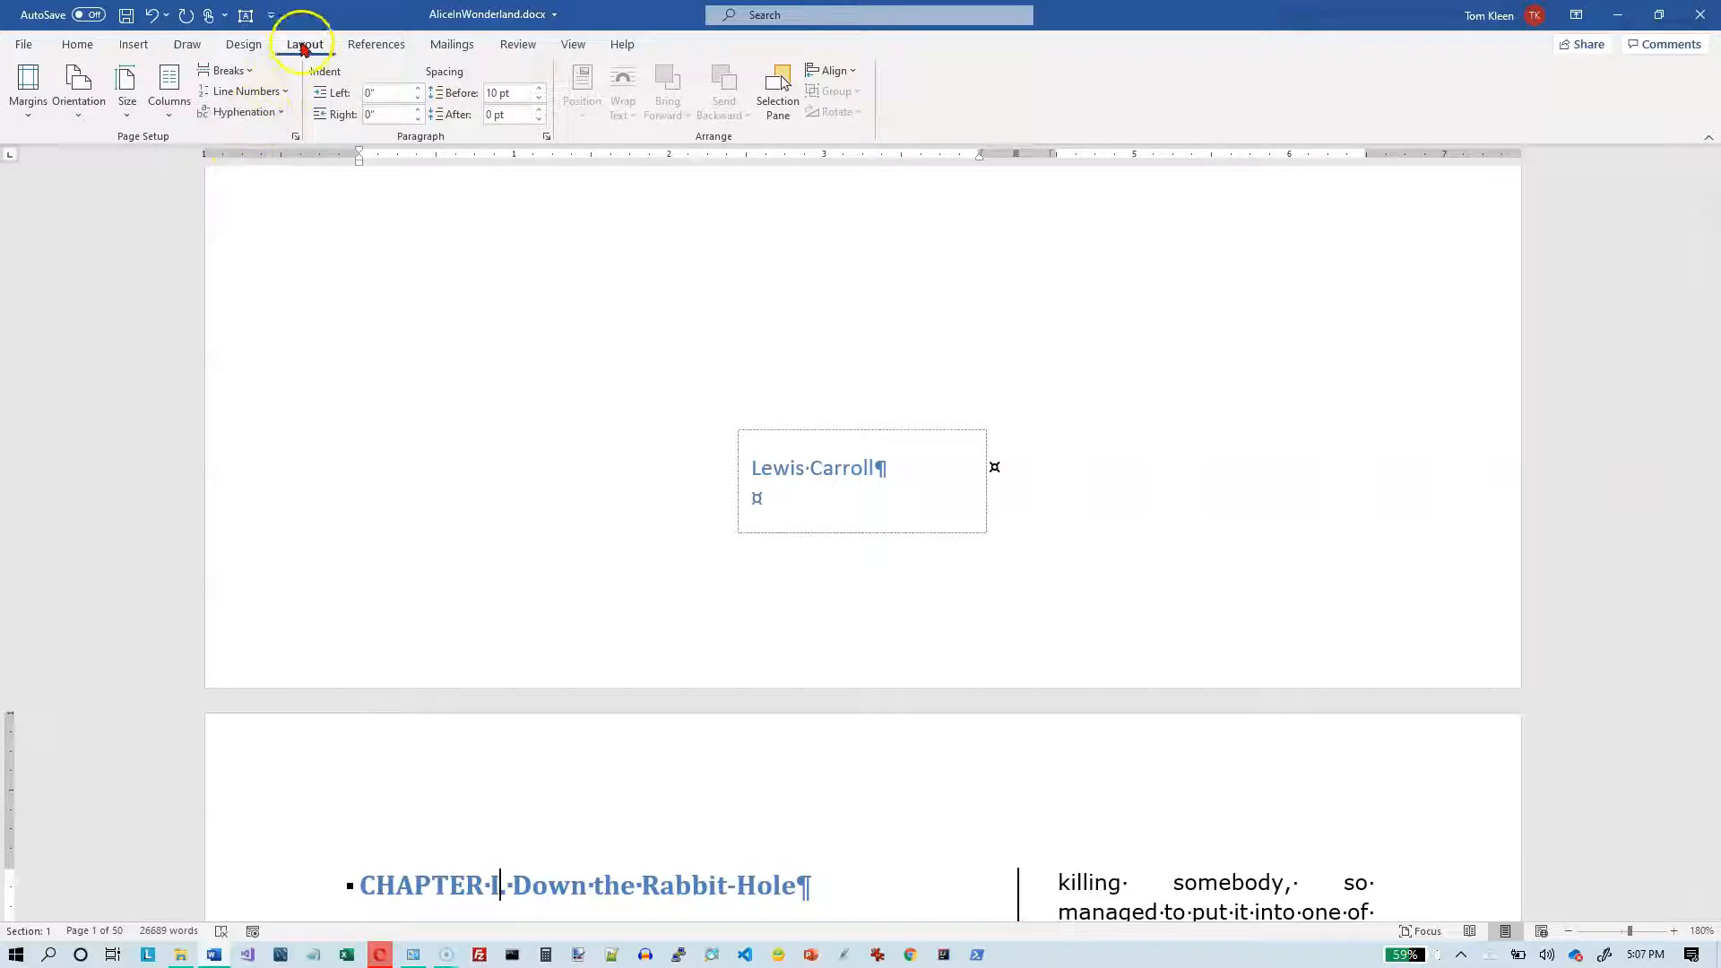
left_click(166, 116)
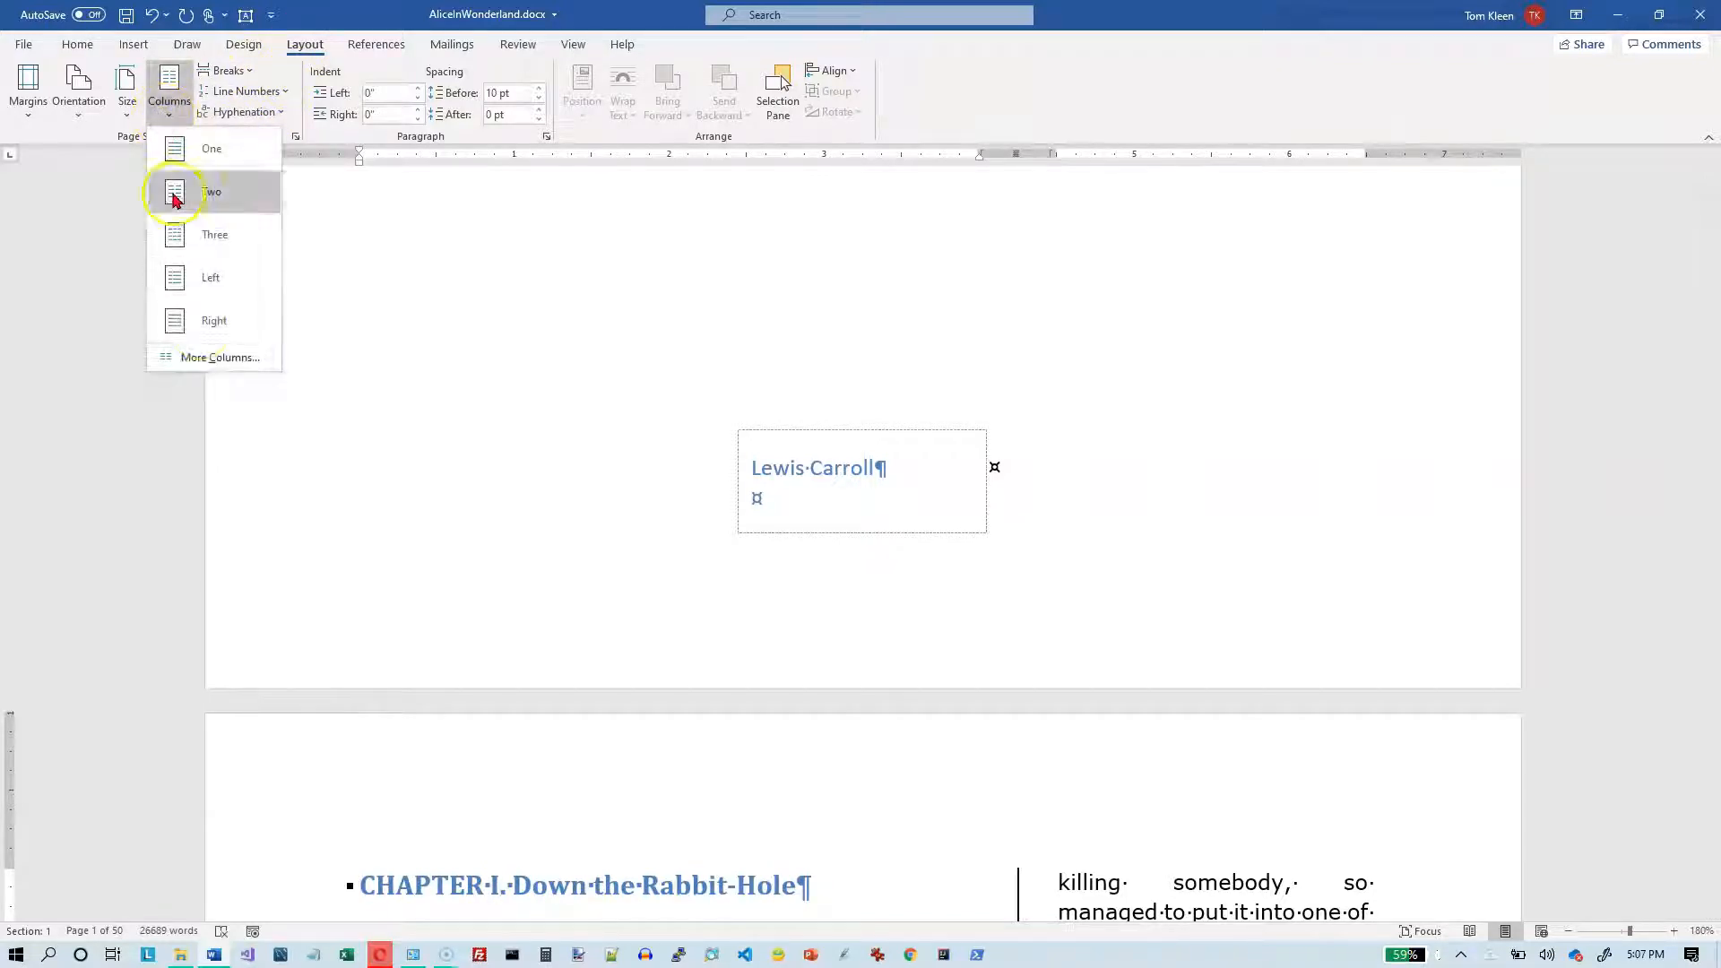
left_click(179, 152)
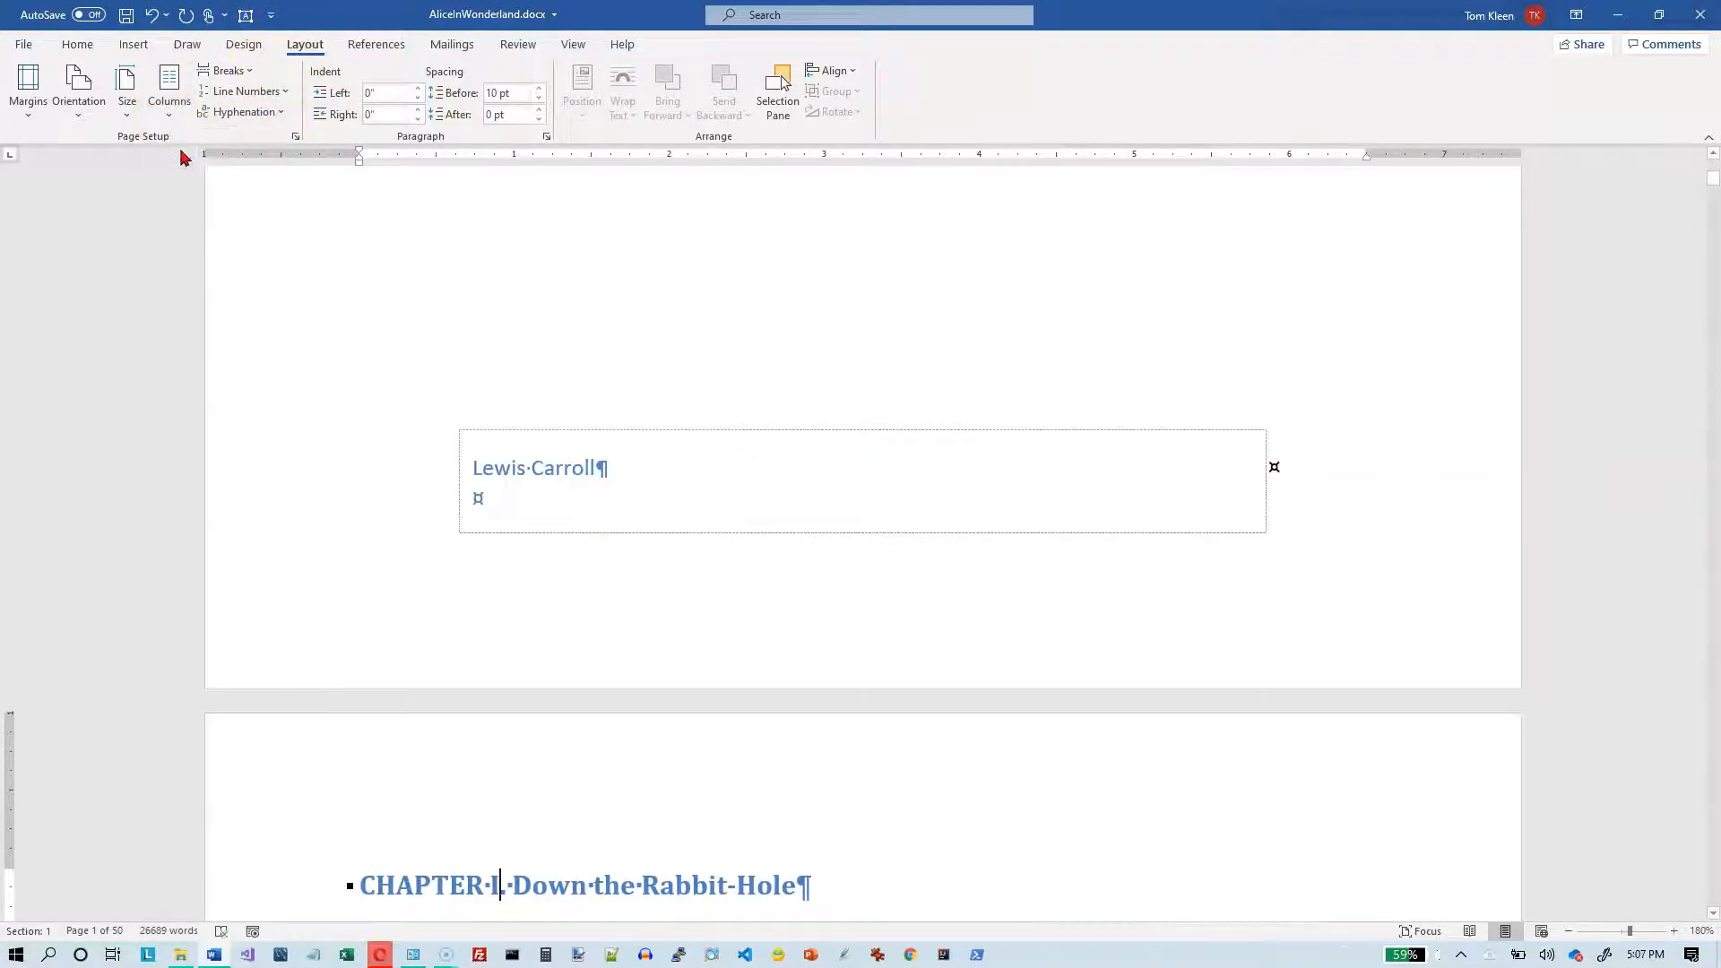
- Review the title page and Chapter I in the single-column layout, with the cursor placed before the Chapter I heading
scroll(752, 484, "up", 5)
scroll(754, 484, "up", 1)
scroll(754, 485, "down", 15)
scroll(756, 485, "up", 10)
scroll(770, 465, "down", 10)
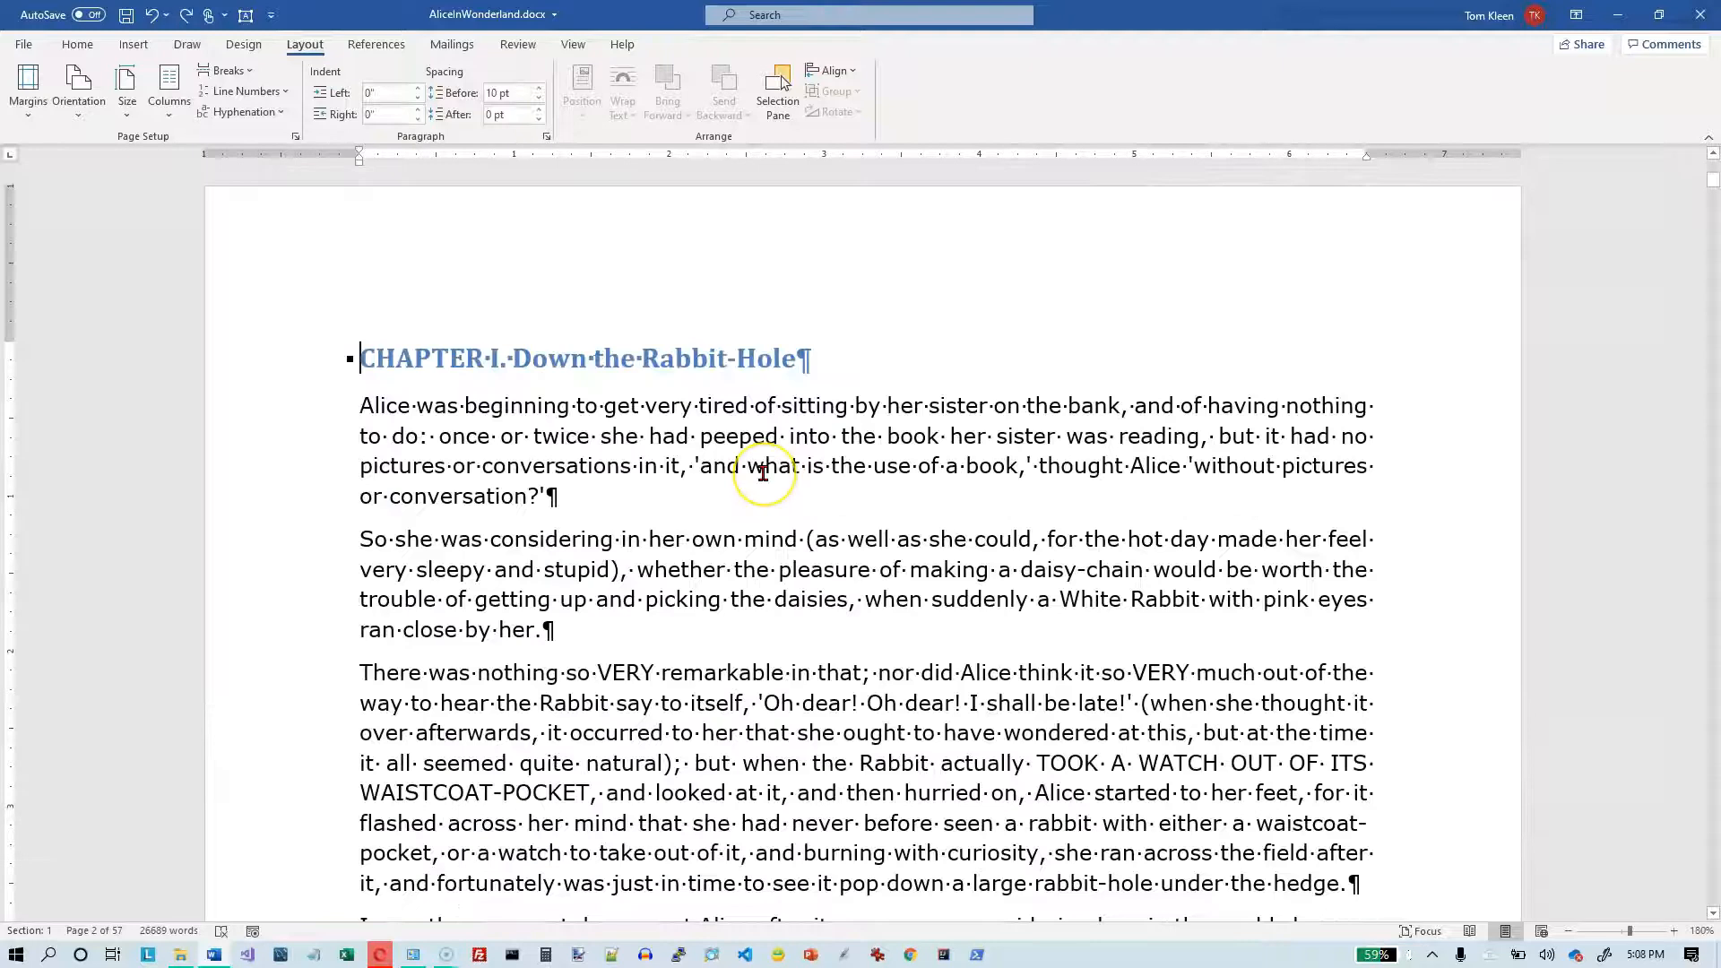
scroll(769, 465, "up", 2)
scroll(769, 465, "up", 12)
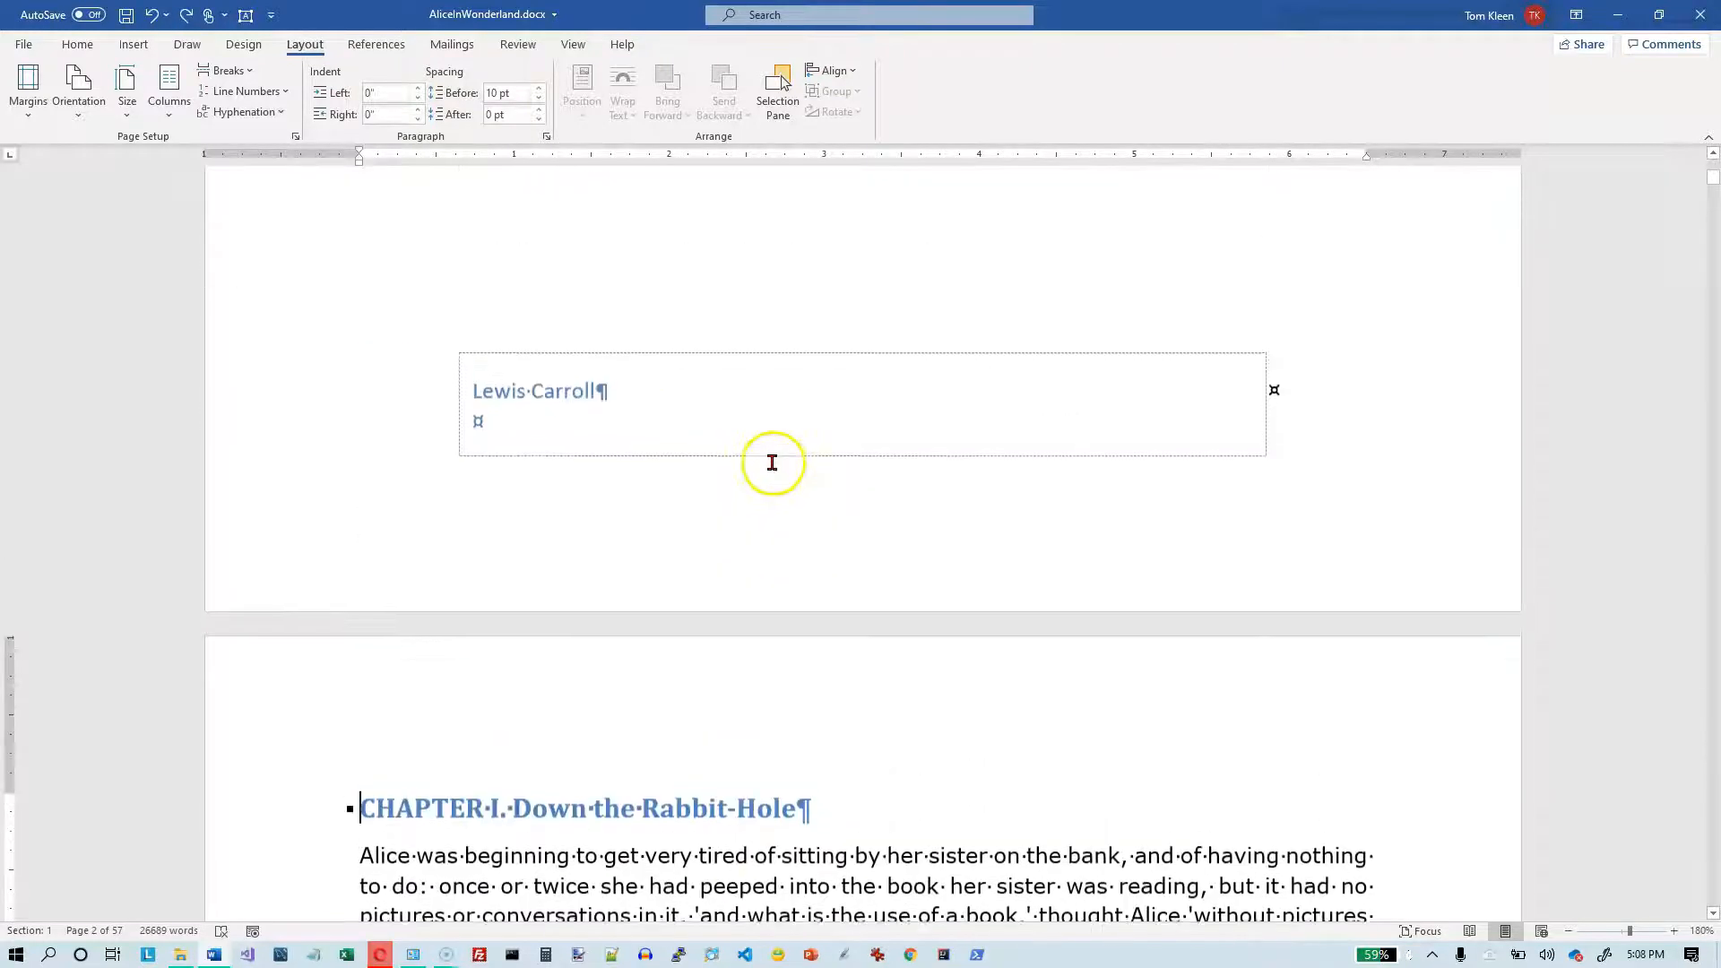
scroll(774, 462, "down", 12)
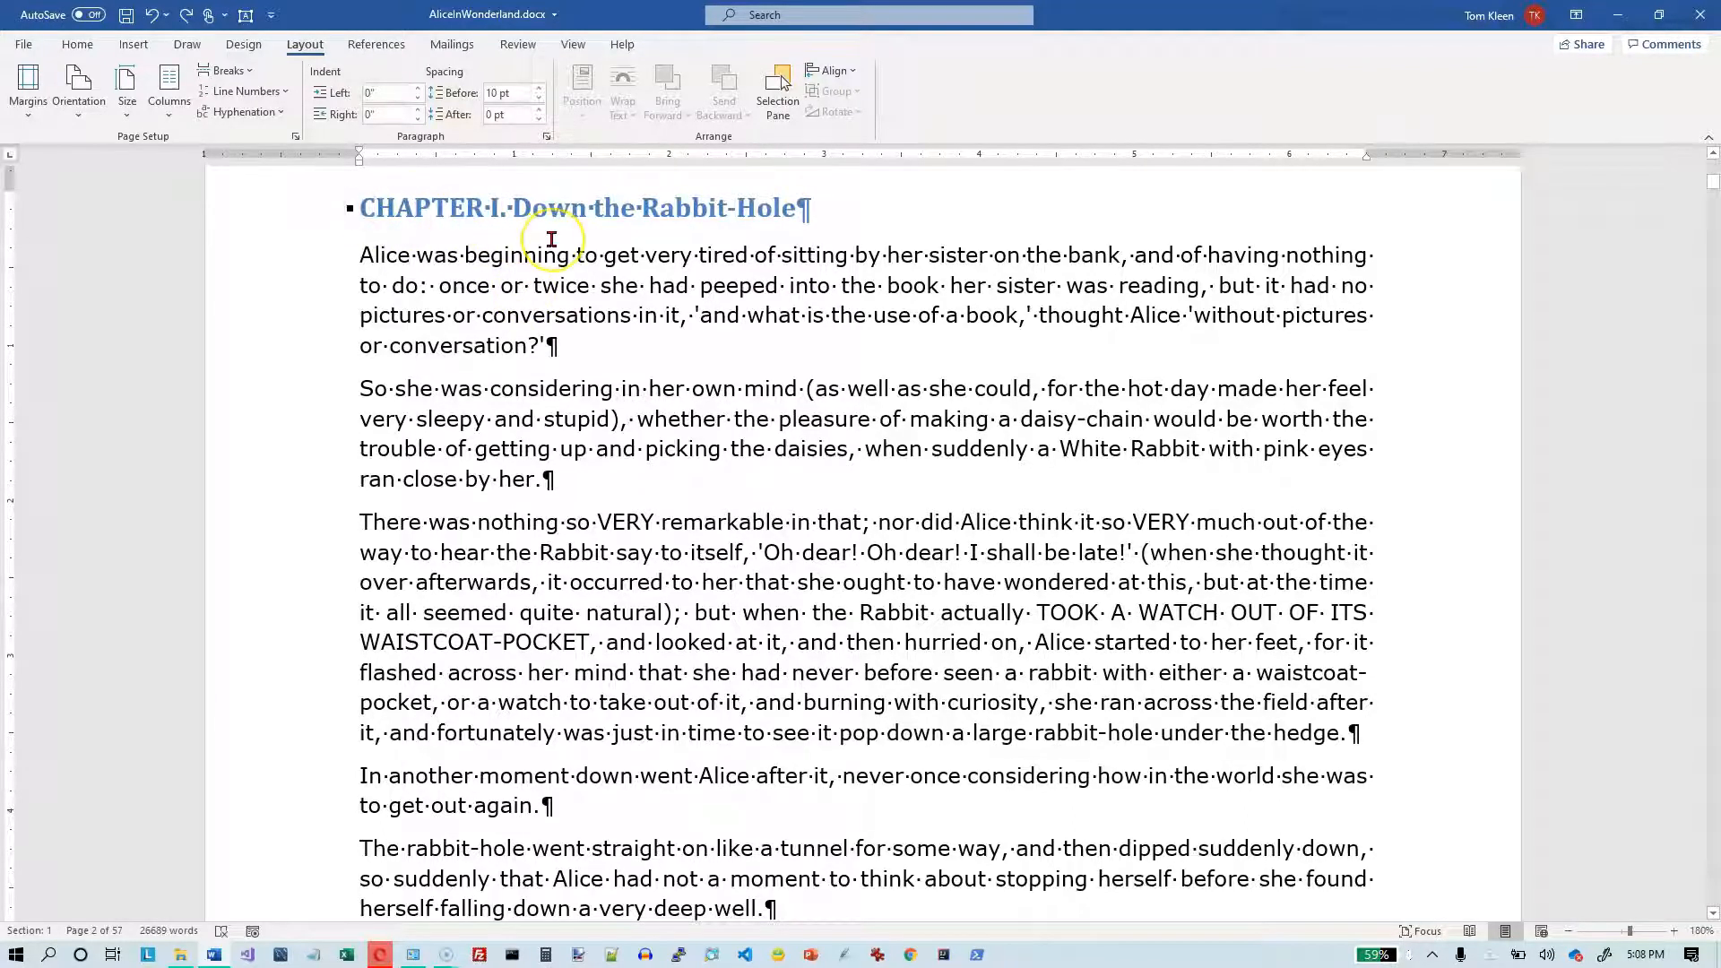
- Apply the two equal columns preset with a line between from the Chapter I heading forward, leaving the title page out
left_click(171, 124)
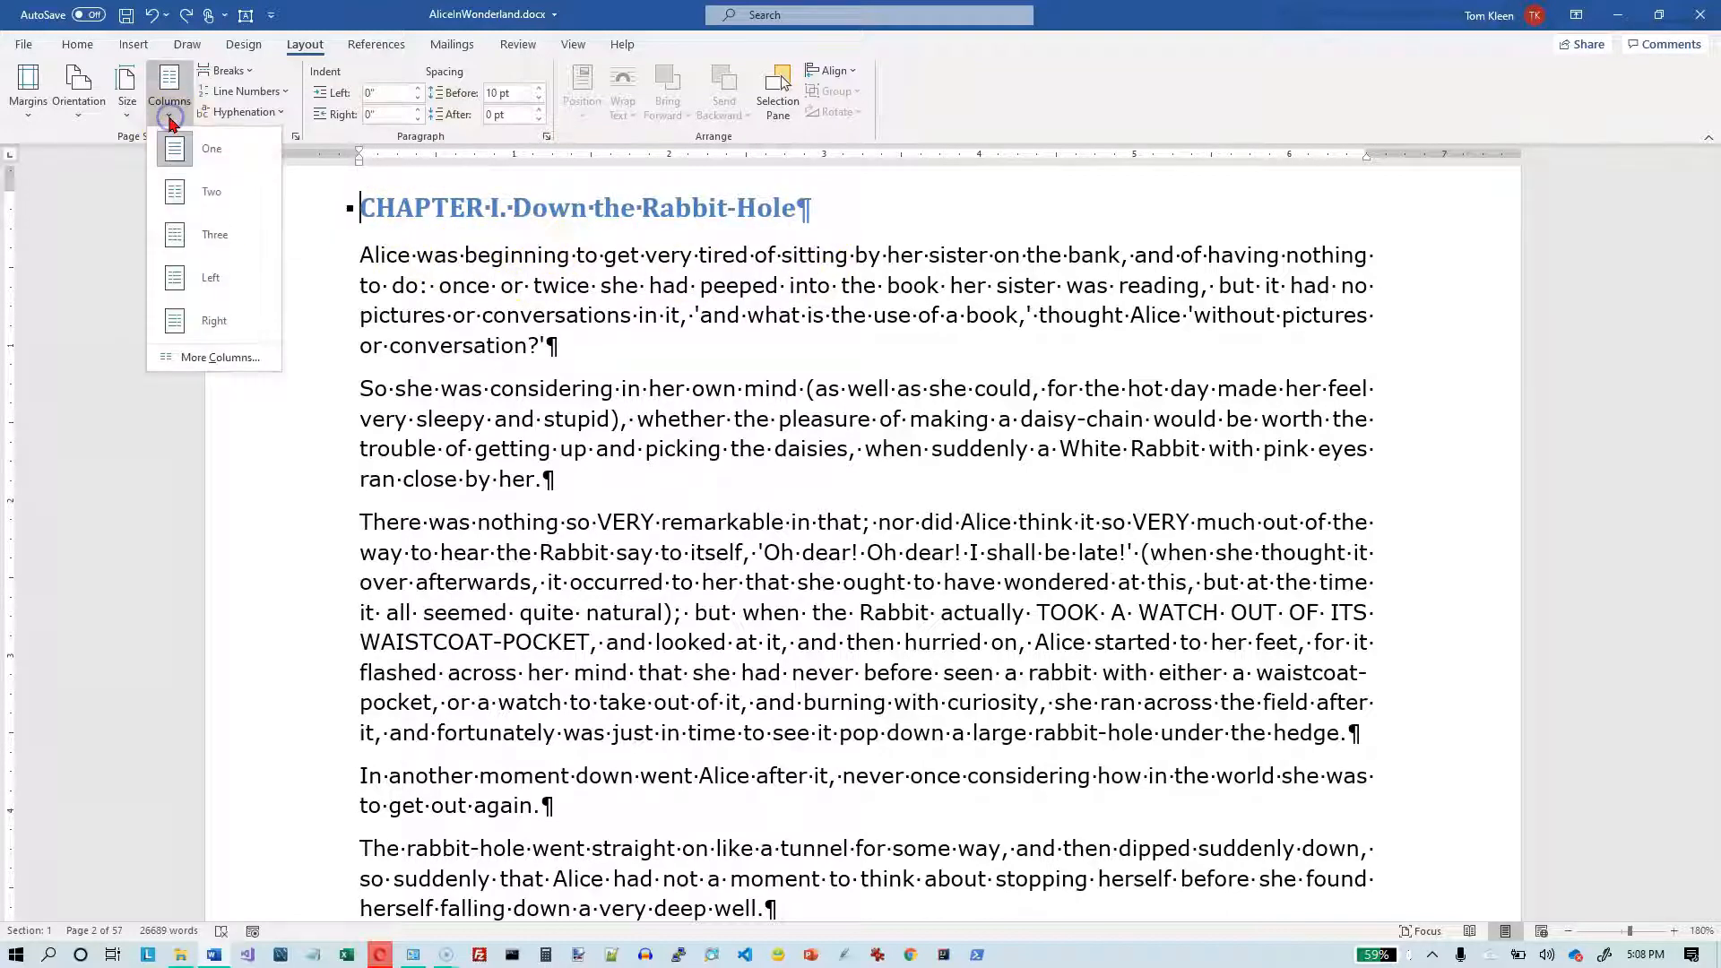
left_click(215, 355)
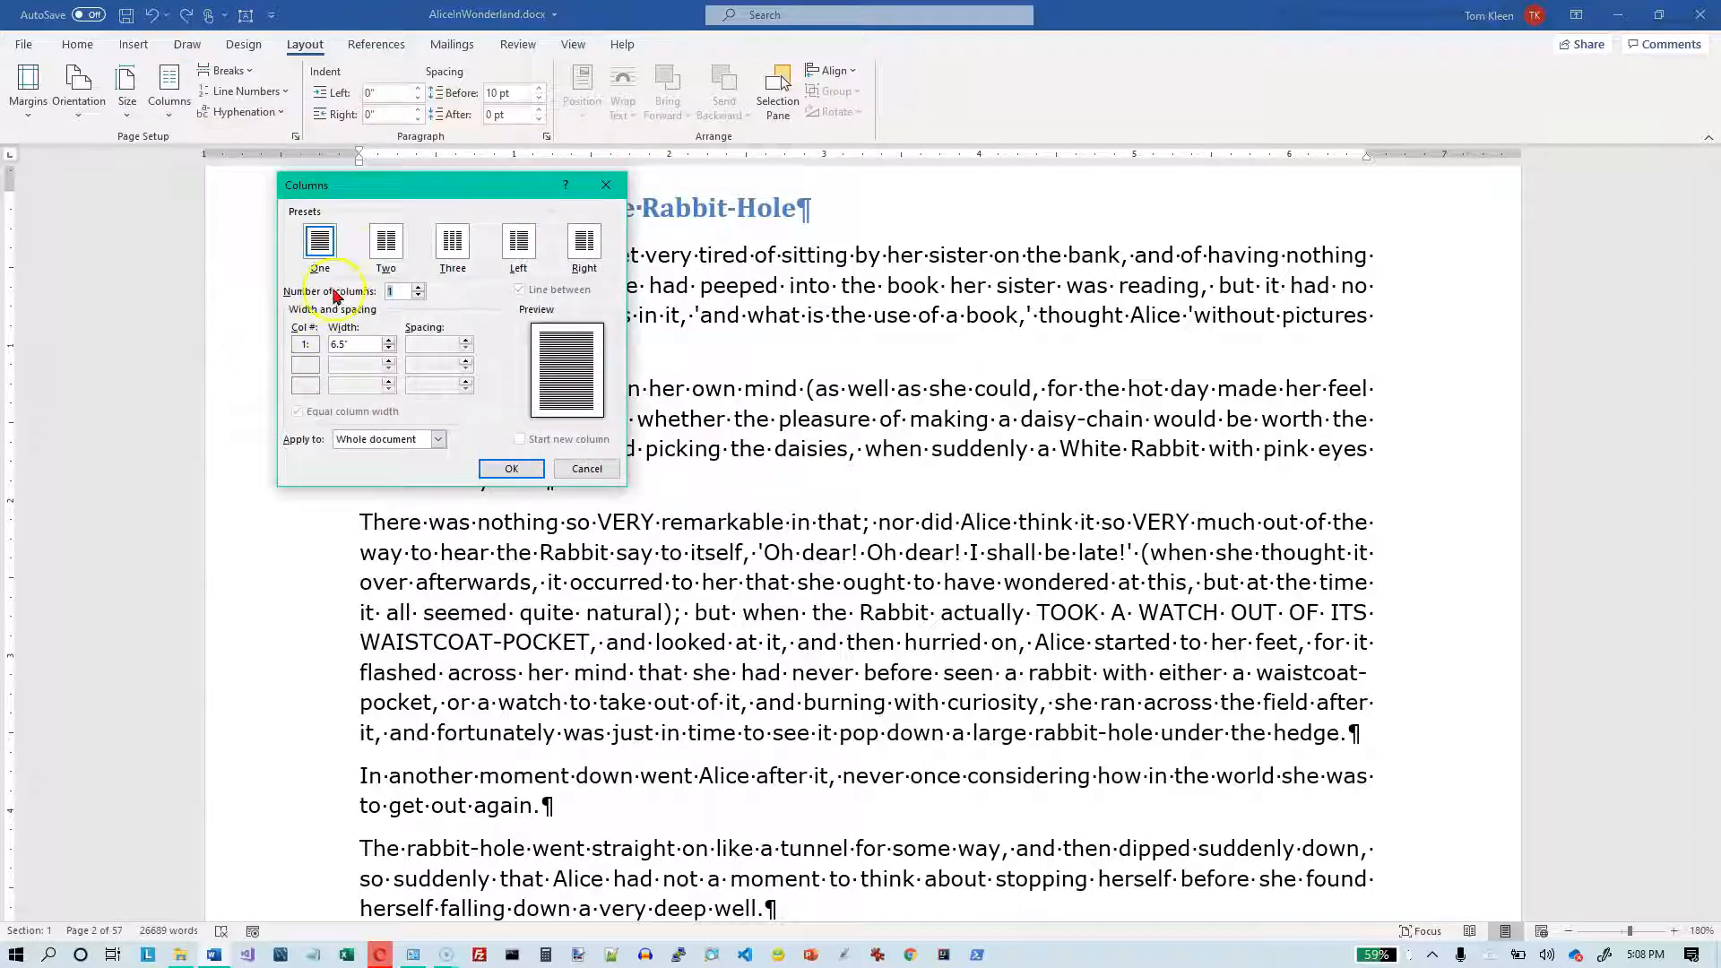
left_click(386, 250)
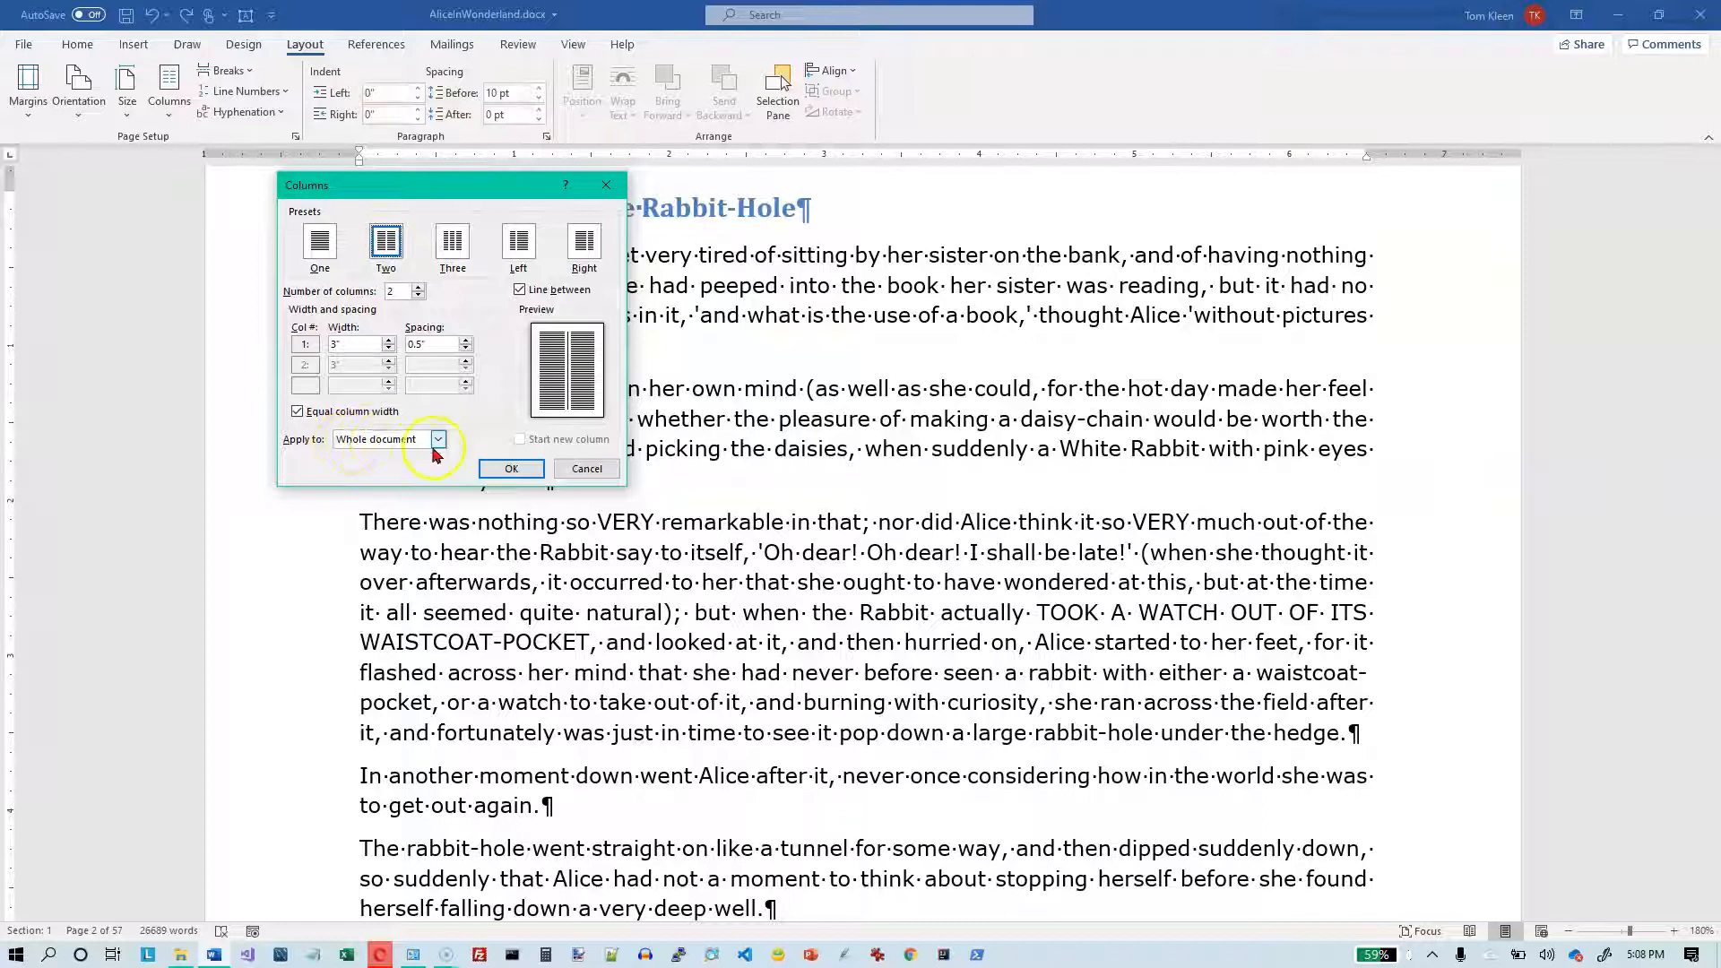
left_click(439, 439)
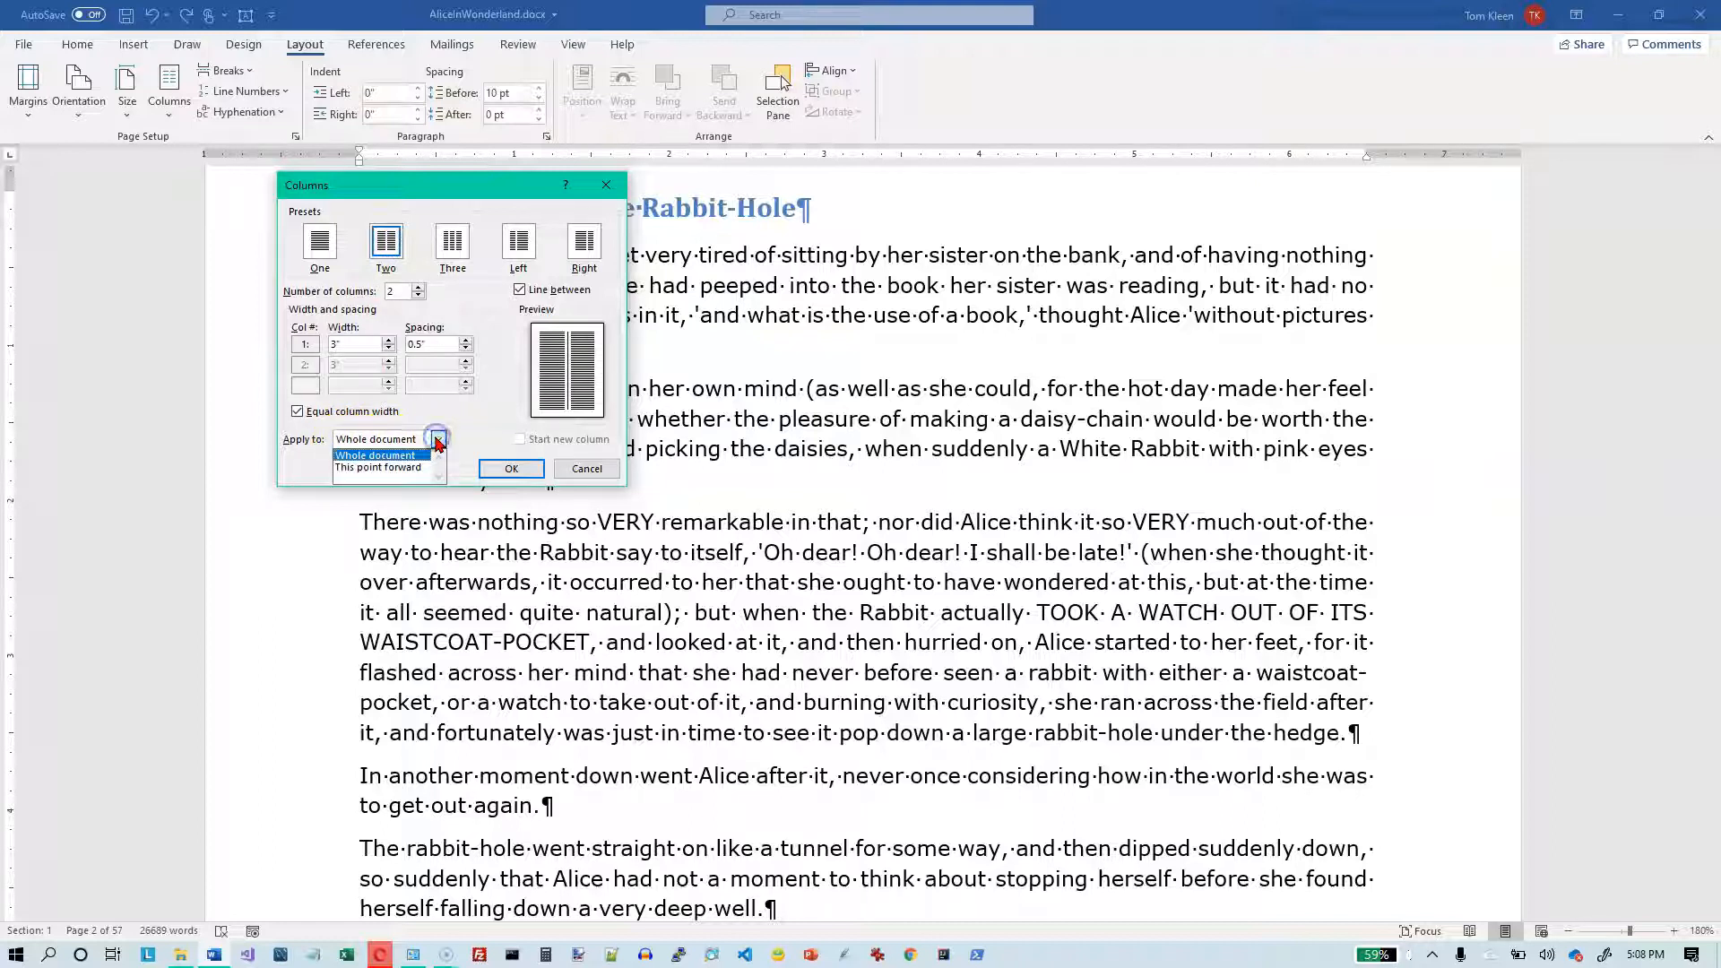
left_click(418, 470)
left_click(507, 471)
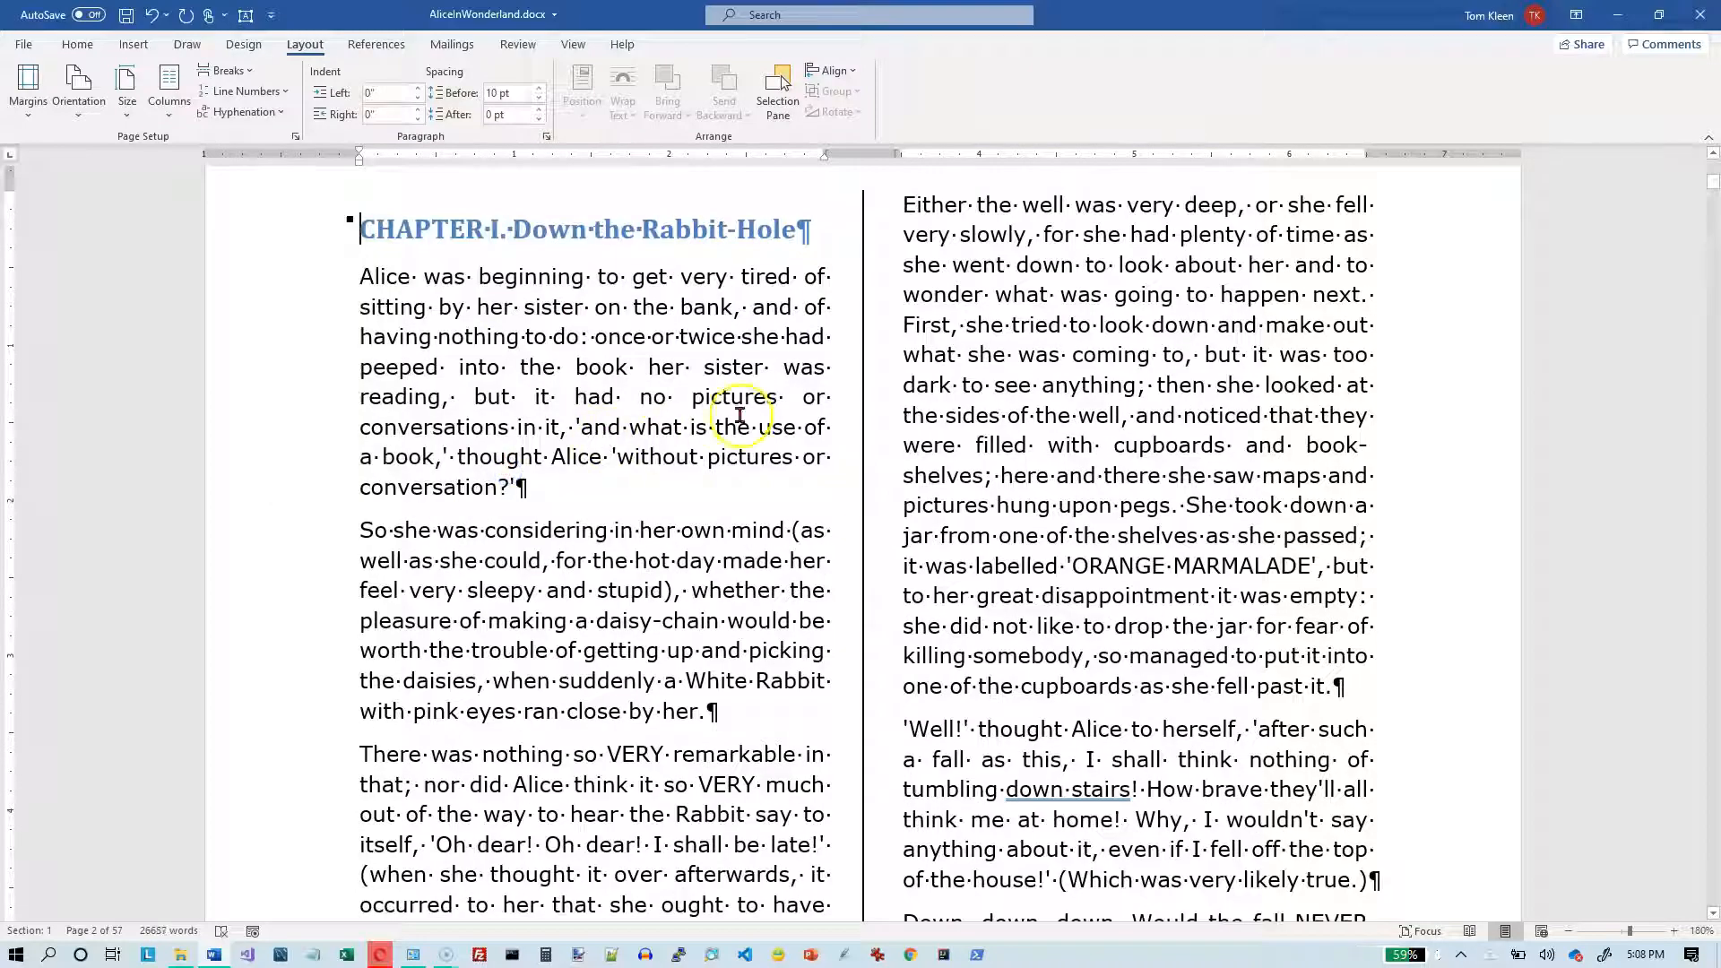
- Examine the column layout of all pages at 10% zoom and inspect the continuous section break on the title page at 188%
left_click(1568, 932)
left_click(1568, 932)
left_click(1568, 932)
left_click(1568, 932)
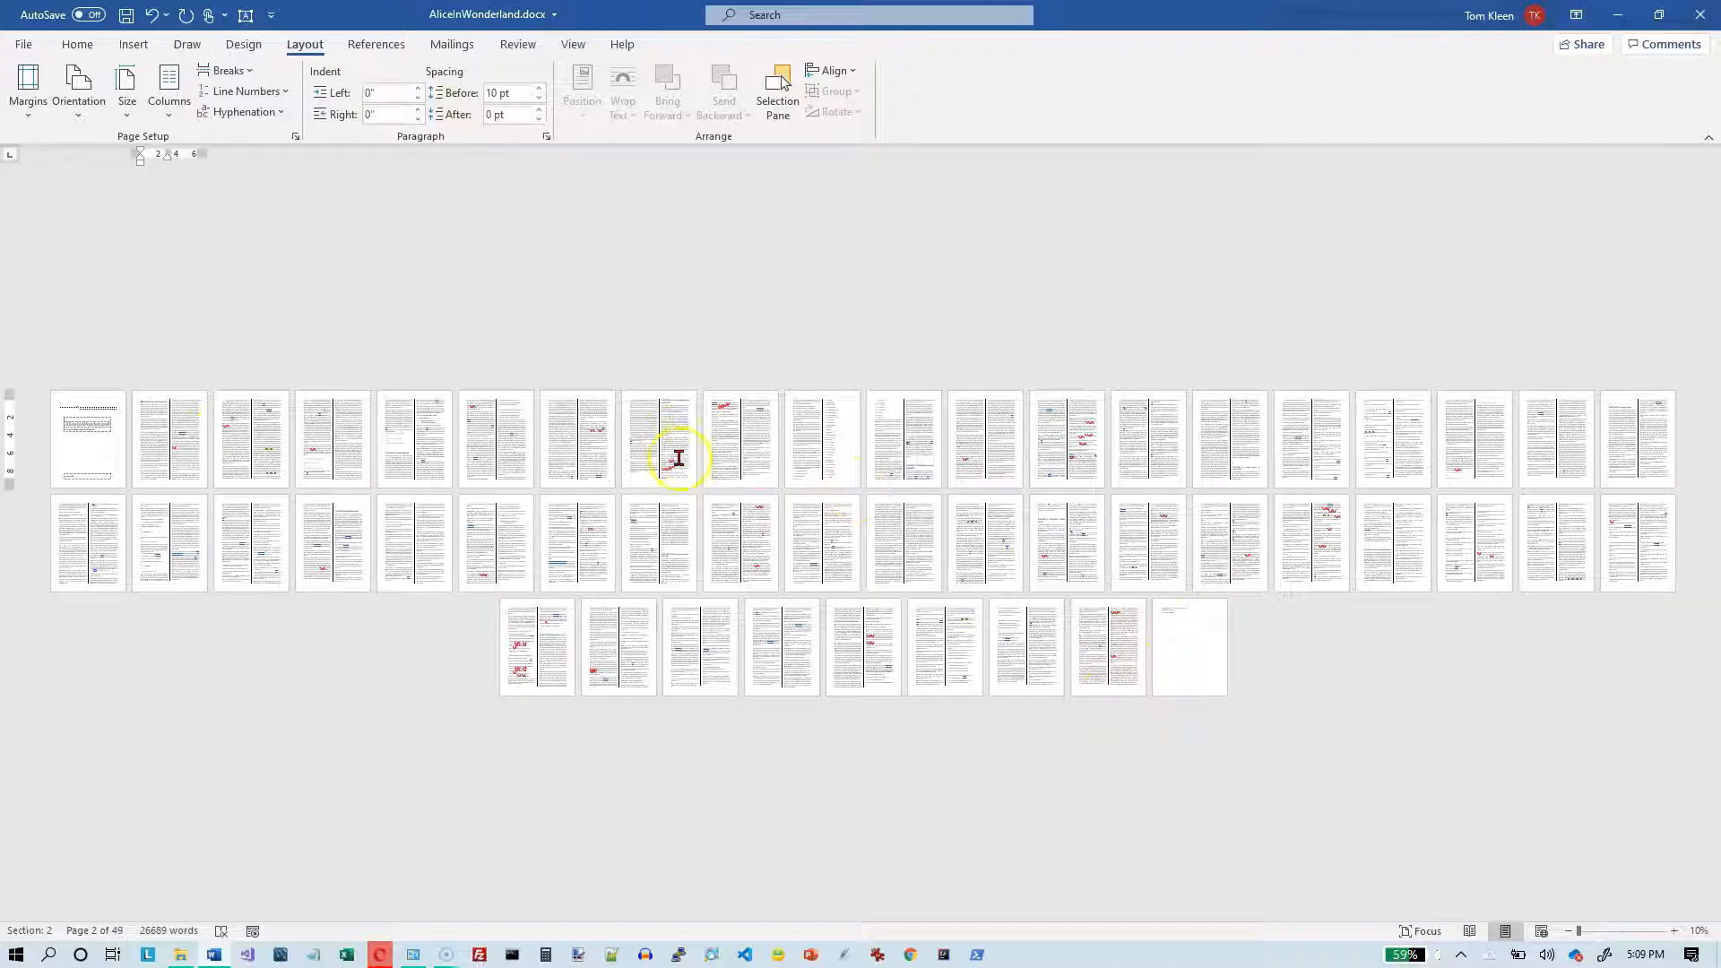
left_click_drag(1578, 932, 1630, 935)
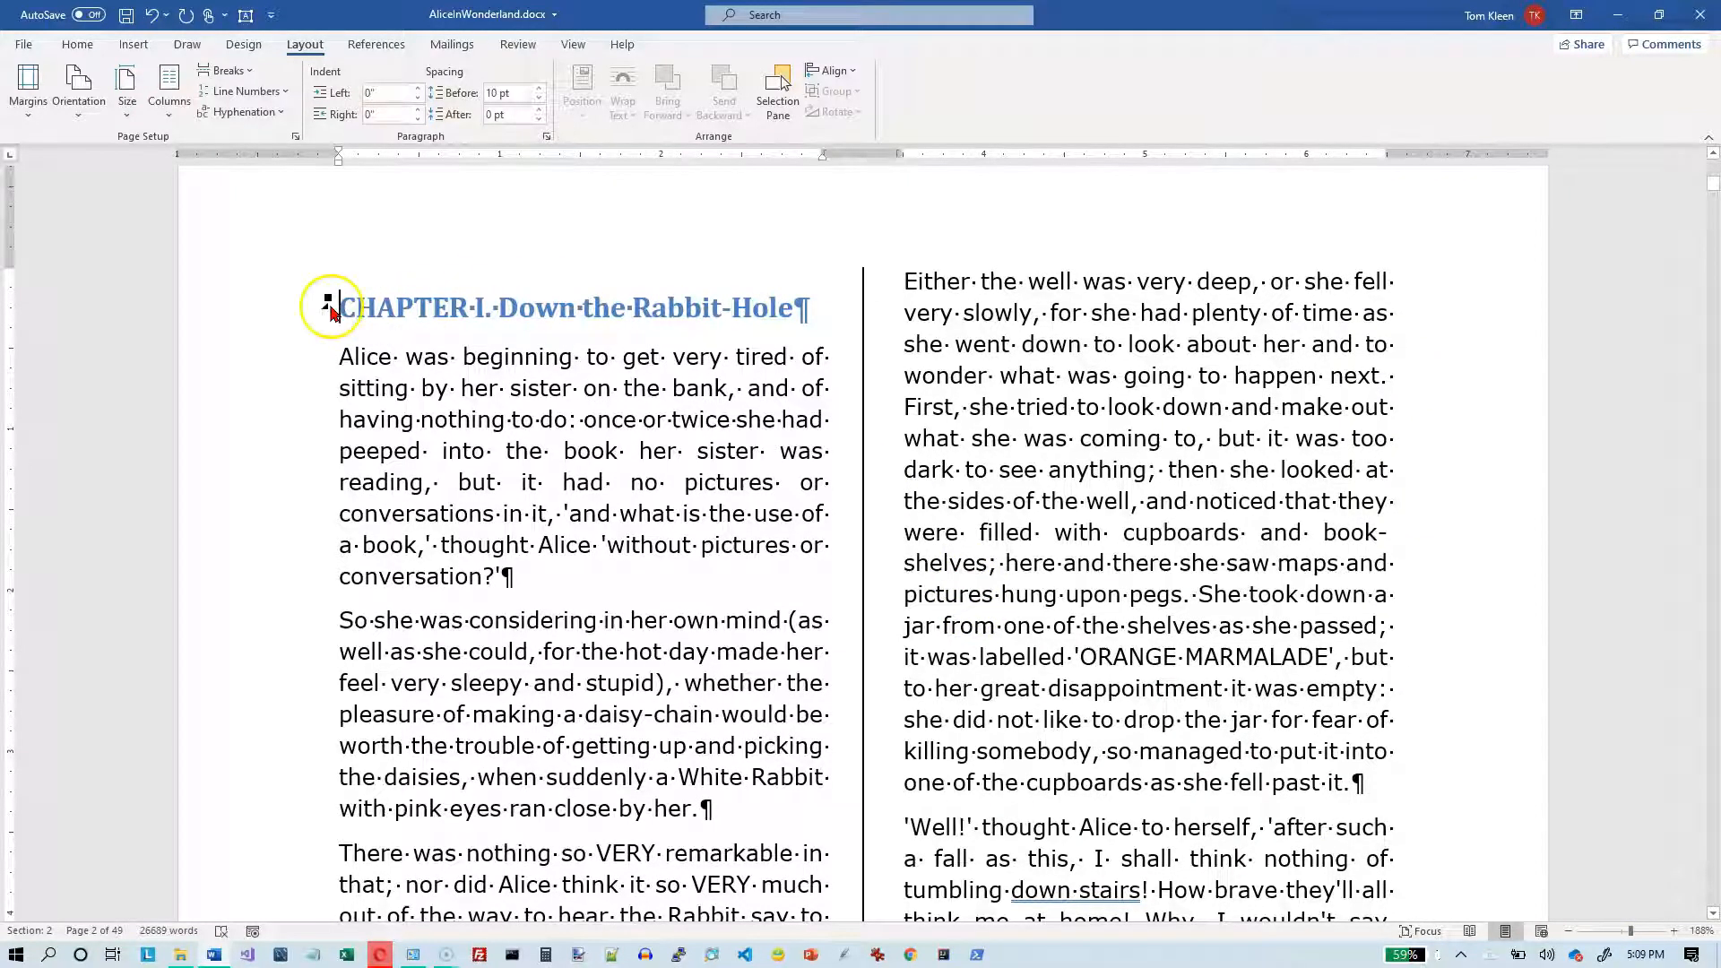
scroll(412, 301, "up", 10)
scroll(412, 295, "up", 8)
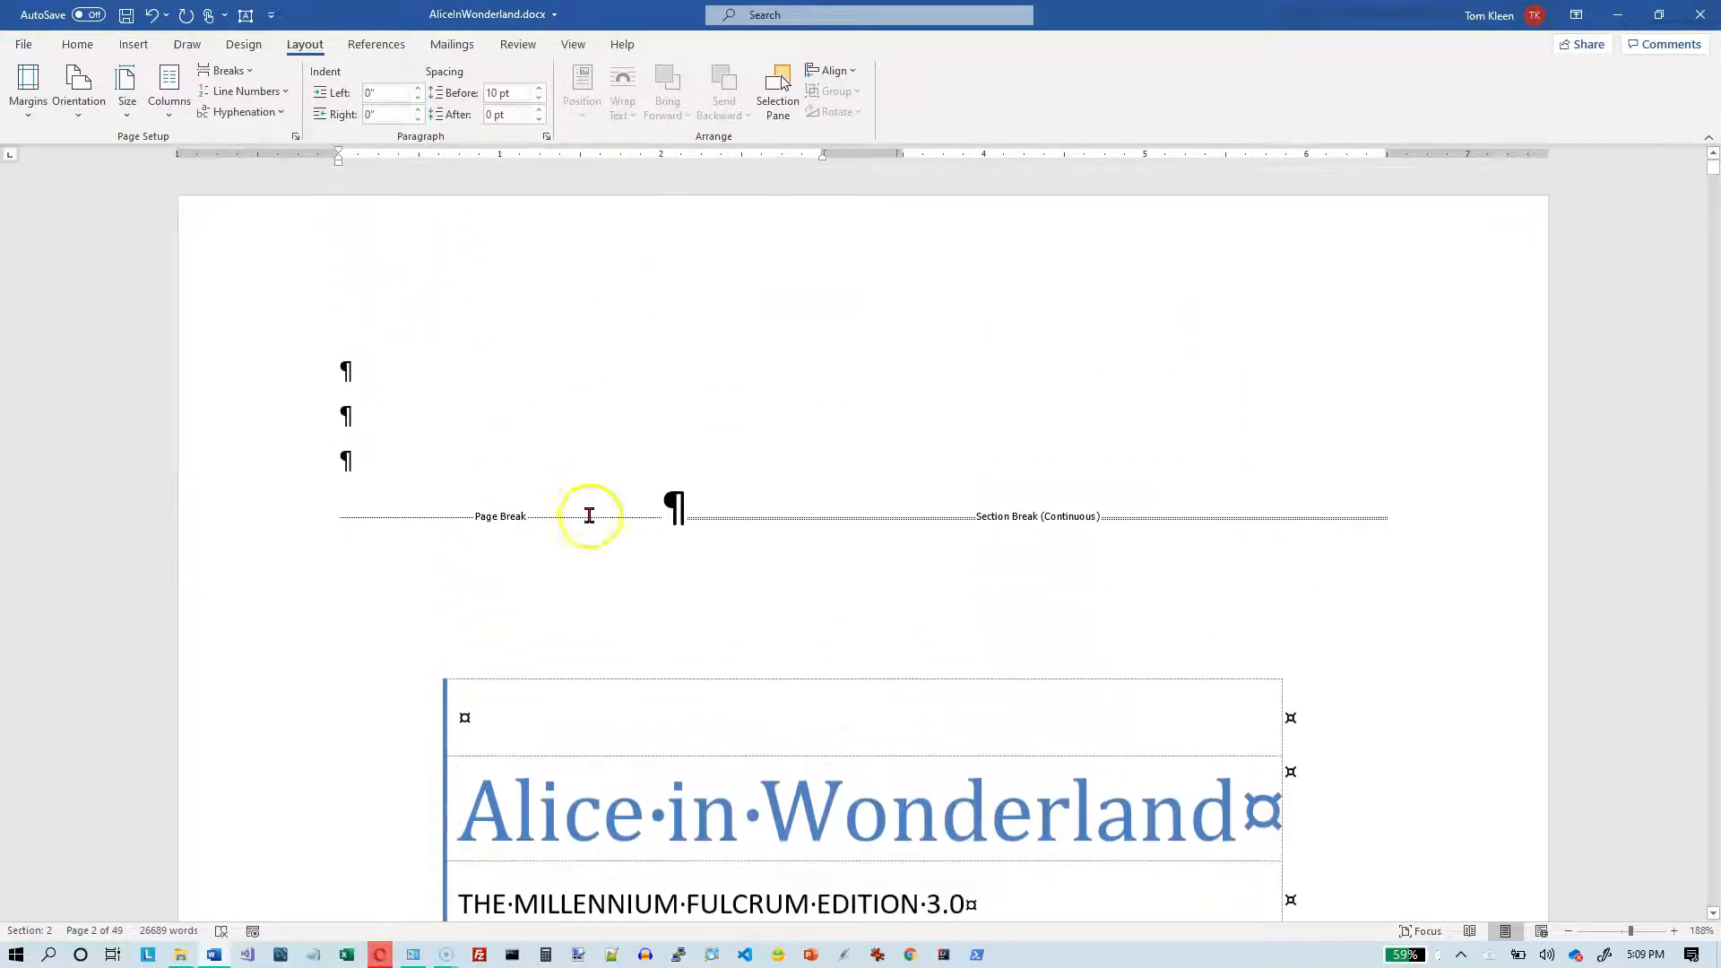
left_click(679, 515)
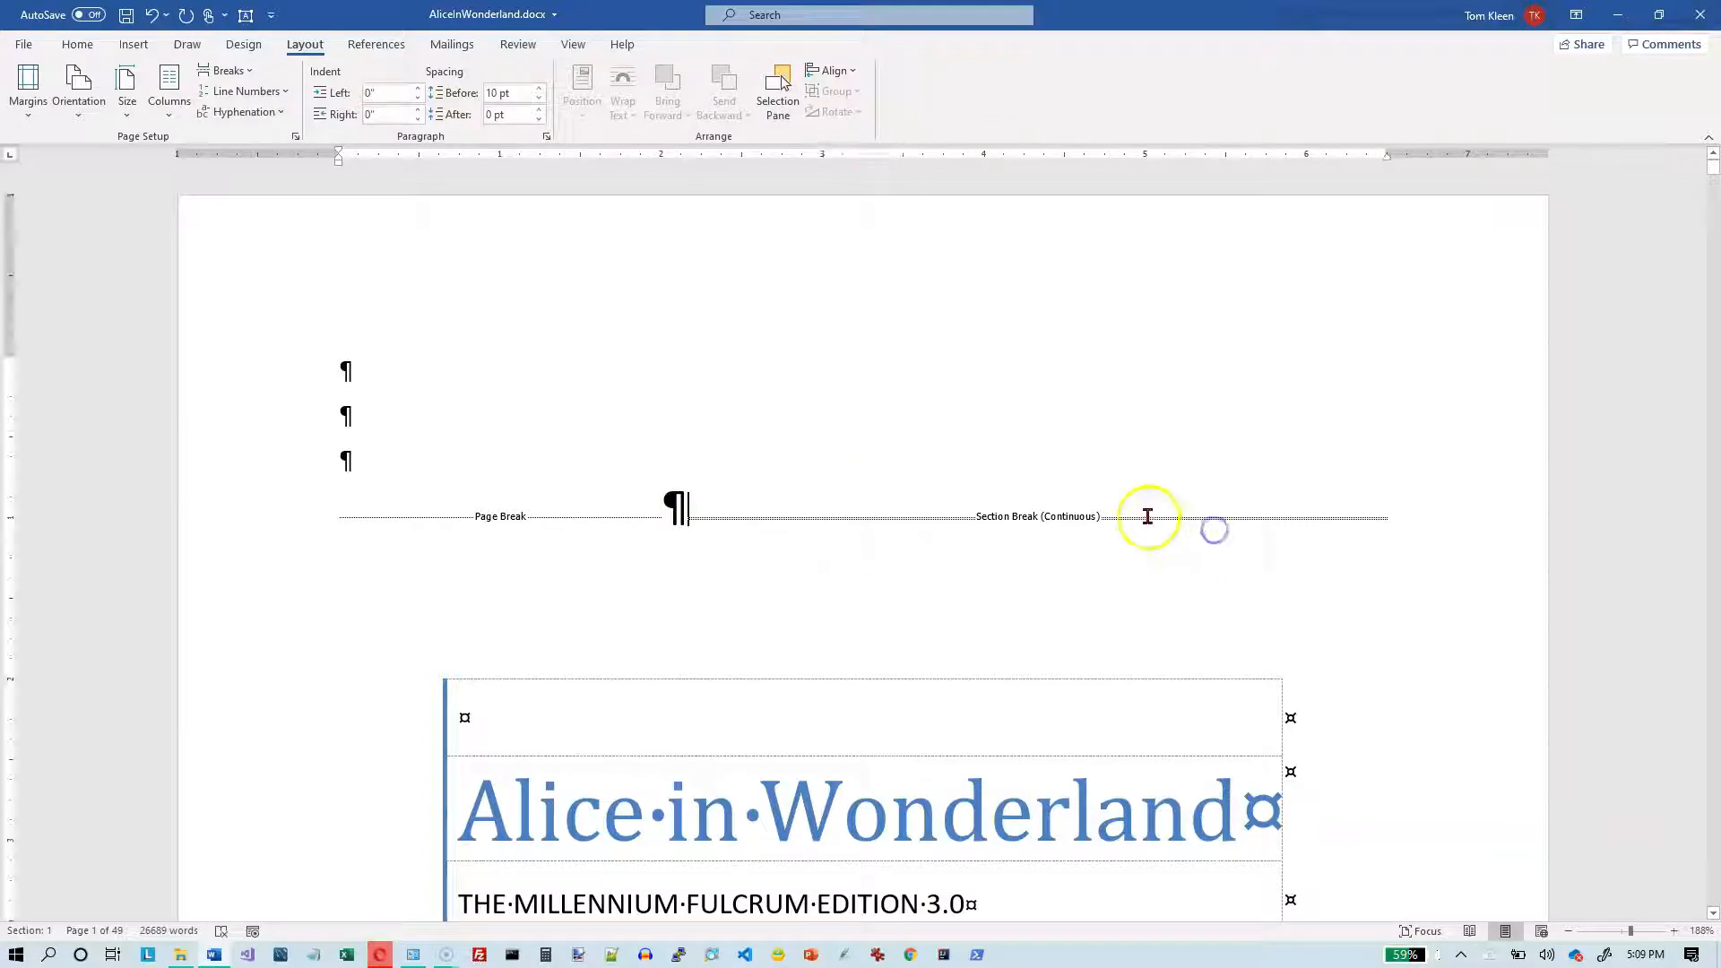
left_click(717, 512)
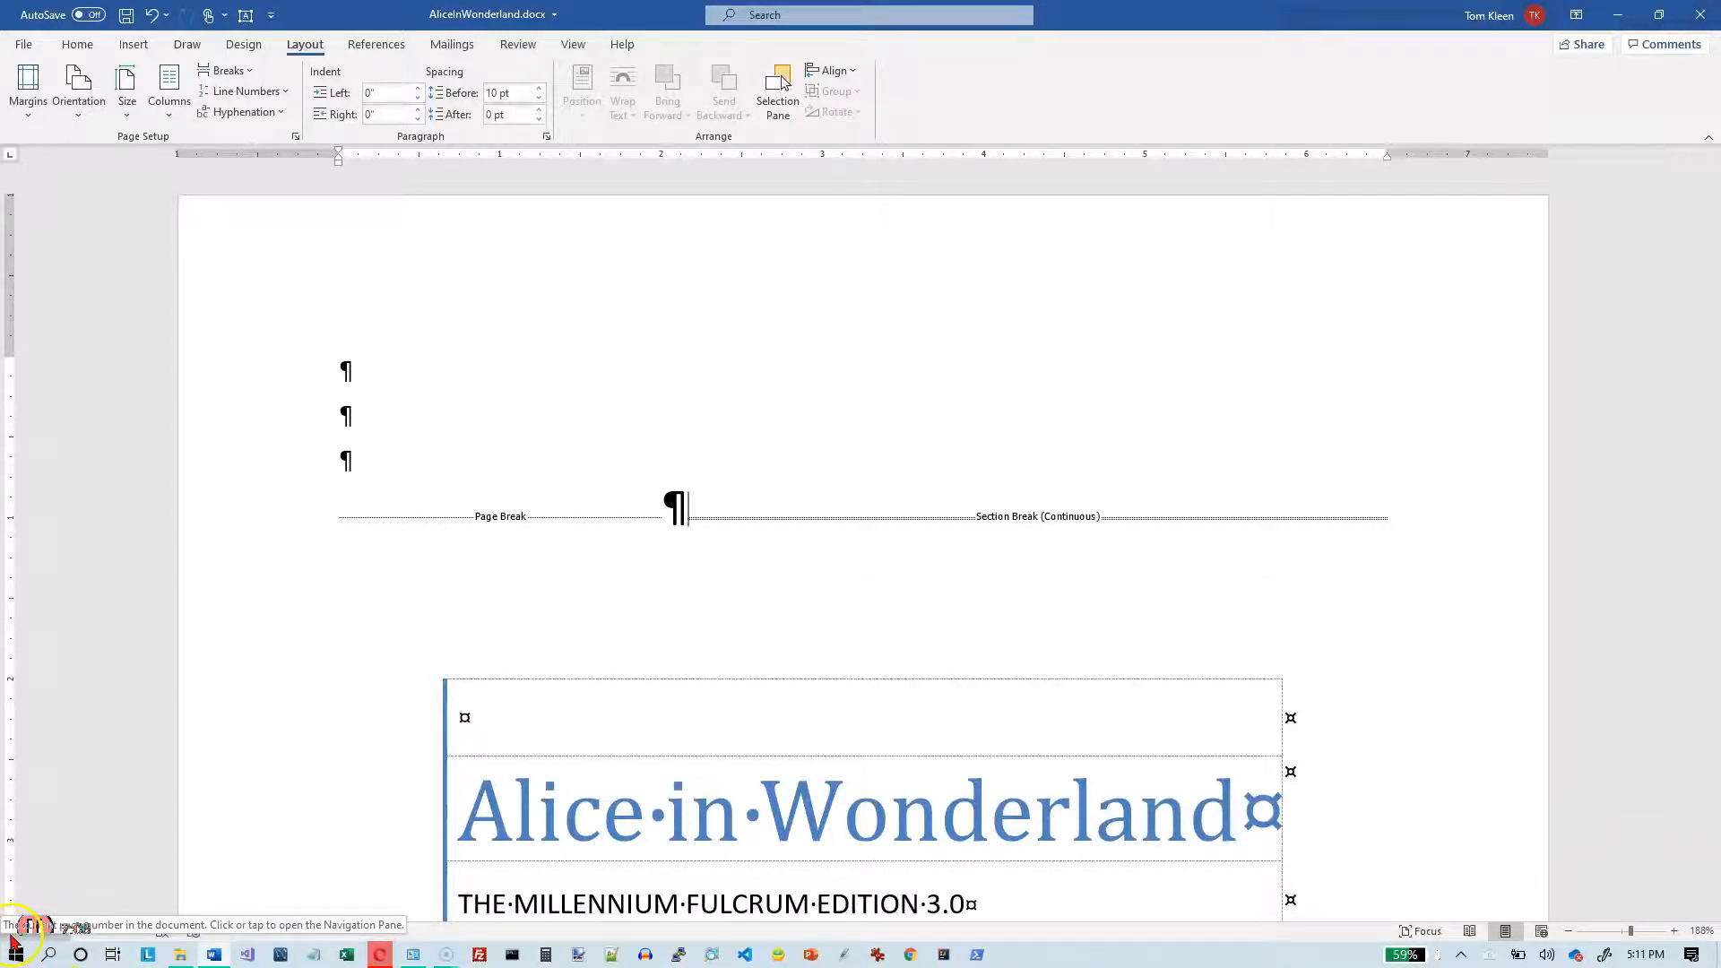
- Customise the status bar so that it displays the section number of the cursor's location
right_click(11, 937)
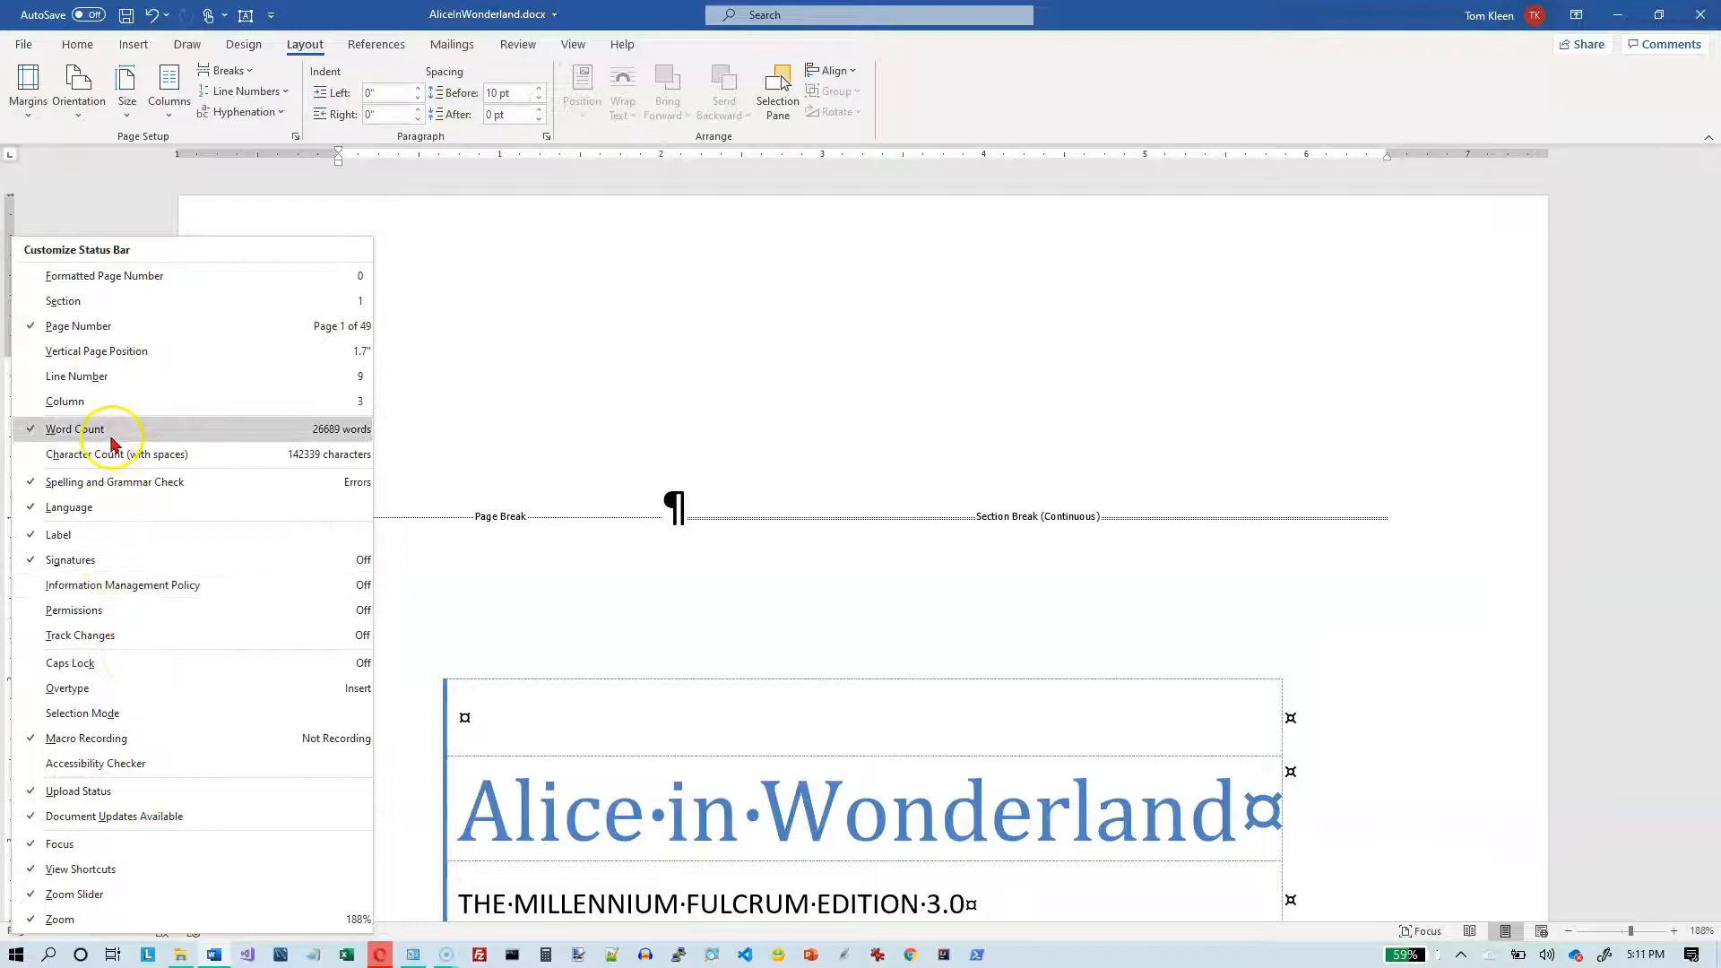
left_click(88, 302)
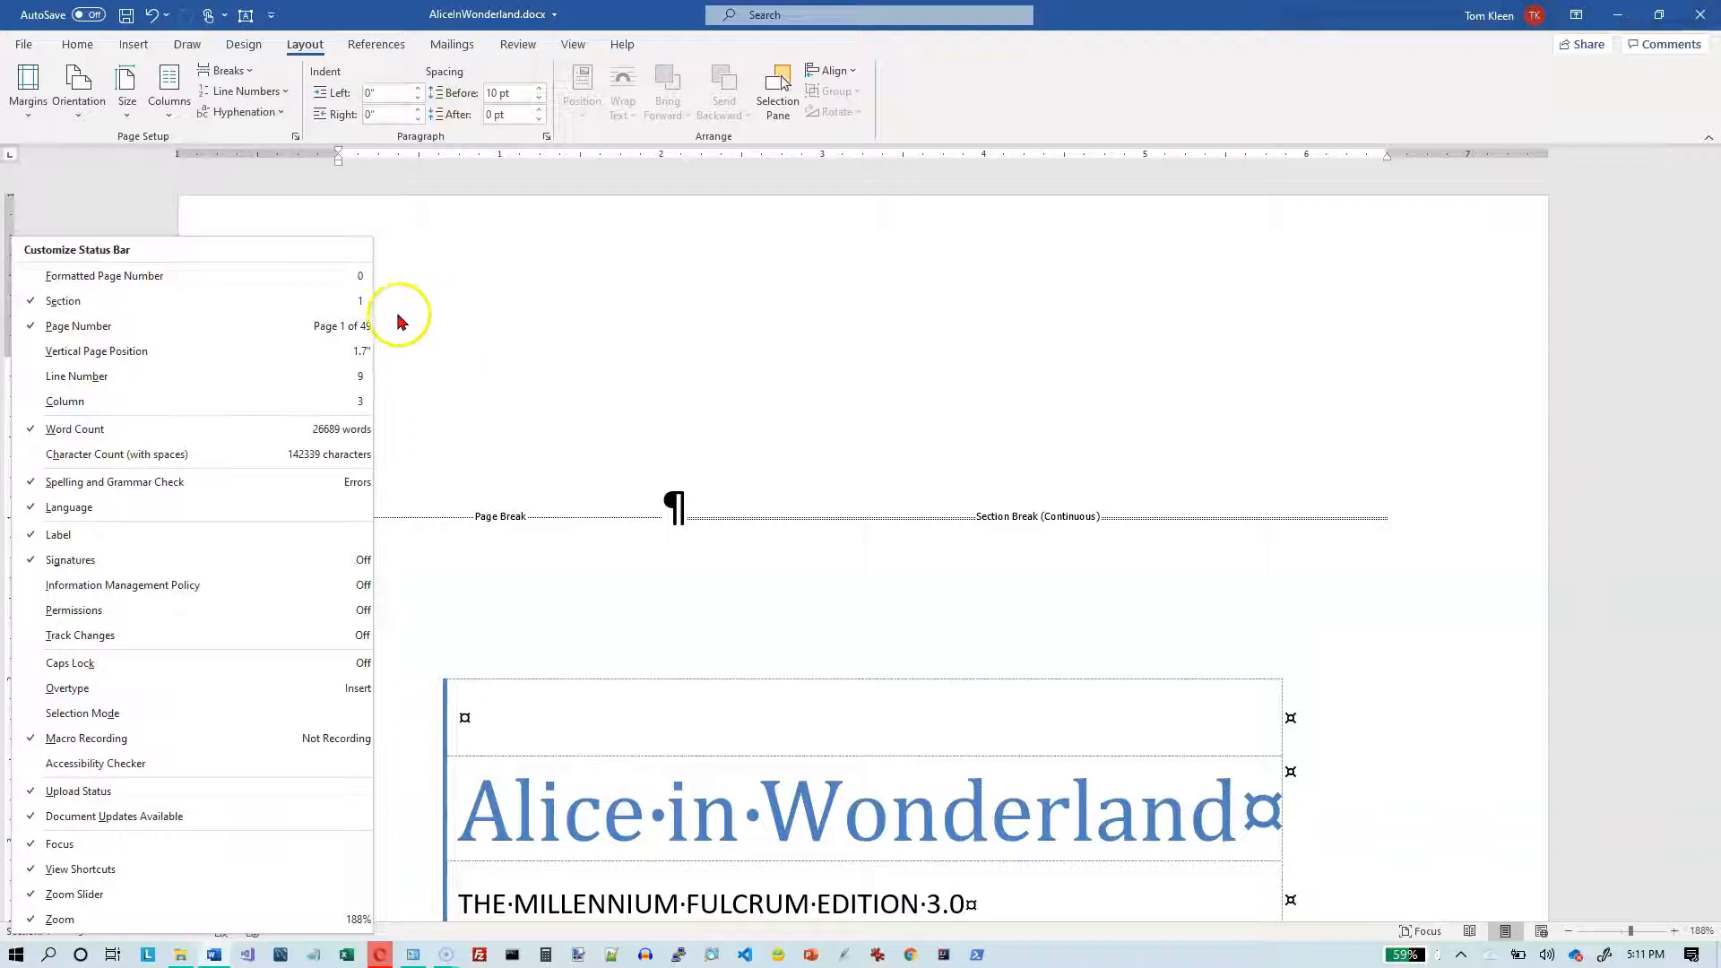
left_click(423, 320)
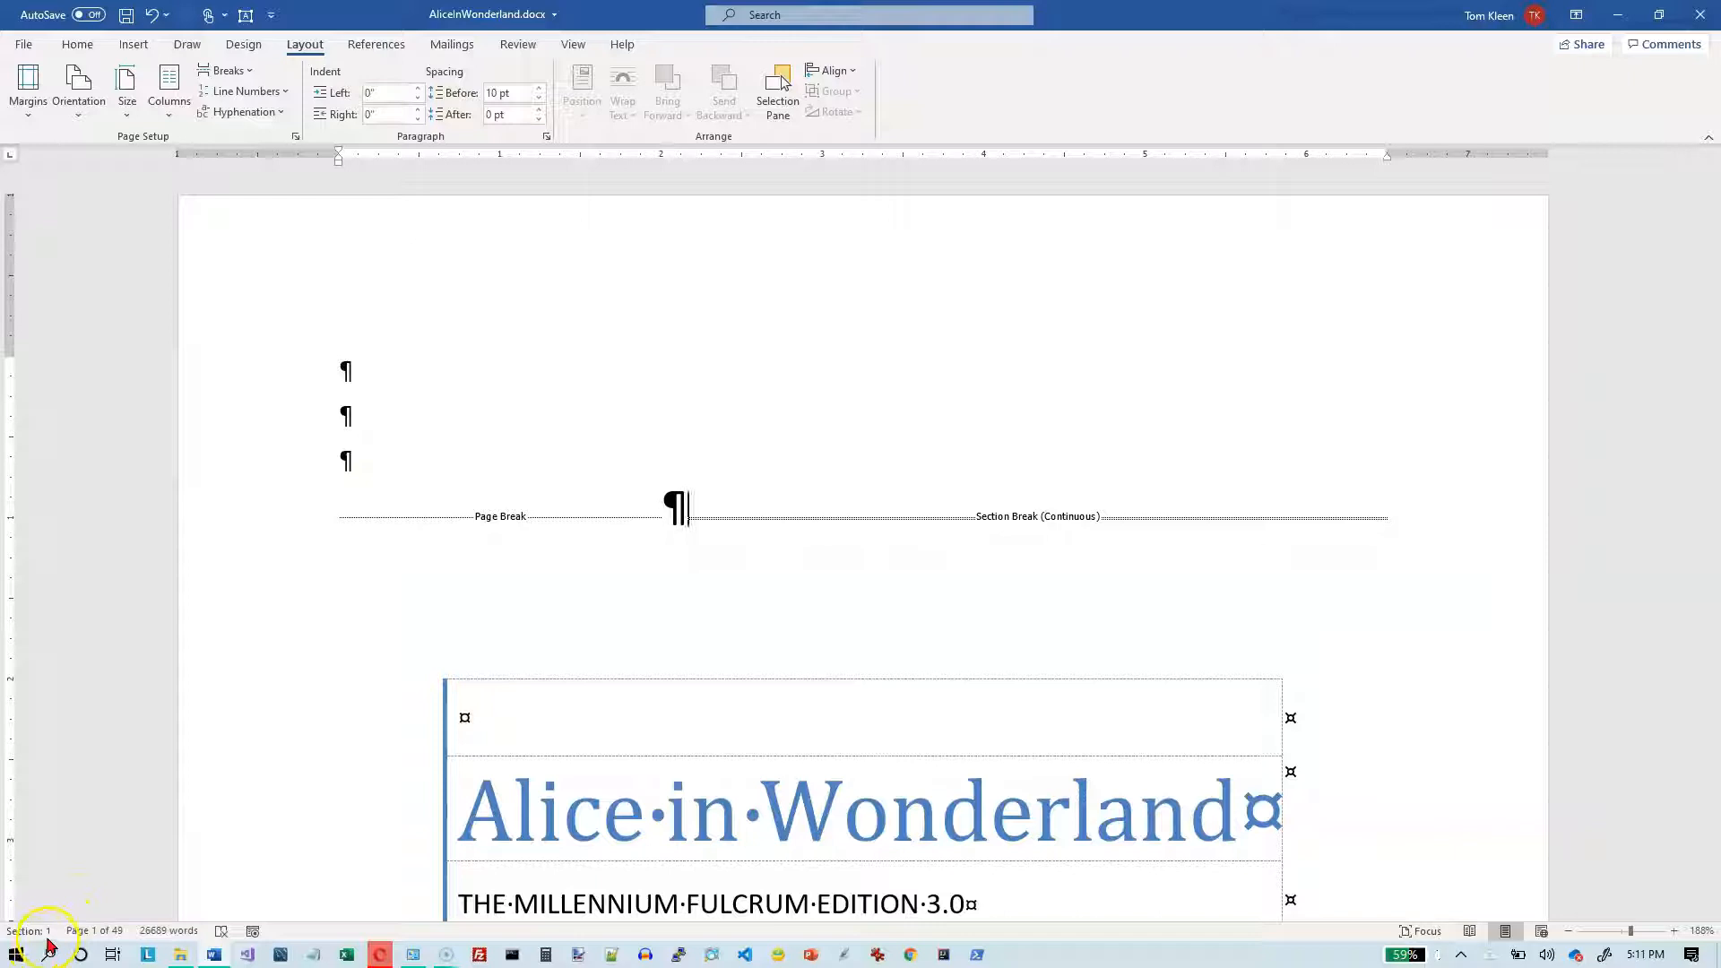
scroll(751, 562, "down", 10)
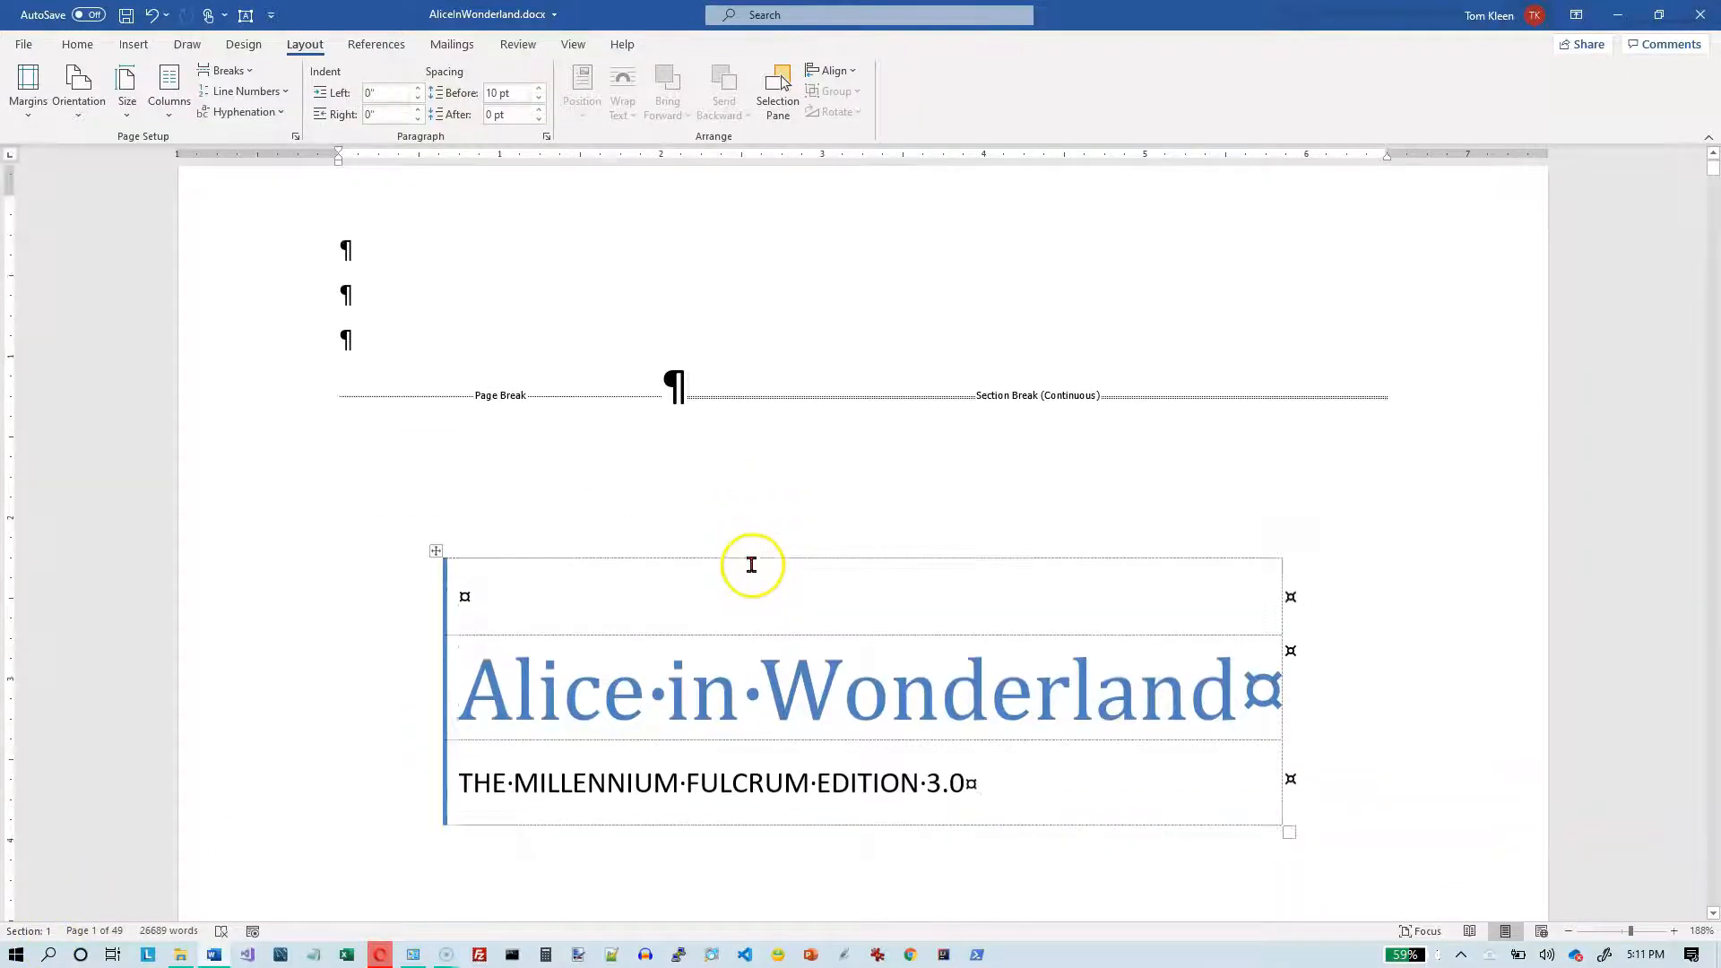
scroll(751, 567, "down", 3)
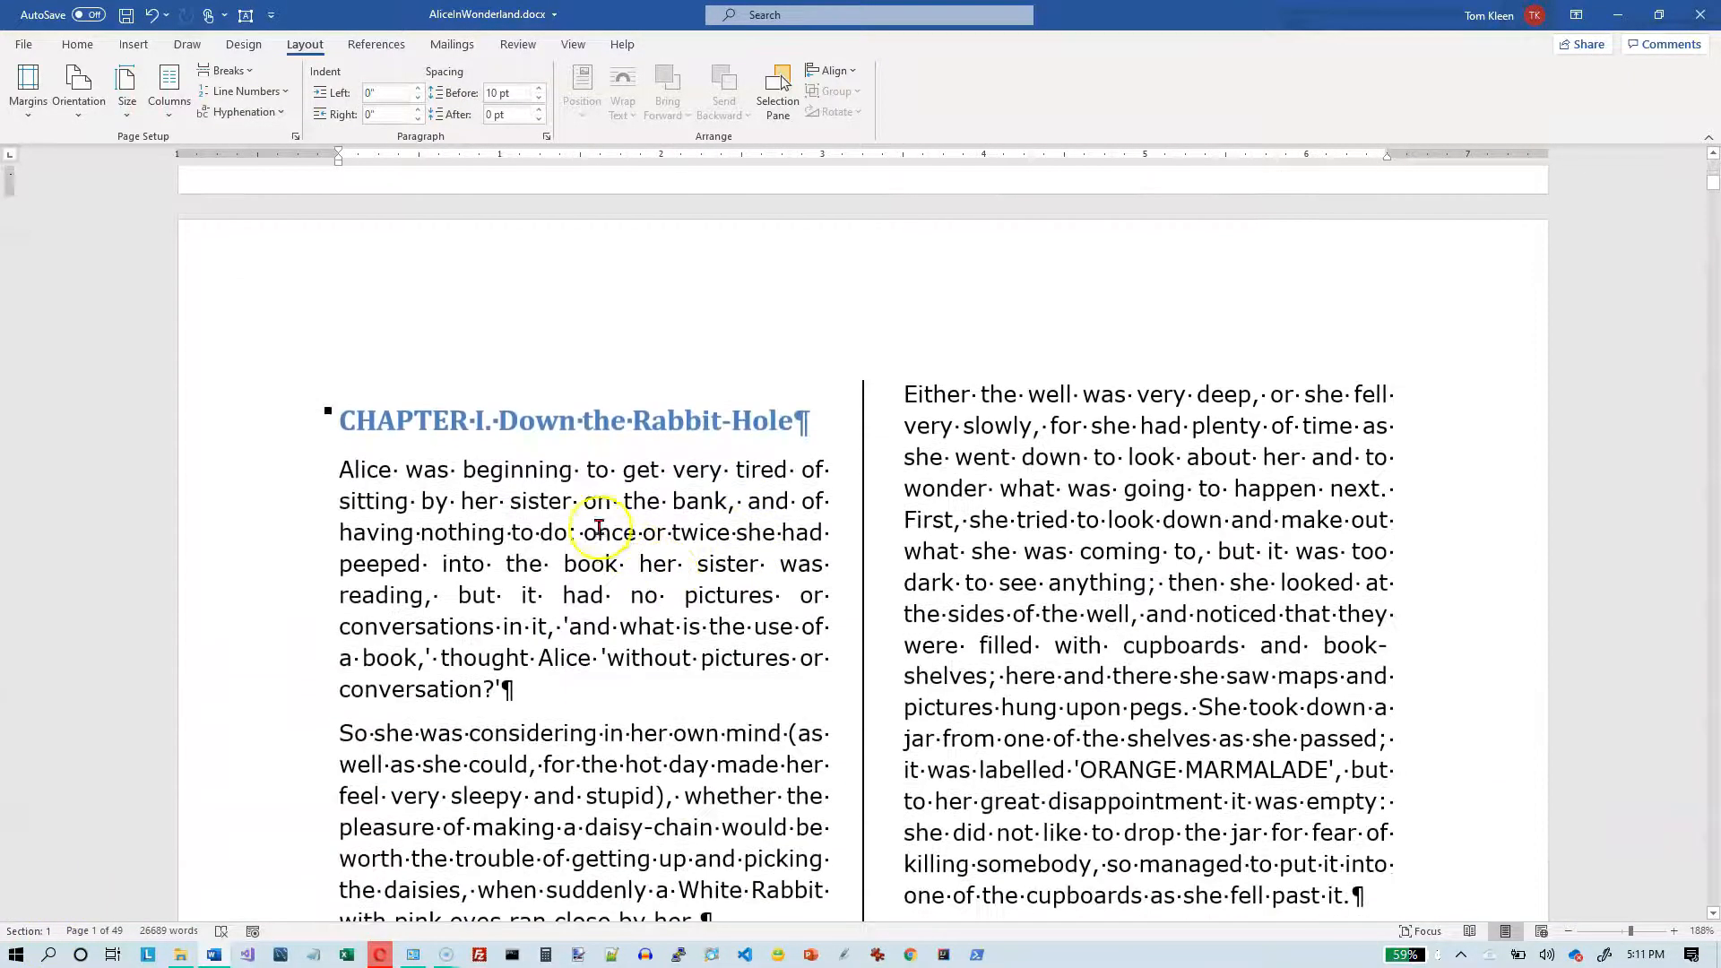
- Check the section numbers for the title page and Chapter I by placing the cursor in each, including beside the continuous section break
left_click(659, 519)
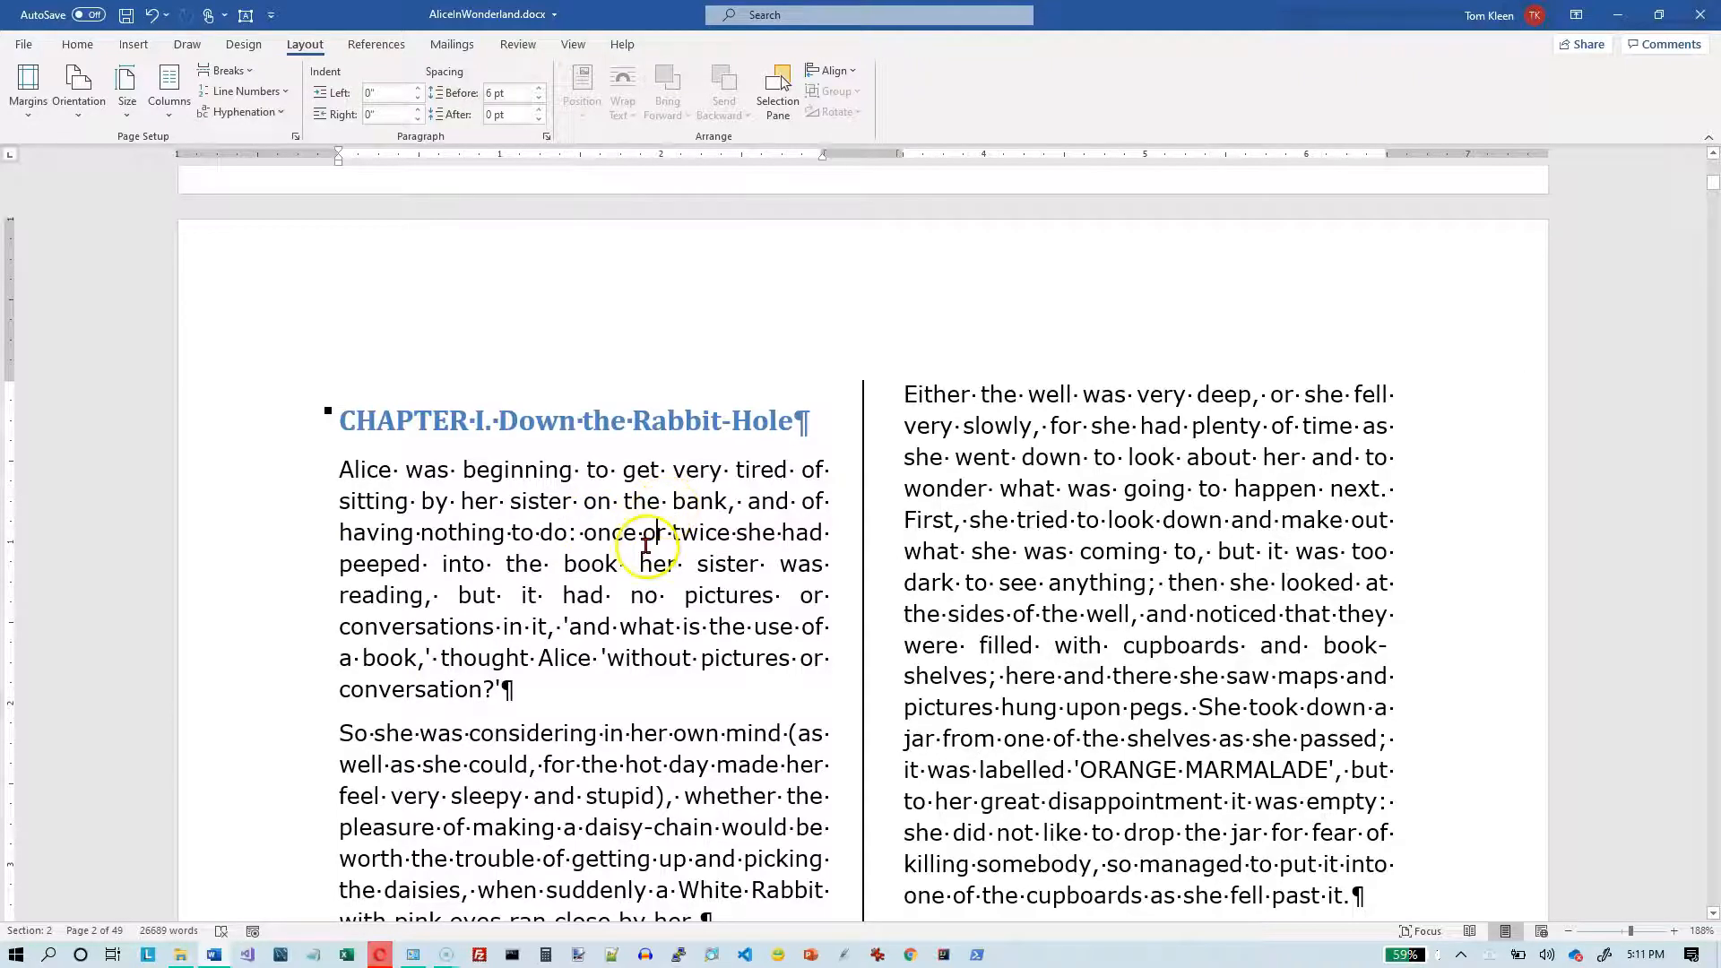
scroll(645, 544, "up", 15)
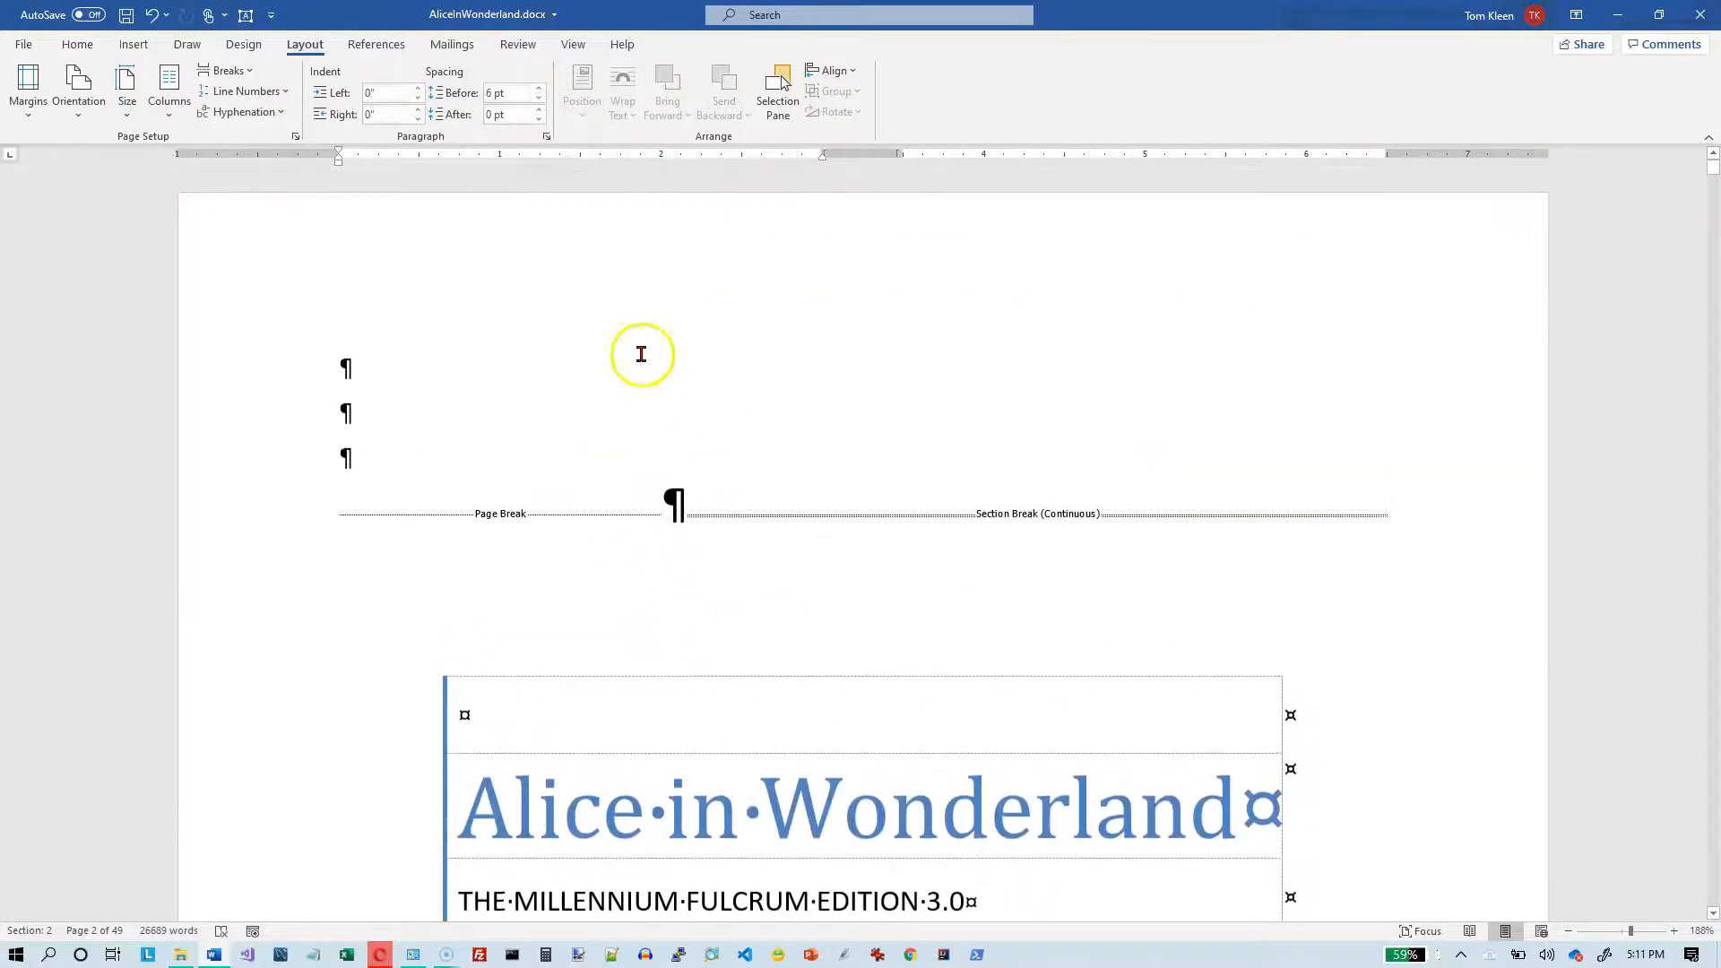
left_click(77, 44)
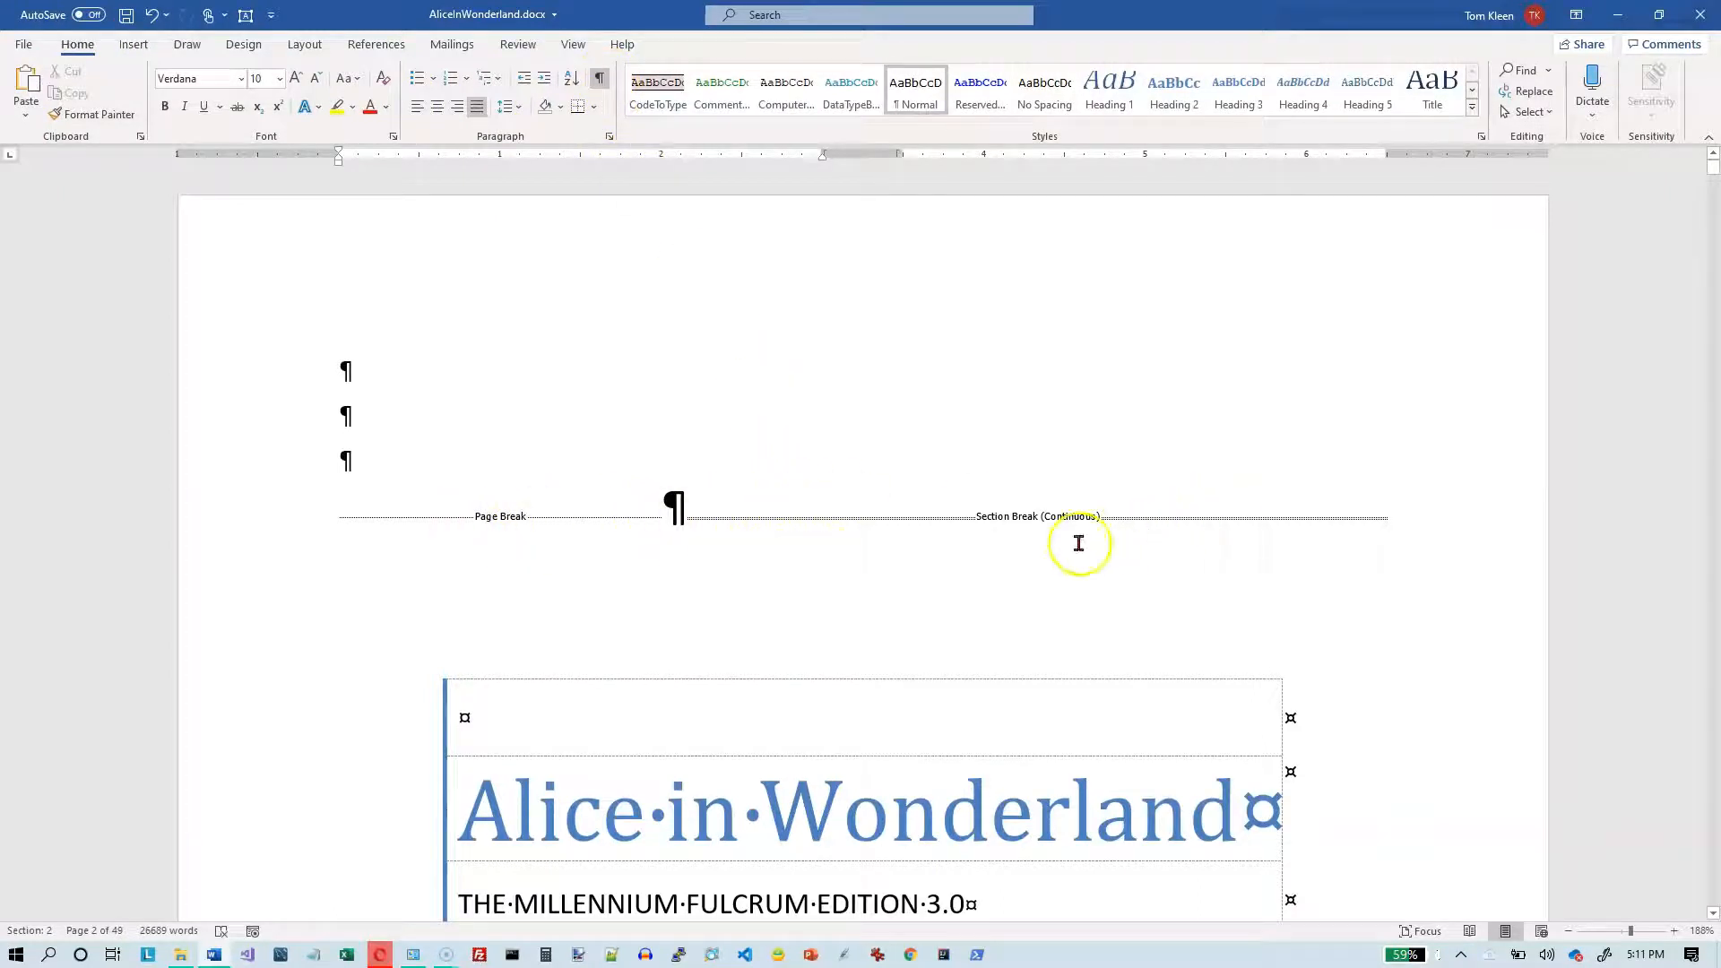
left_click(693, 518)
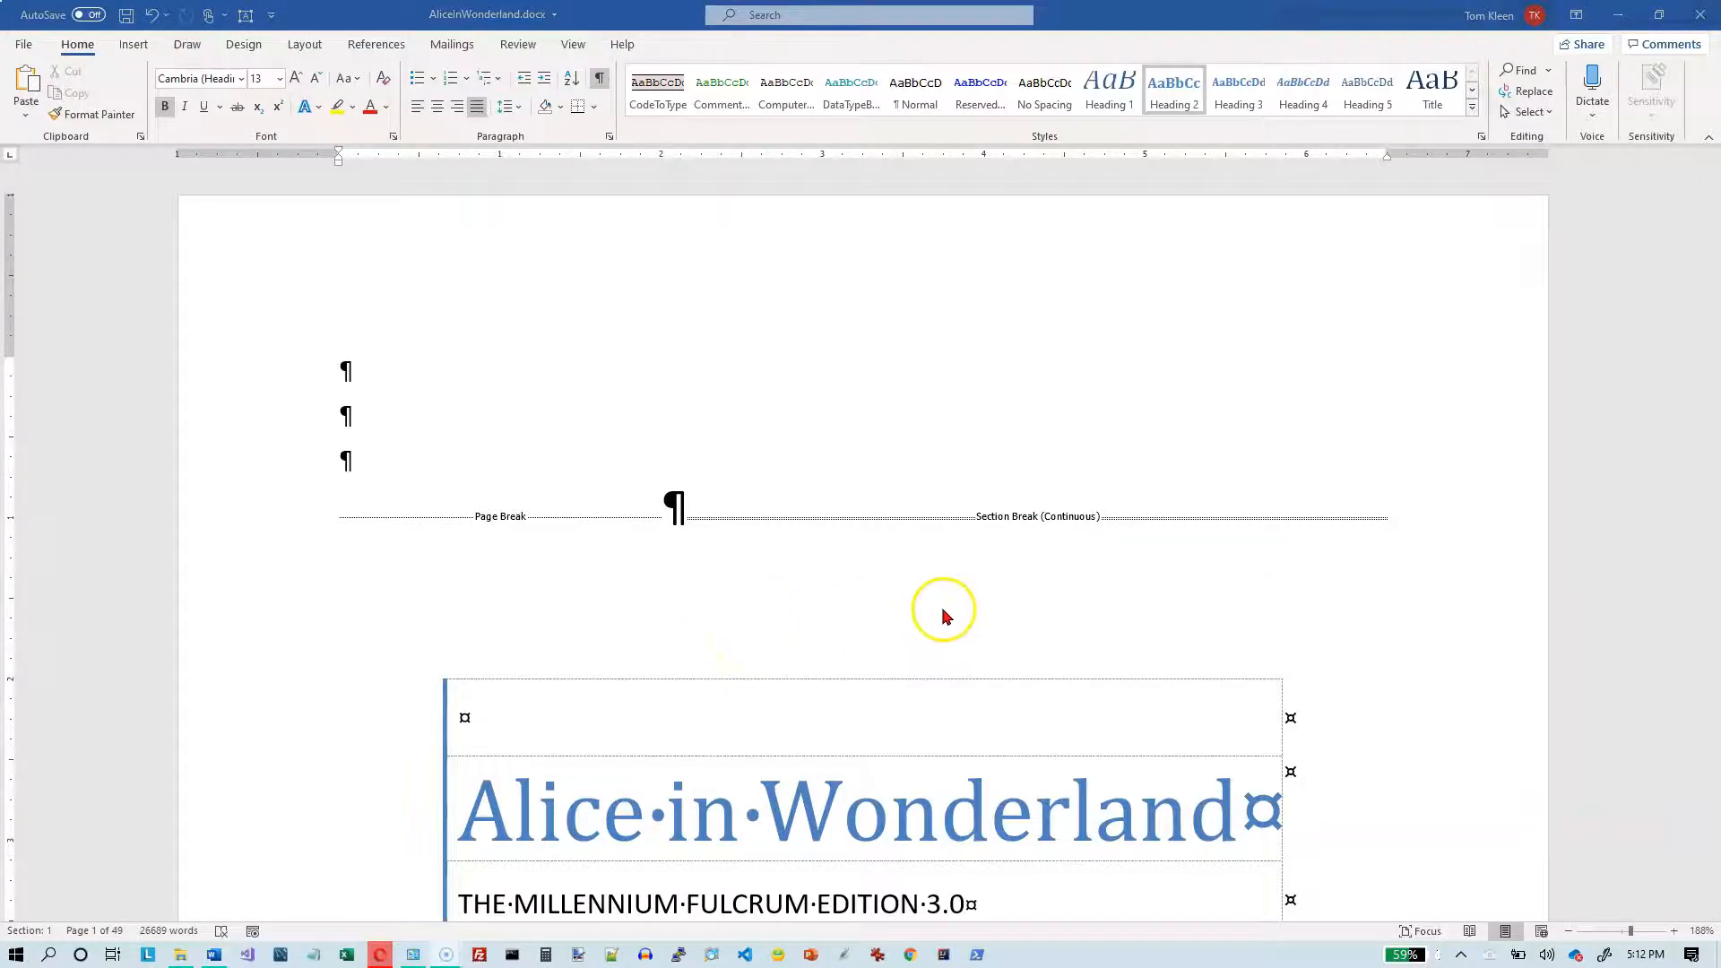
scroll(950, 616, "down", 9)
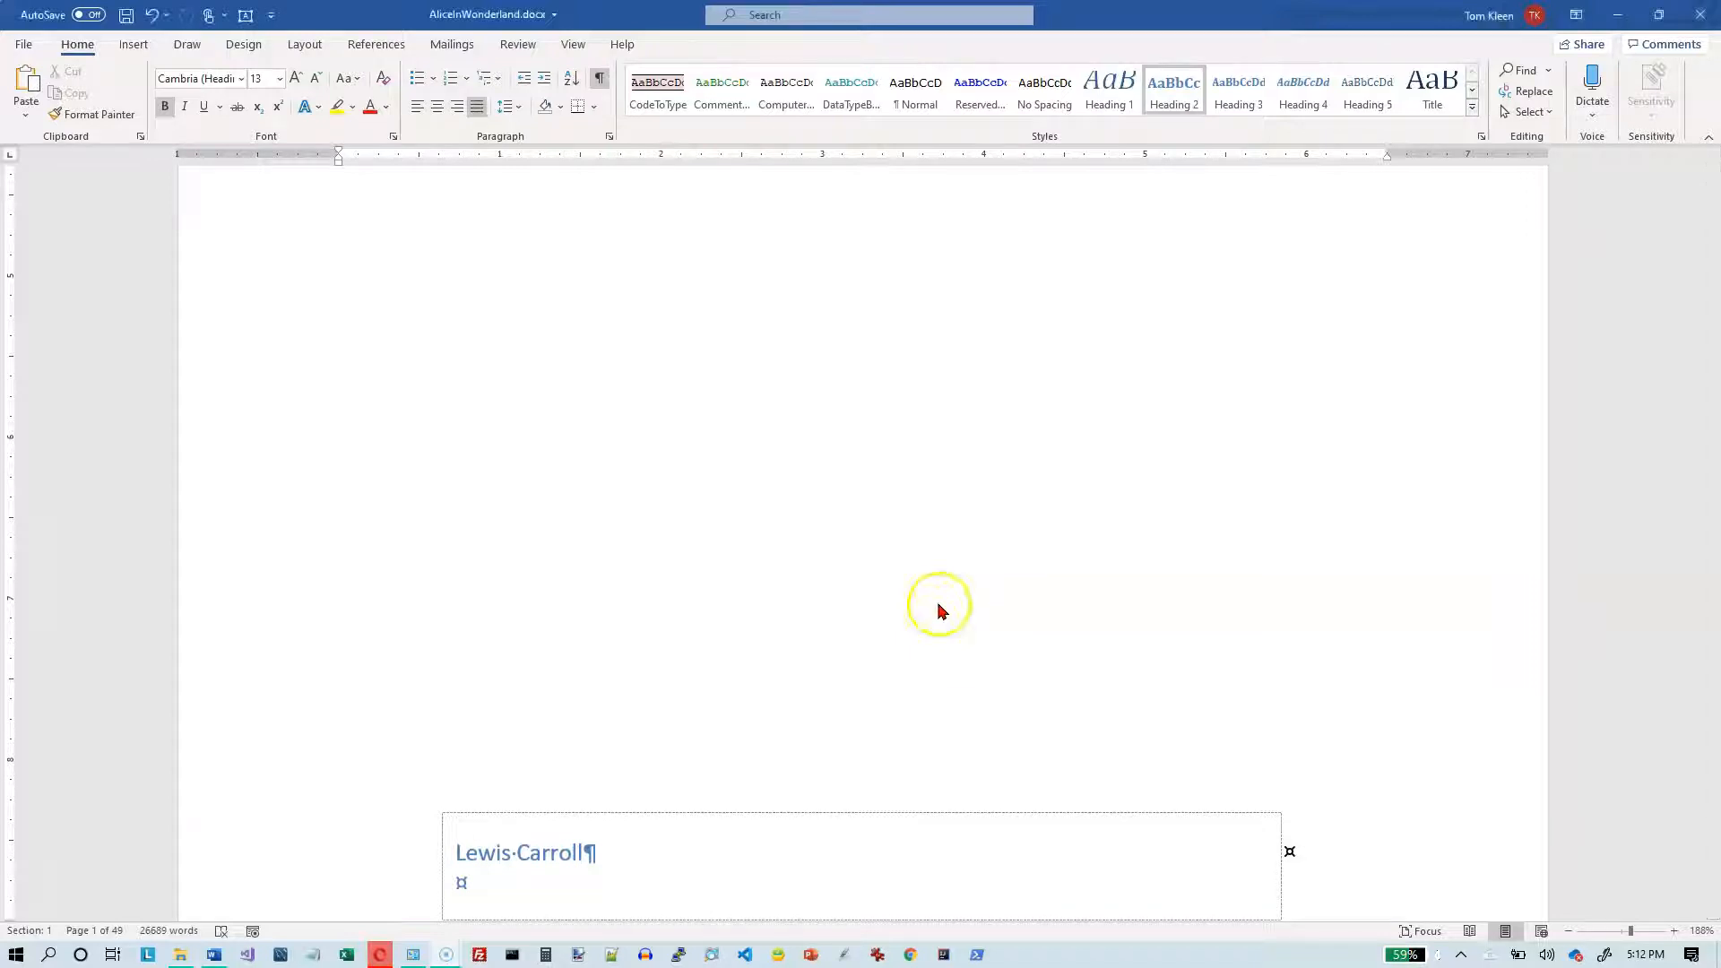
scroll(855, 775, "down", 7)
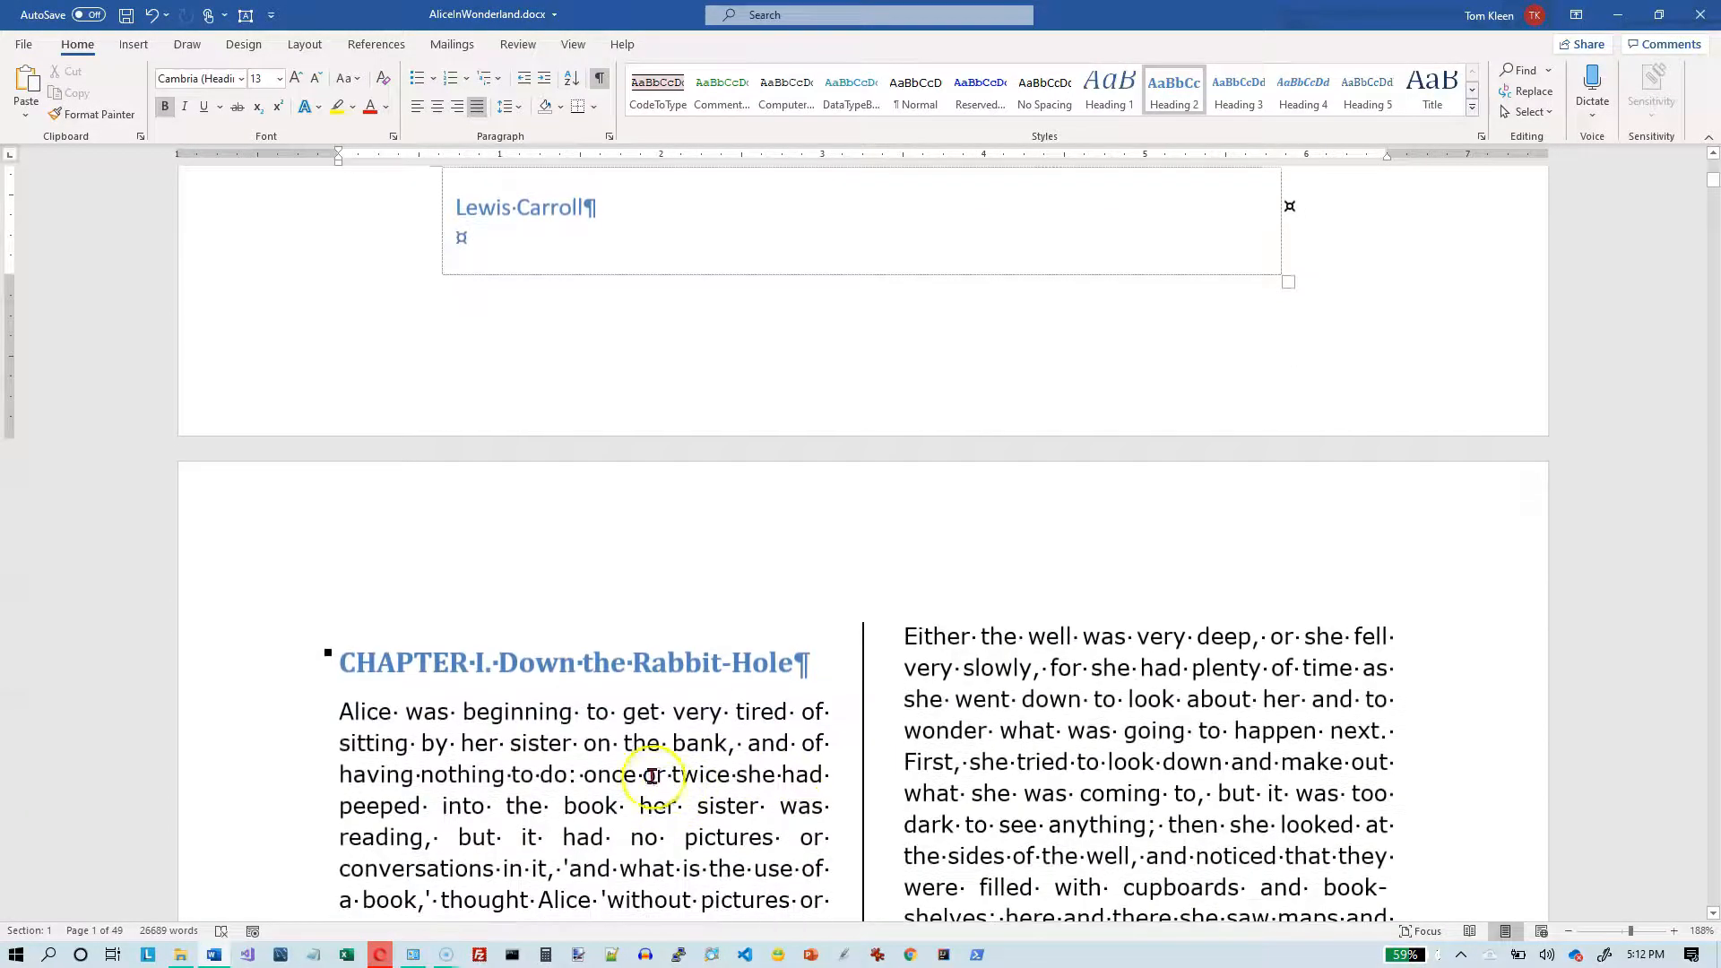
left_click(652, 773)
- Apply the three equal columns preset with a line between from the Chapter II heading forward
scroll(652, 773, "down", 20)
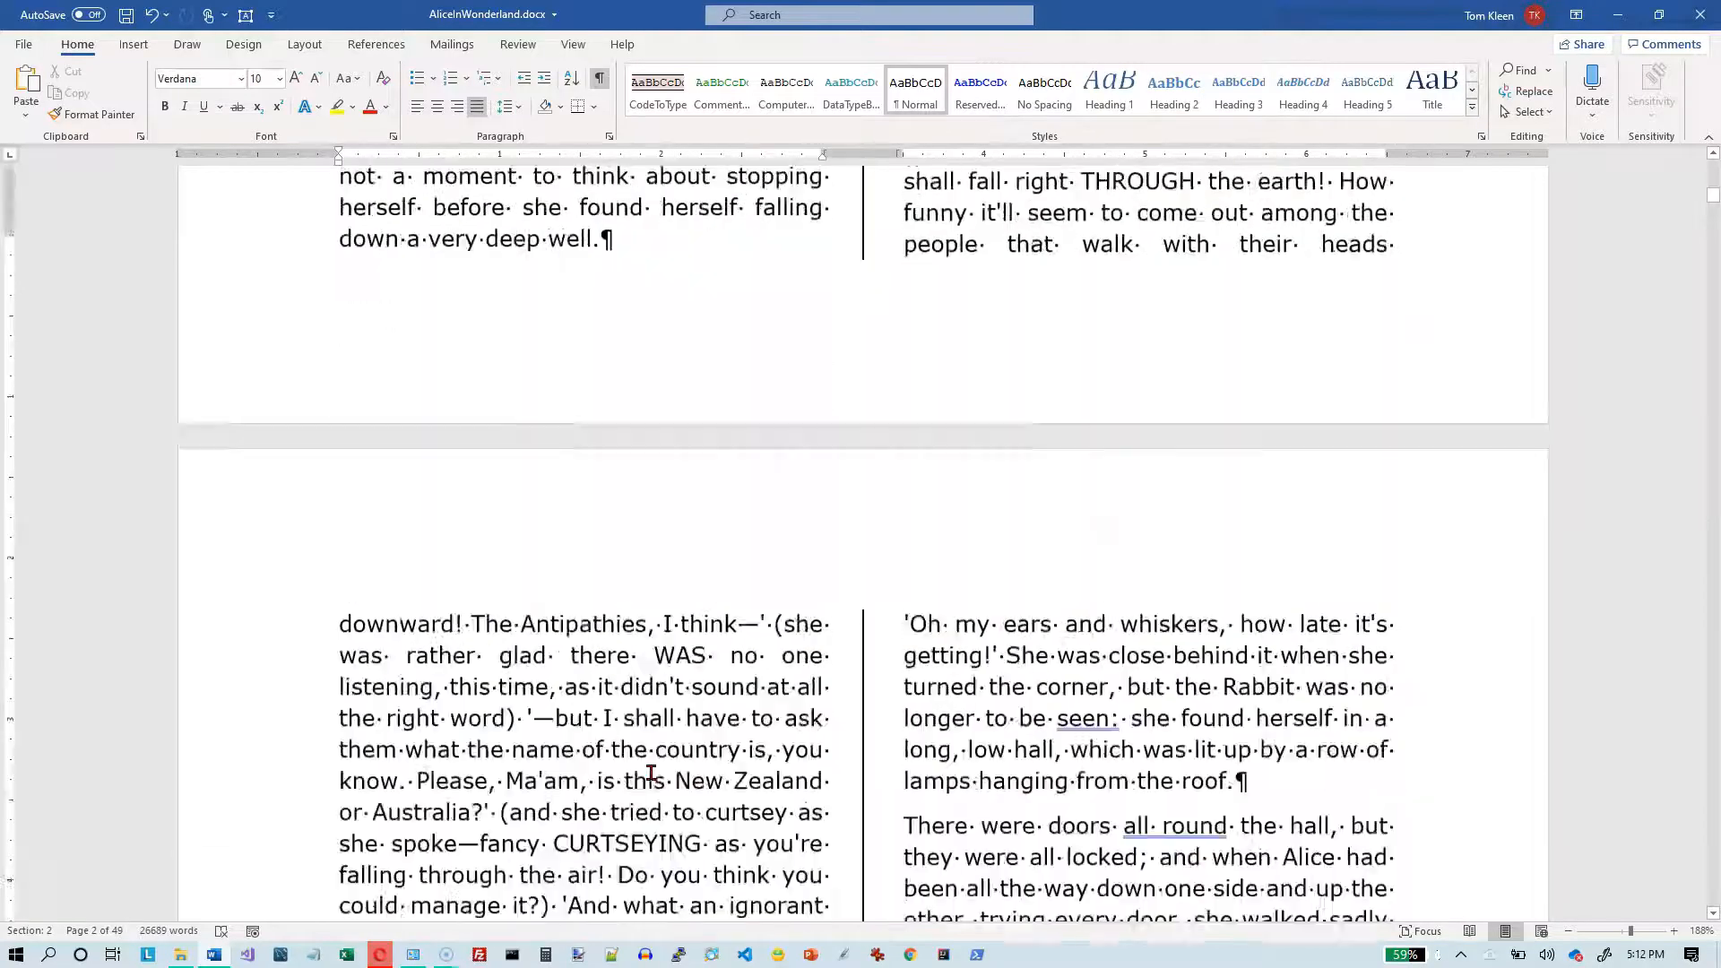
scroll(652, 773, "down", 20)
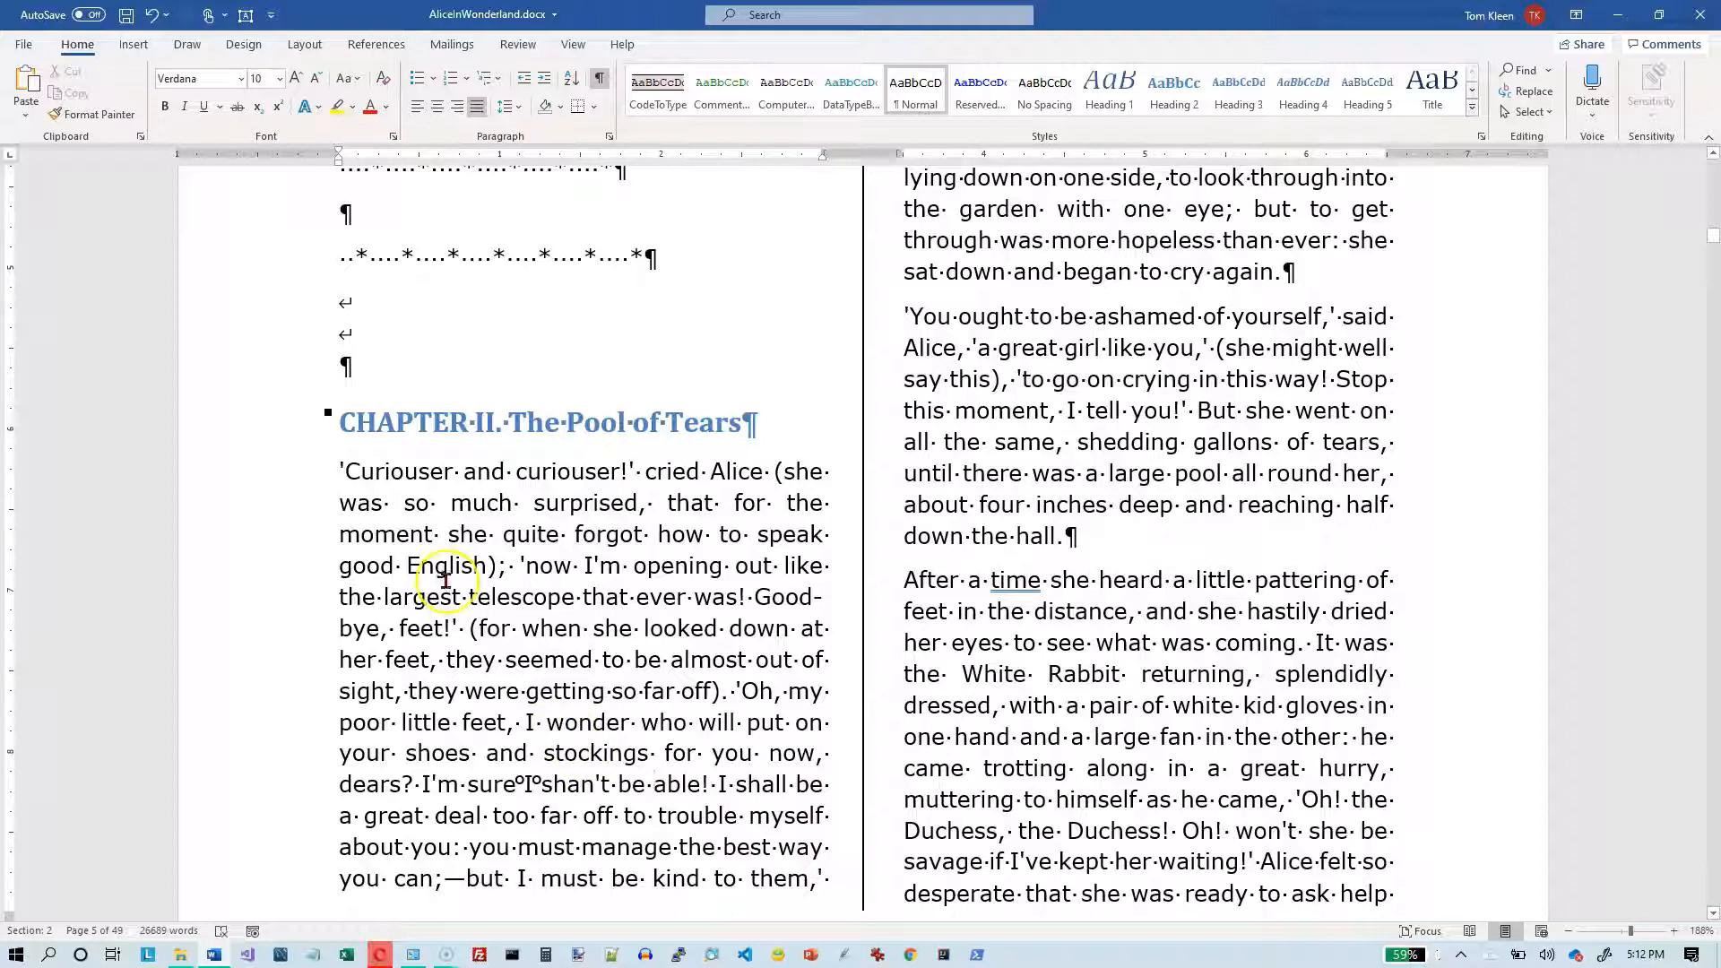
left_click(340, 422)
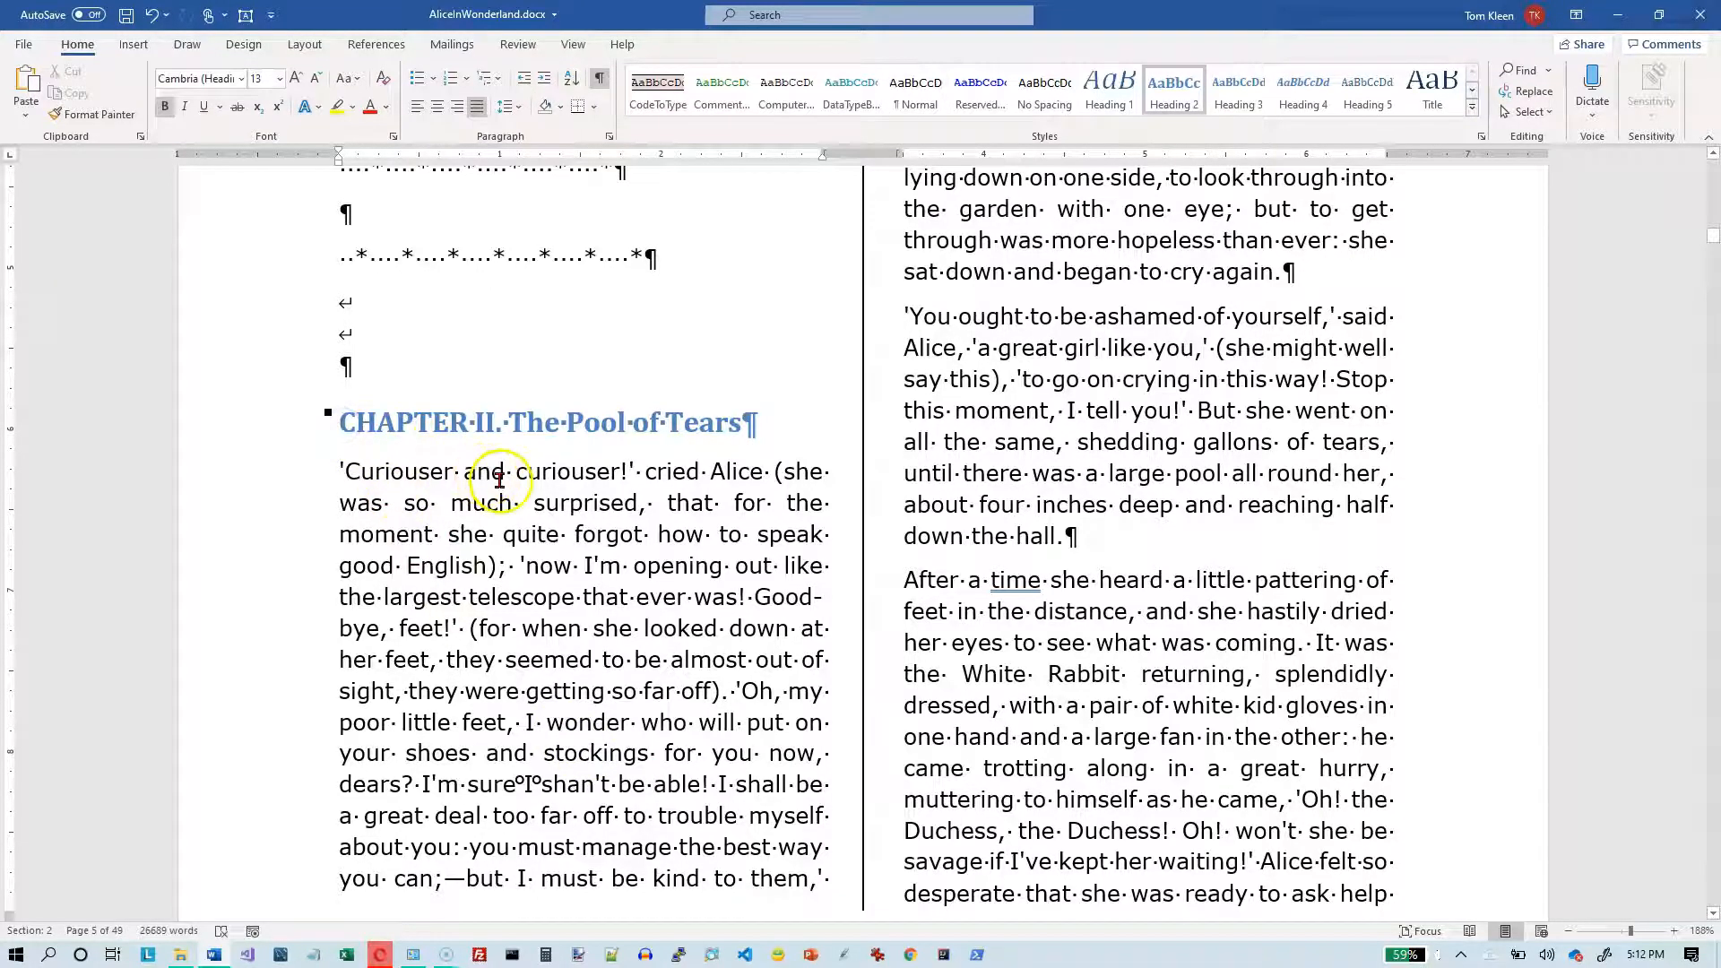
left_click(302, 44)
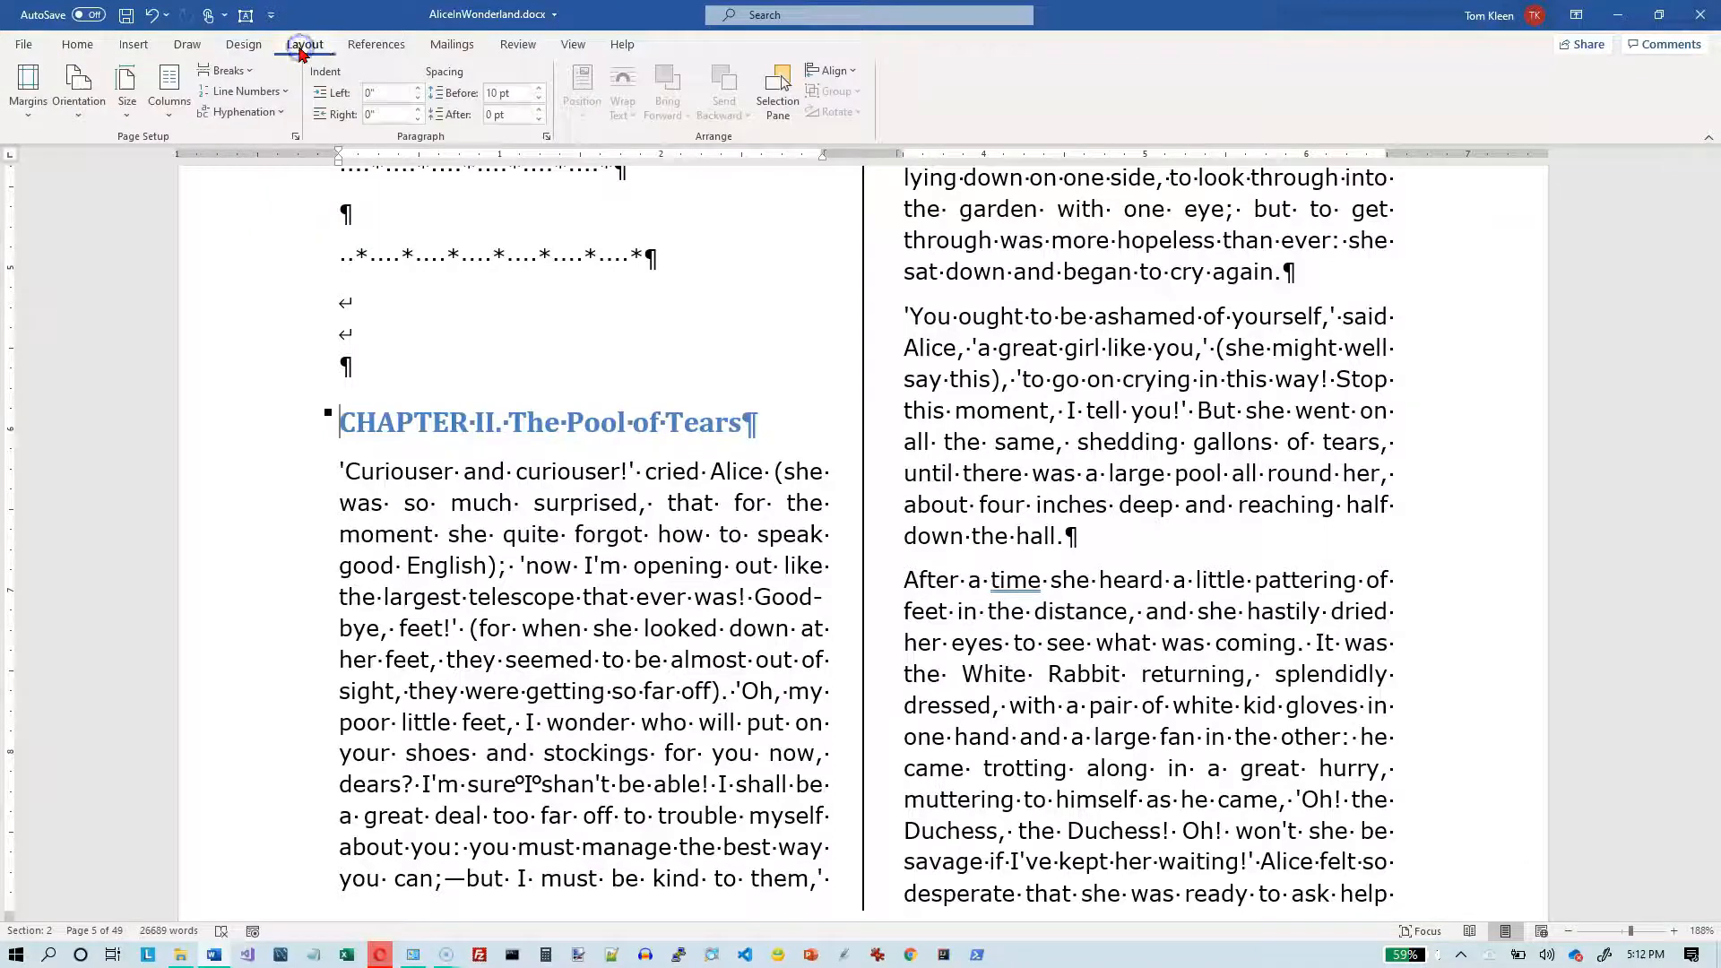
left_click(170, 115)
left_click(203, 358)
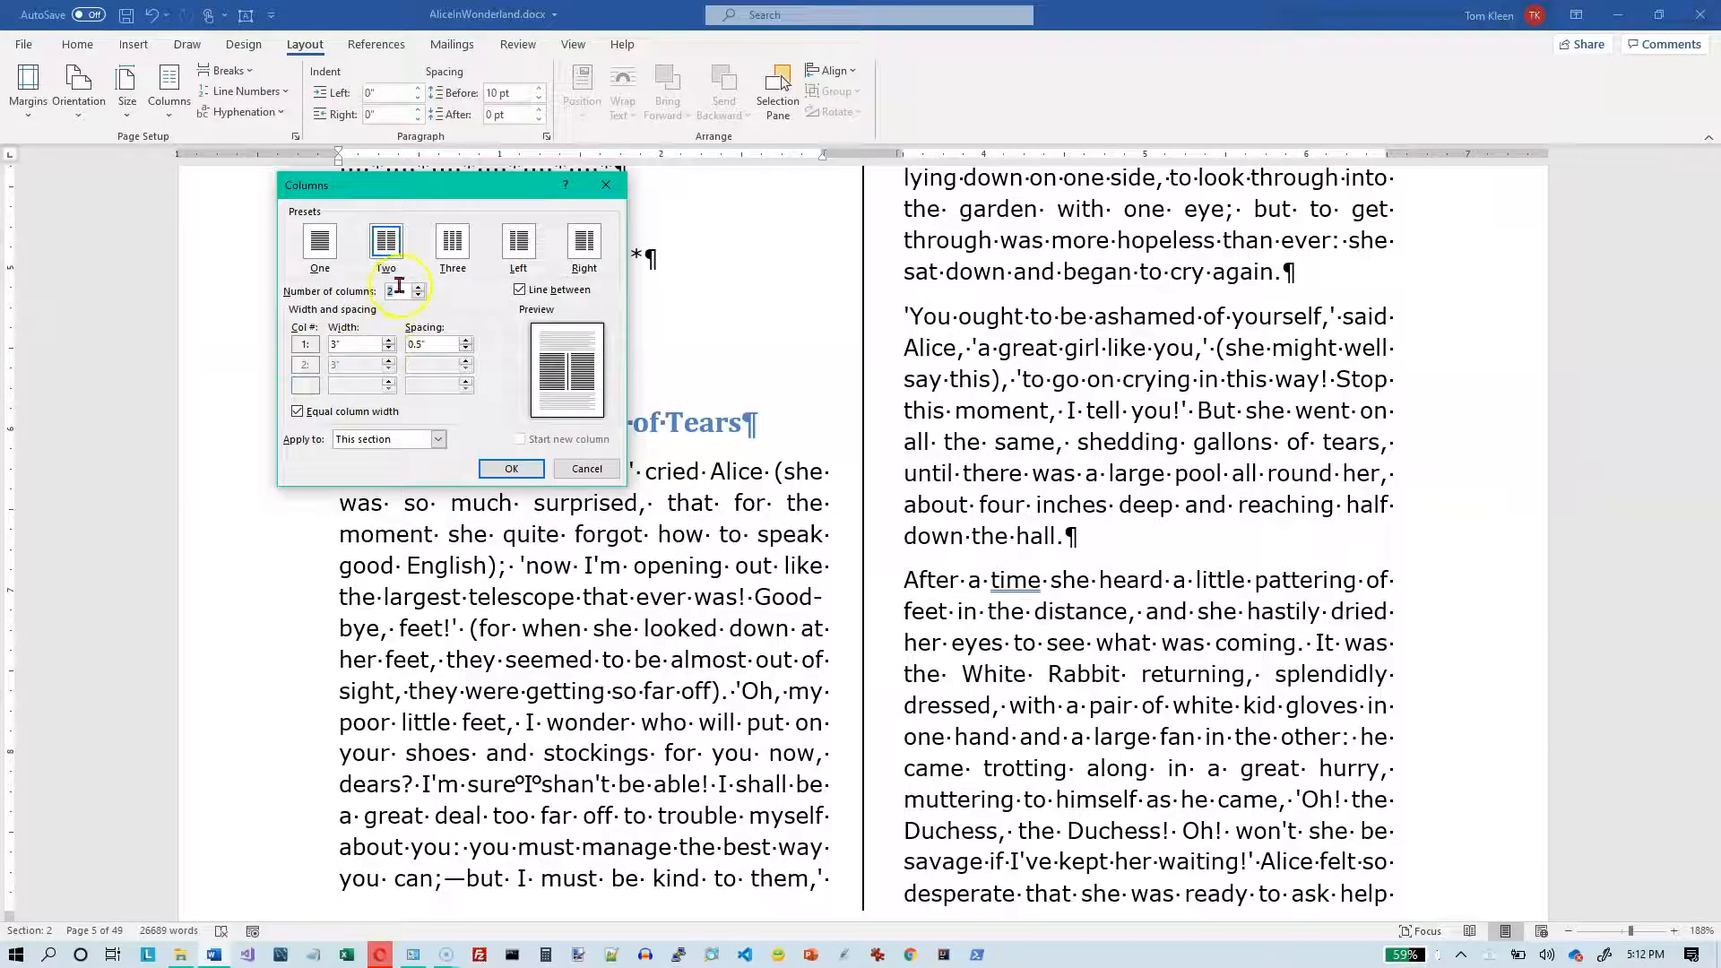
left_click(455, 248)
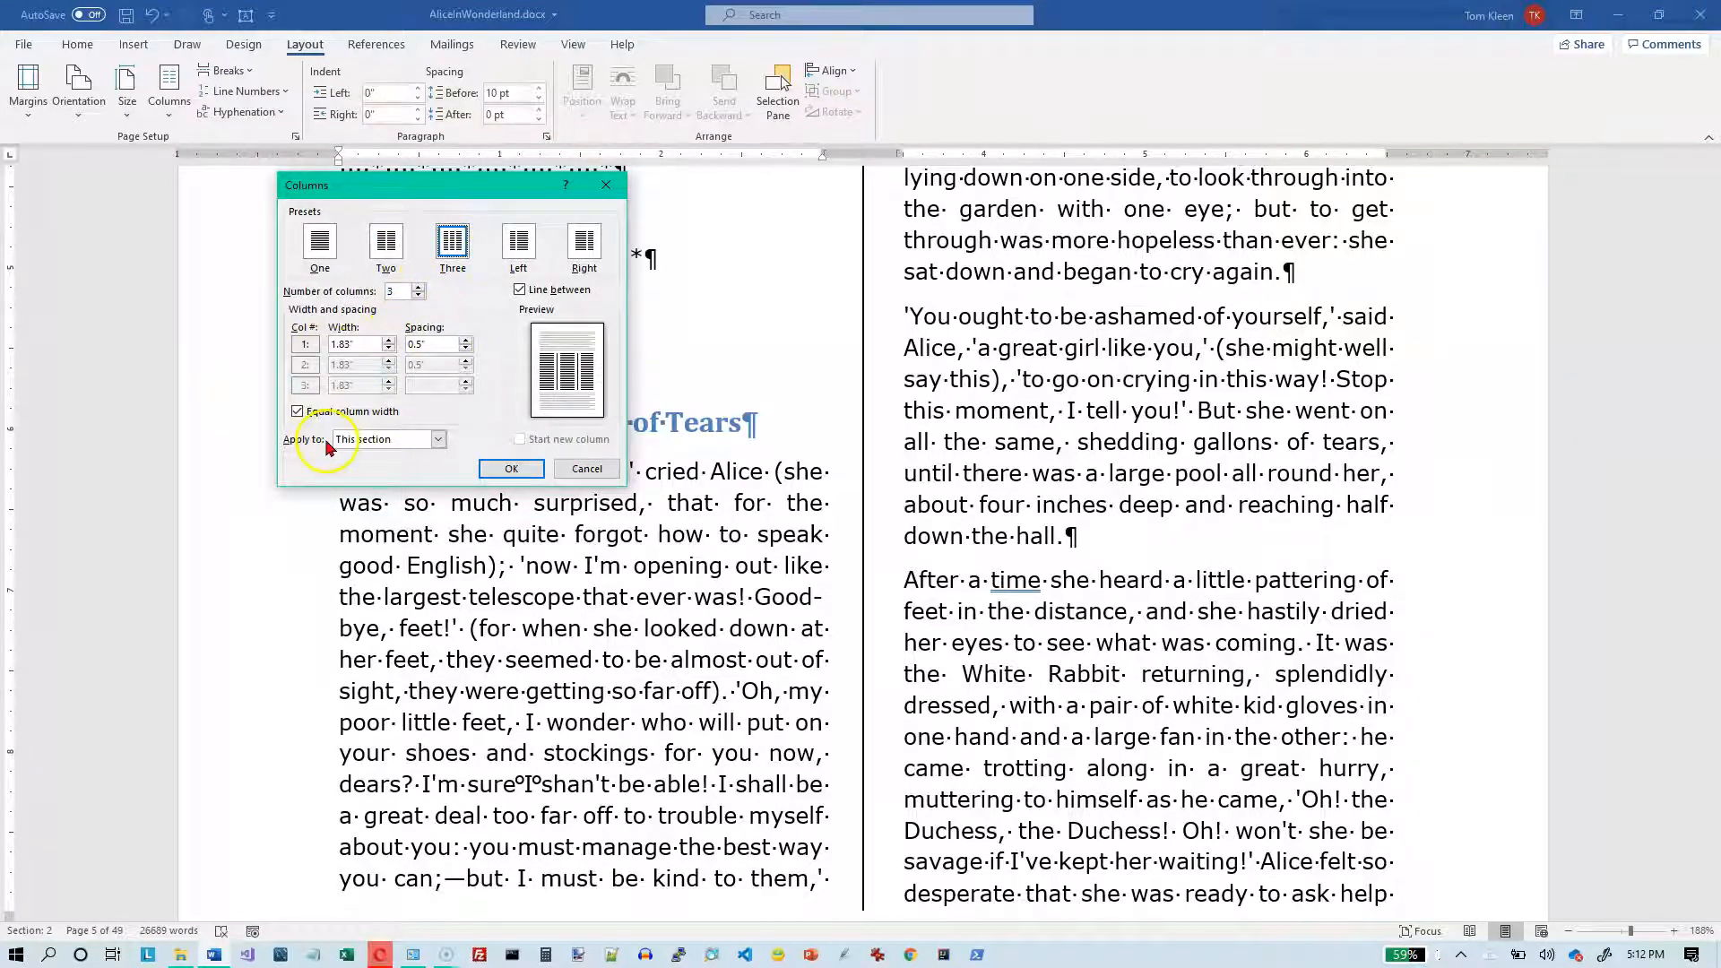
left_click(440, 441)
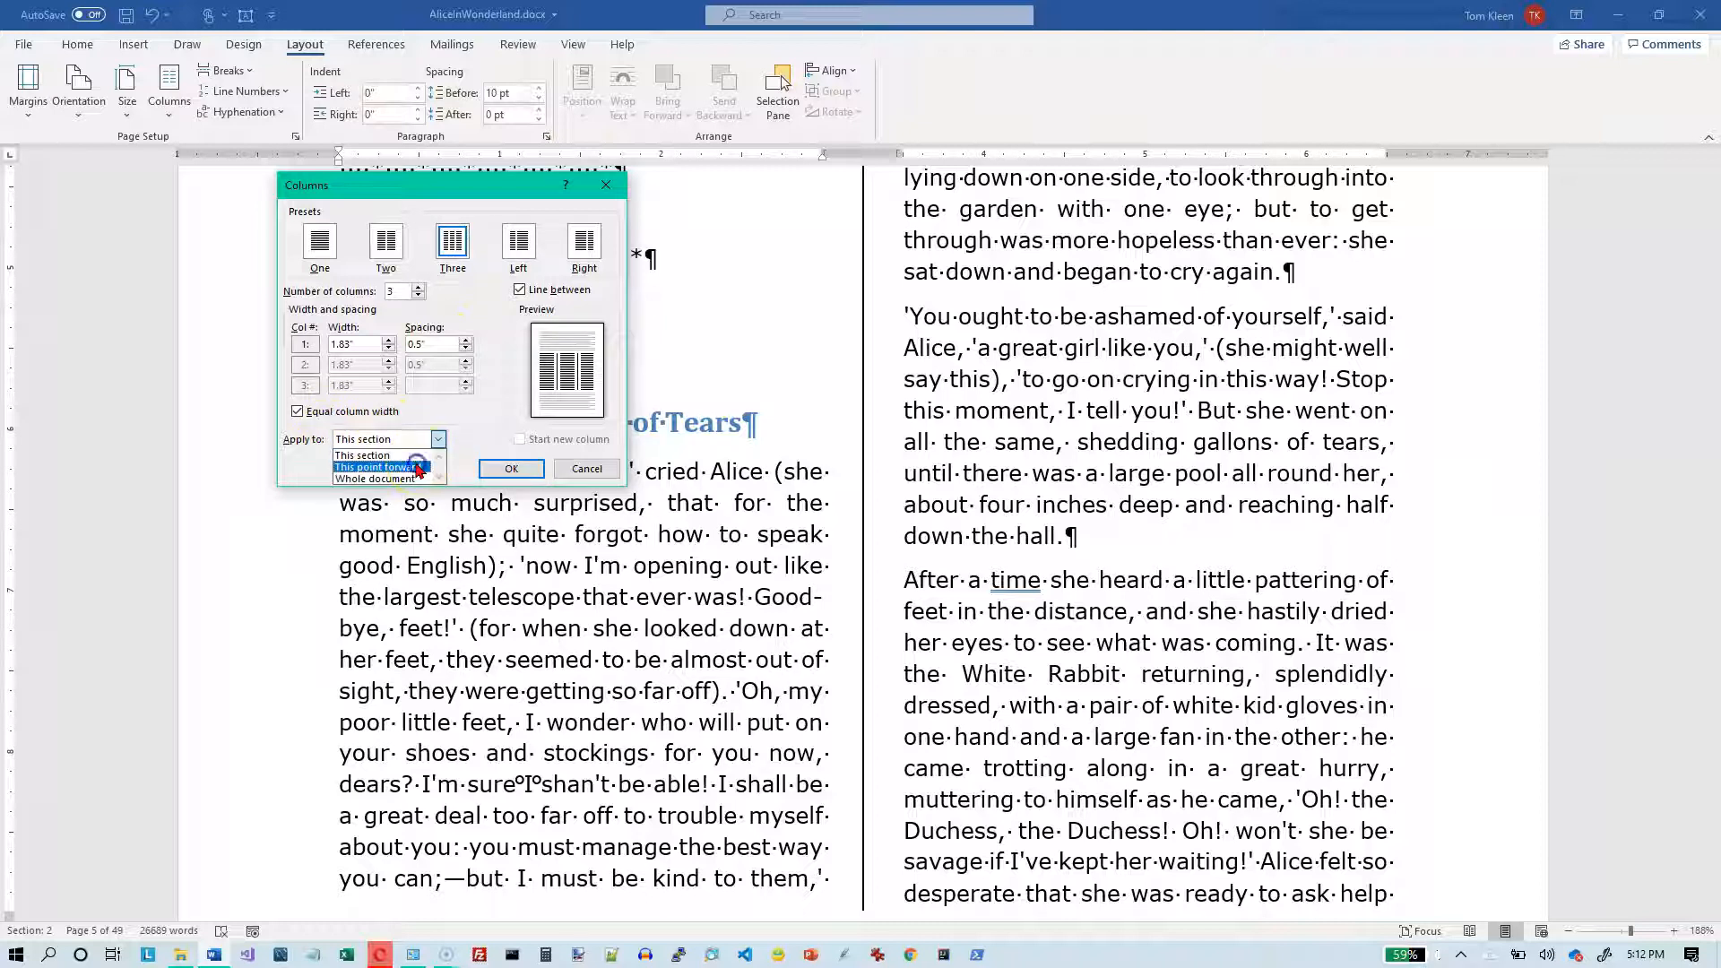
left_click(418, 467)
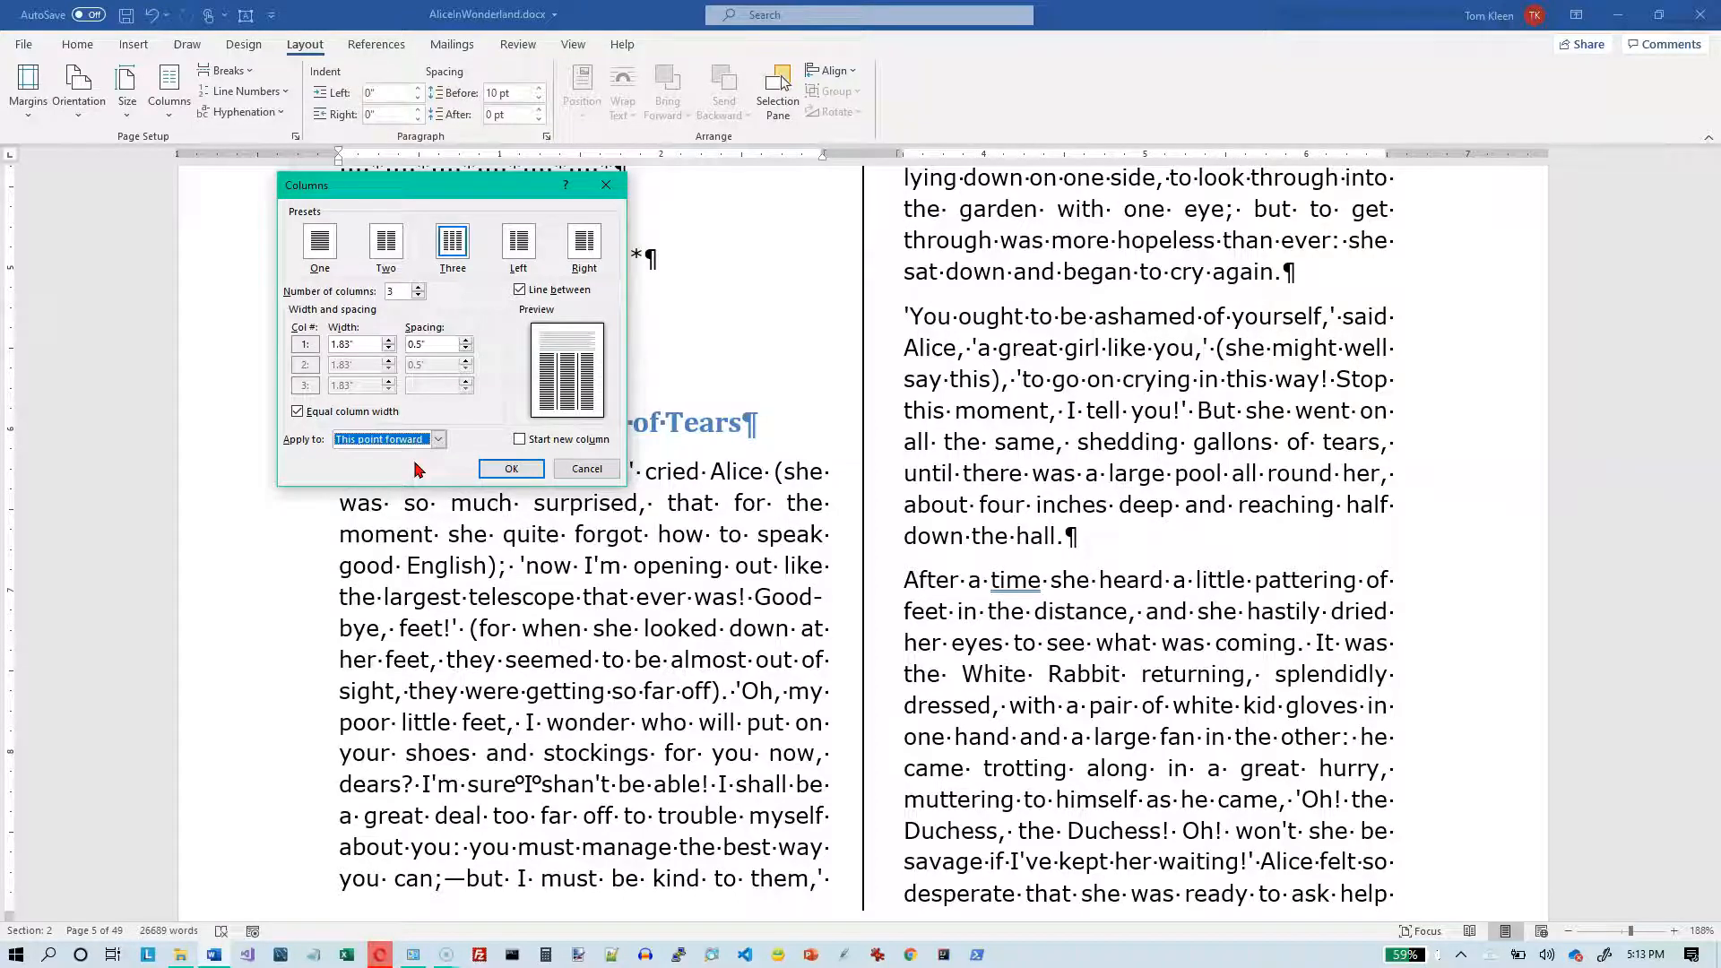
left_click(511, 468)
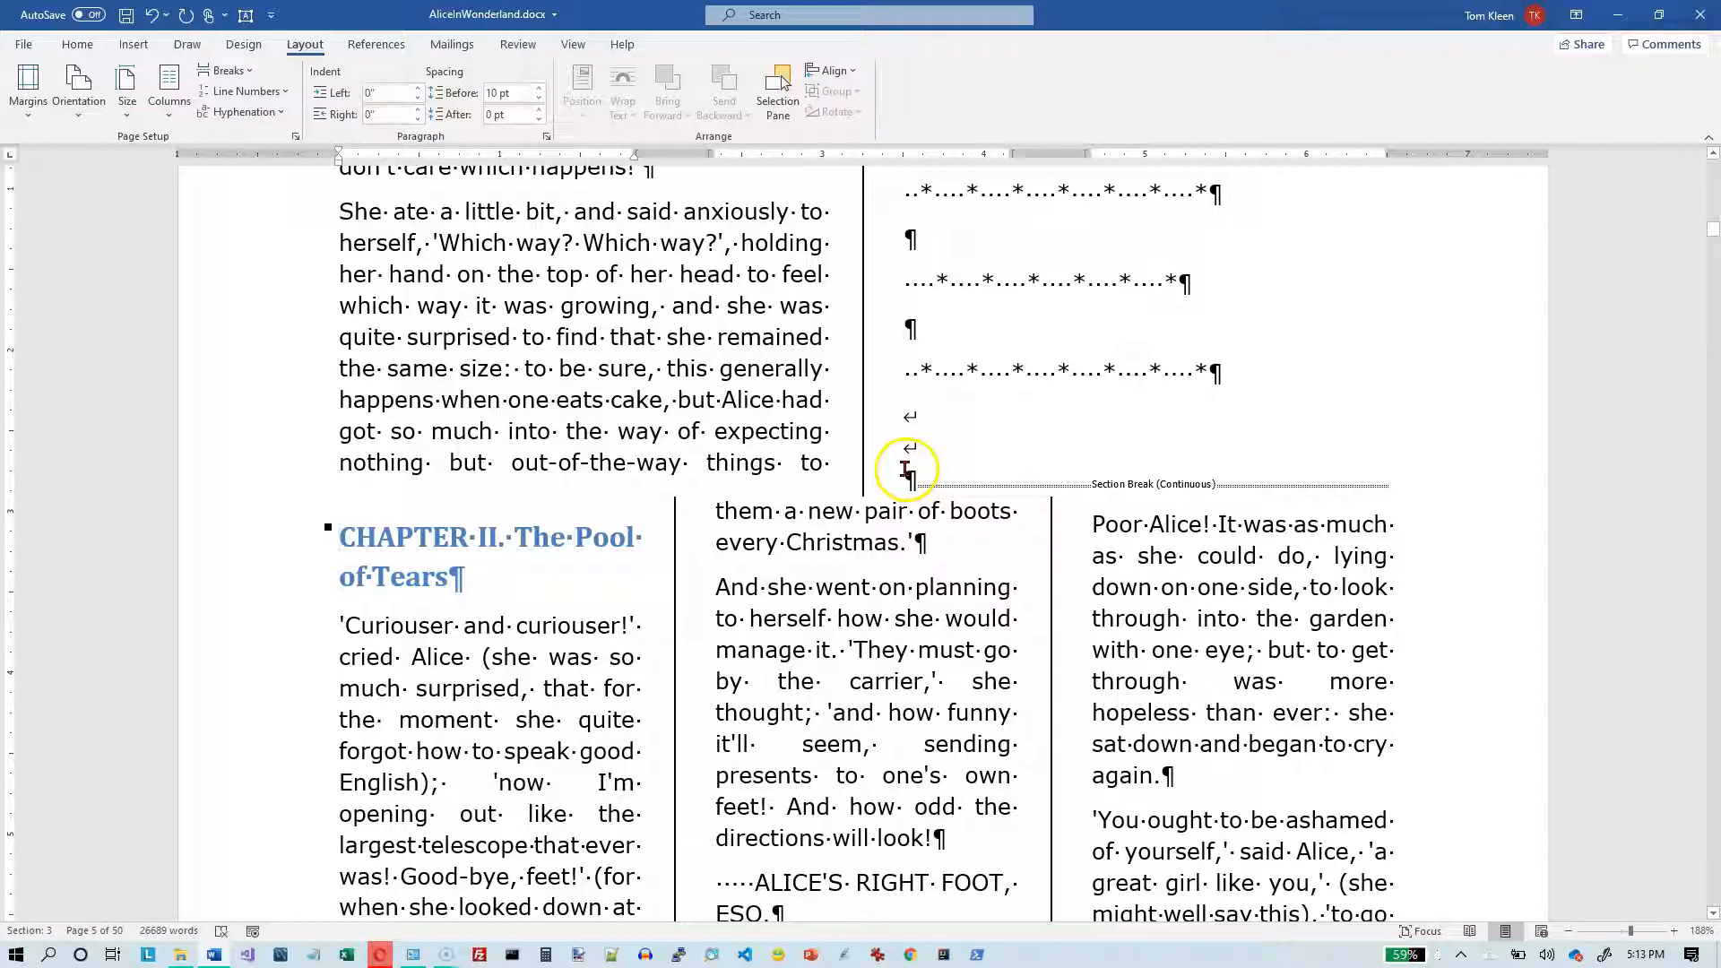
- Insert a page break before the continuous section break at the end of Chapter I so that Chapter II starts on its own page
left_click(910, 477)
left_click(954, 461)
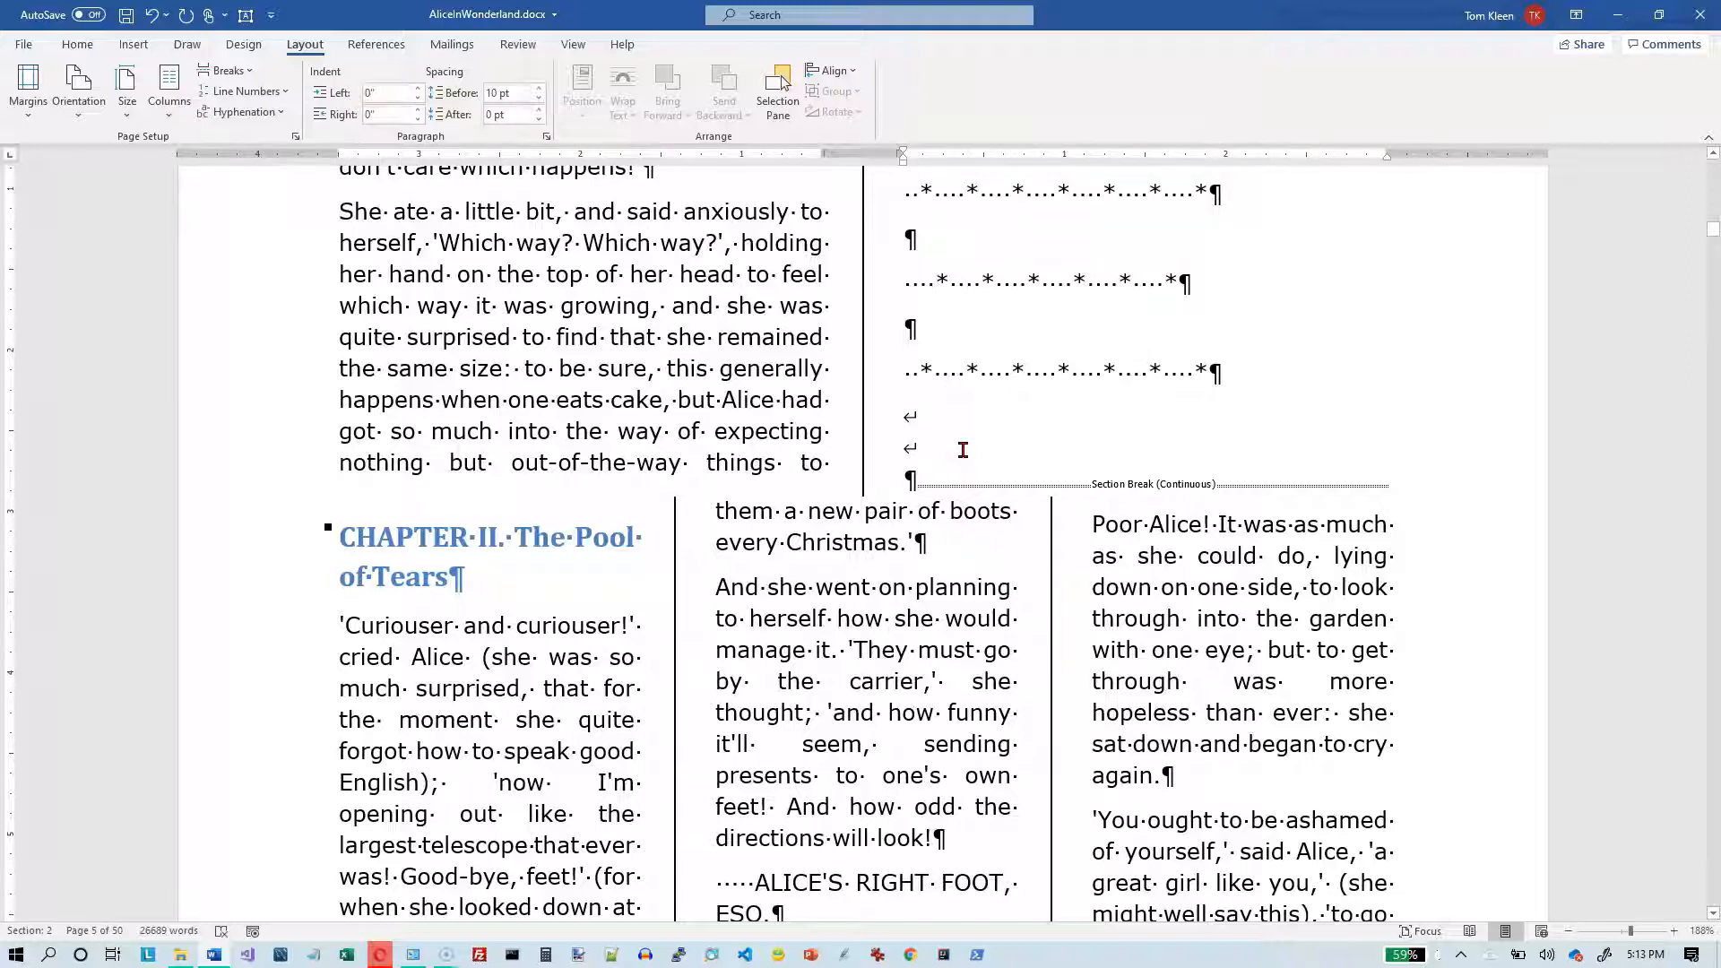
key("ctrl+Return")
left_click(915, 565)
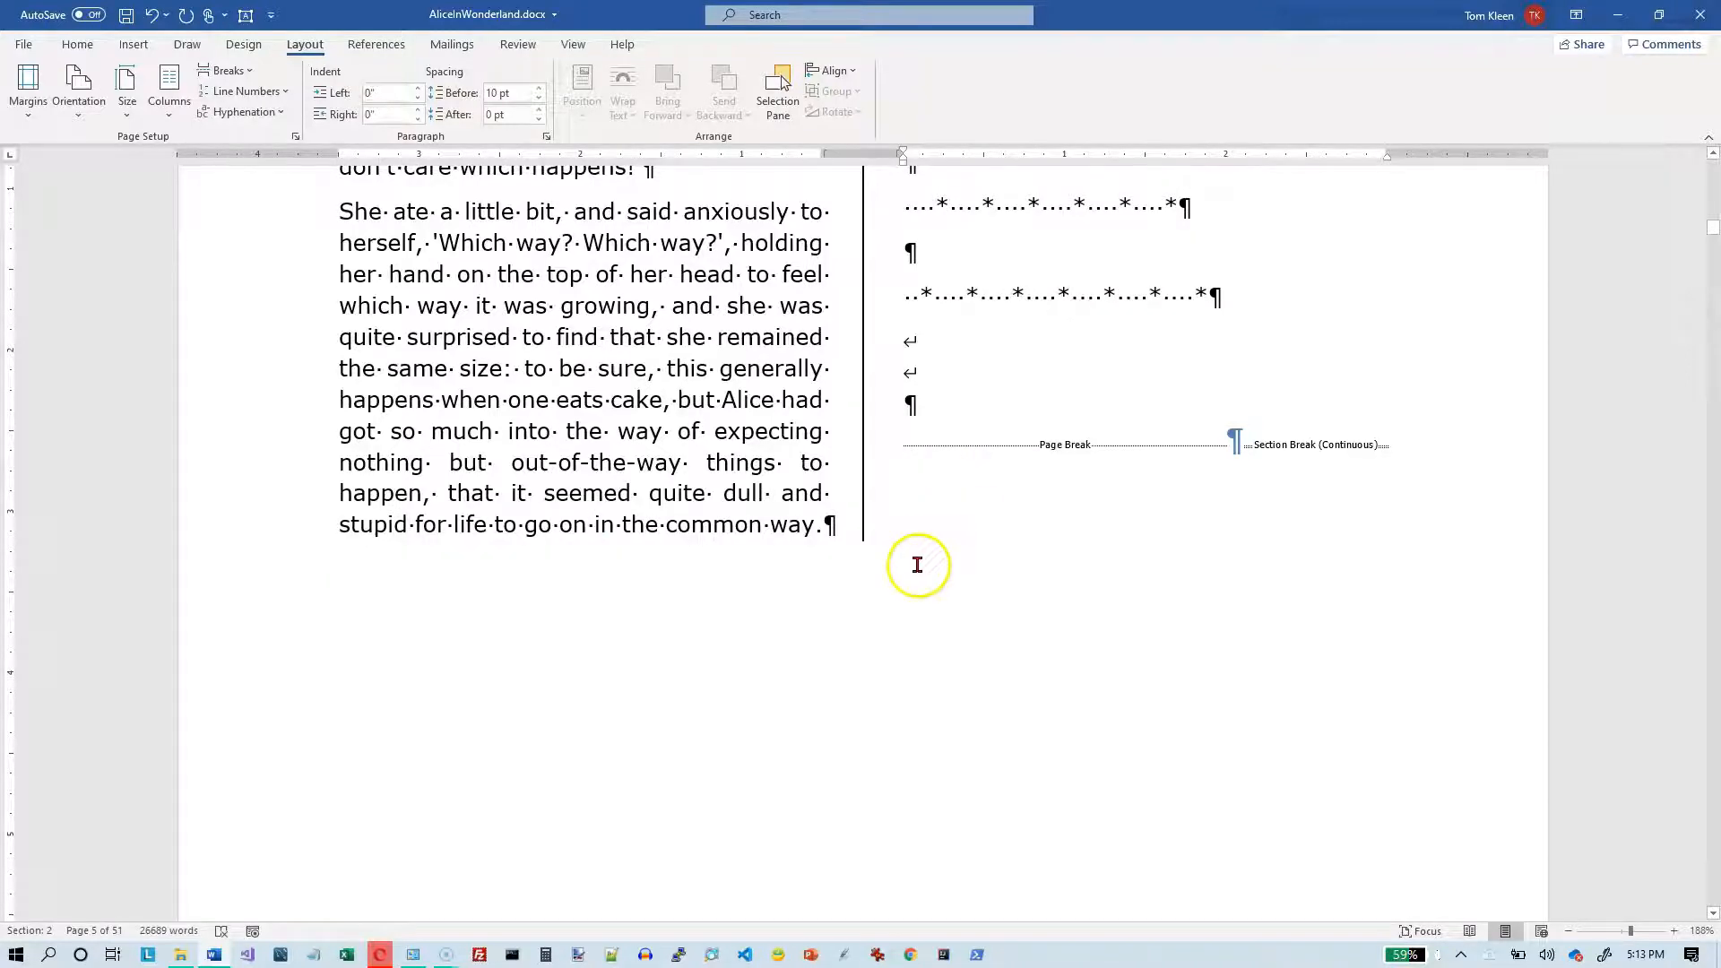
scroll(915, 564, "down", 12)
scroll(915, 564, "down", 8)
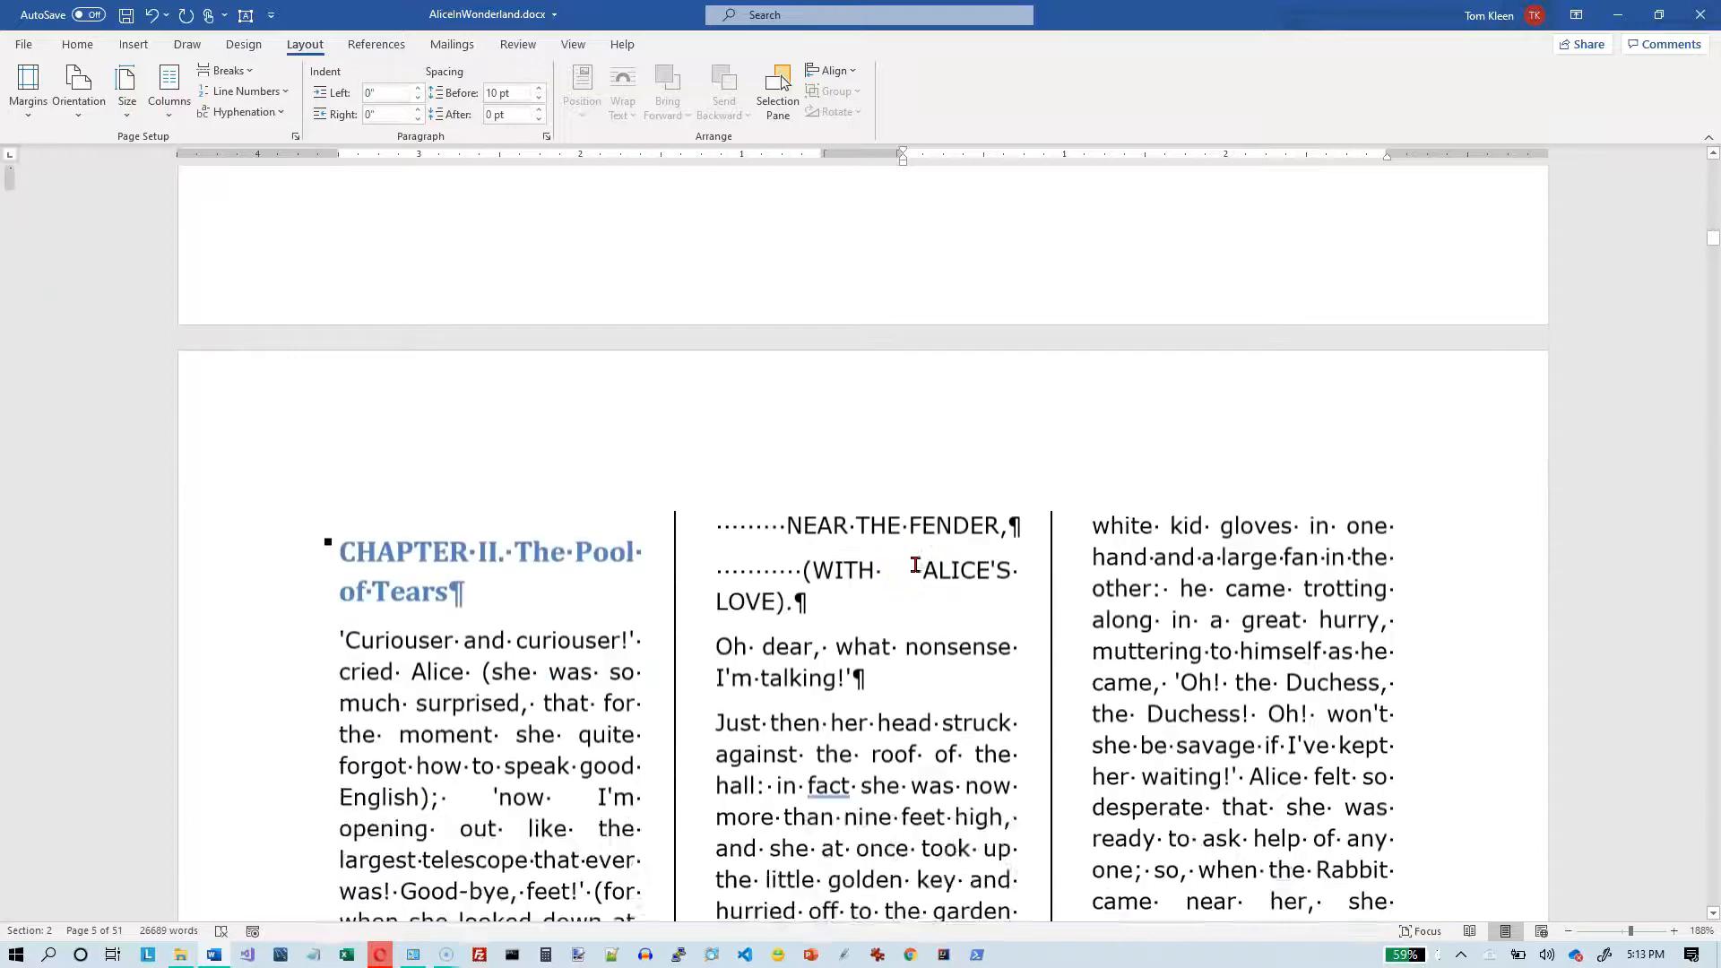
- Check the section numbers at Chapter II, the end of Chapter I and the title page, and review the column layout through to Chapter II
left_click(426, 459)
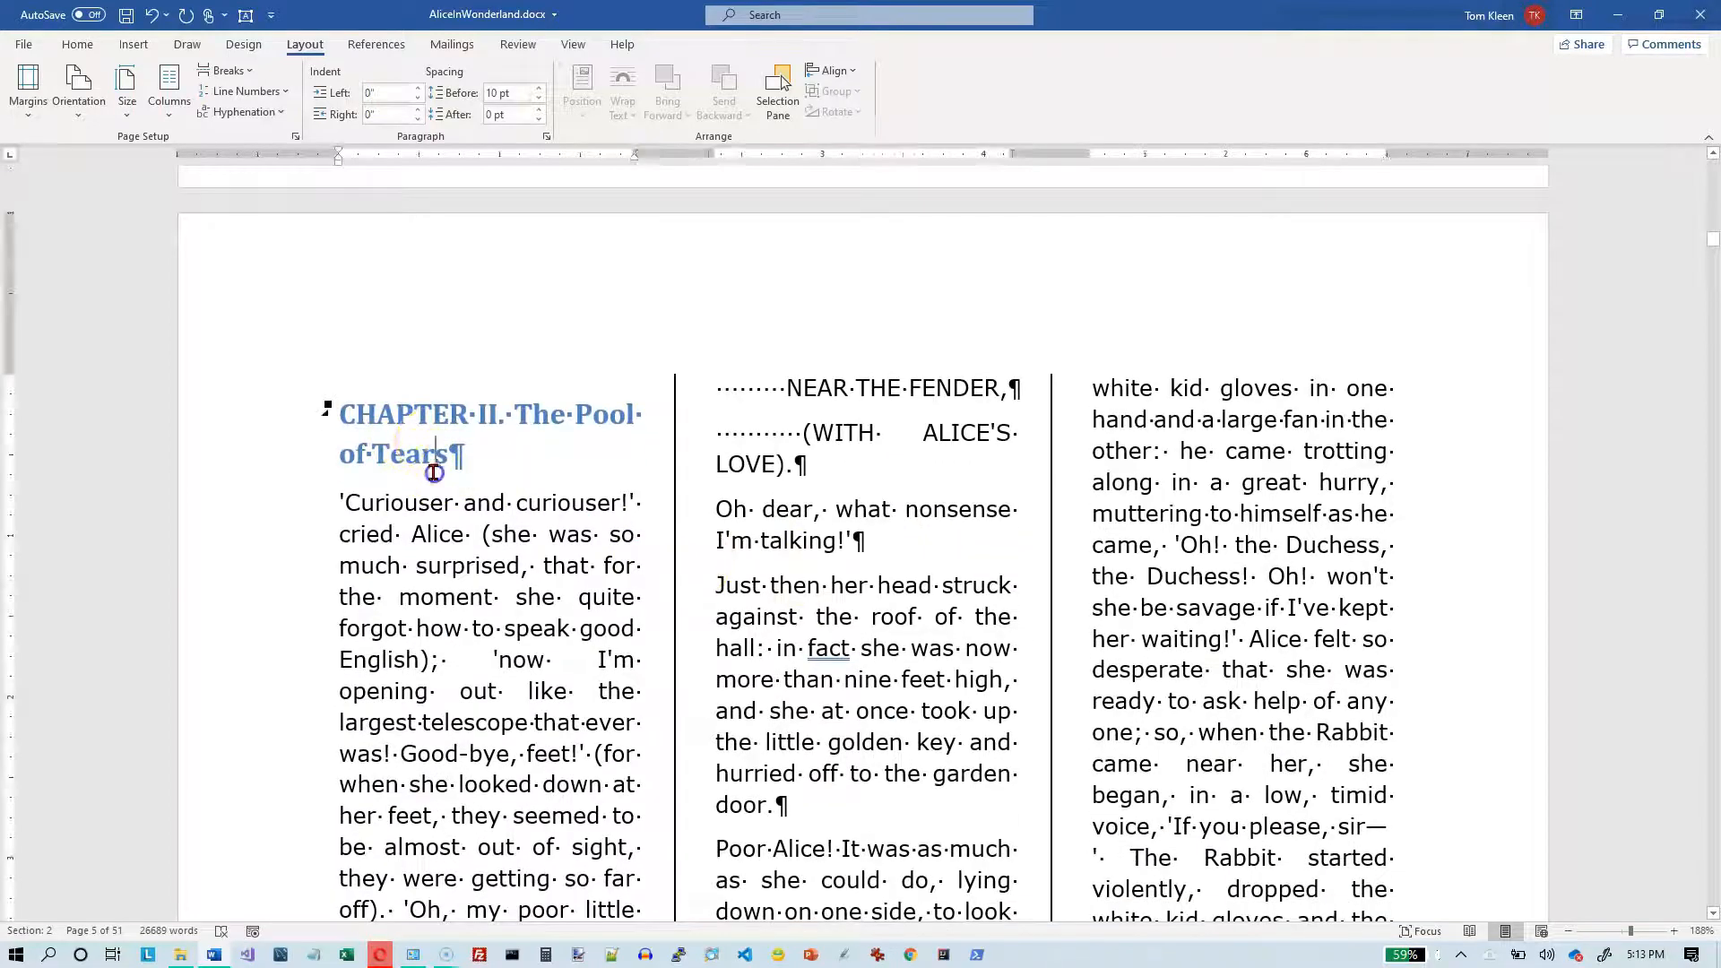
left_click(50, 952)
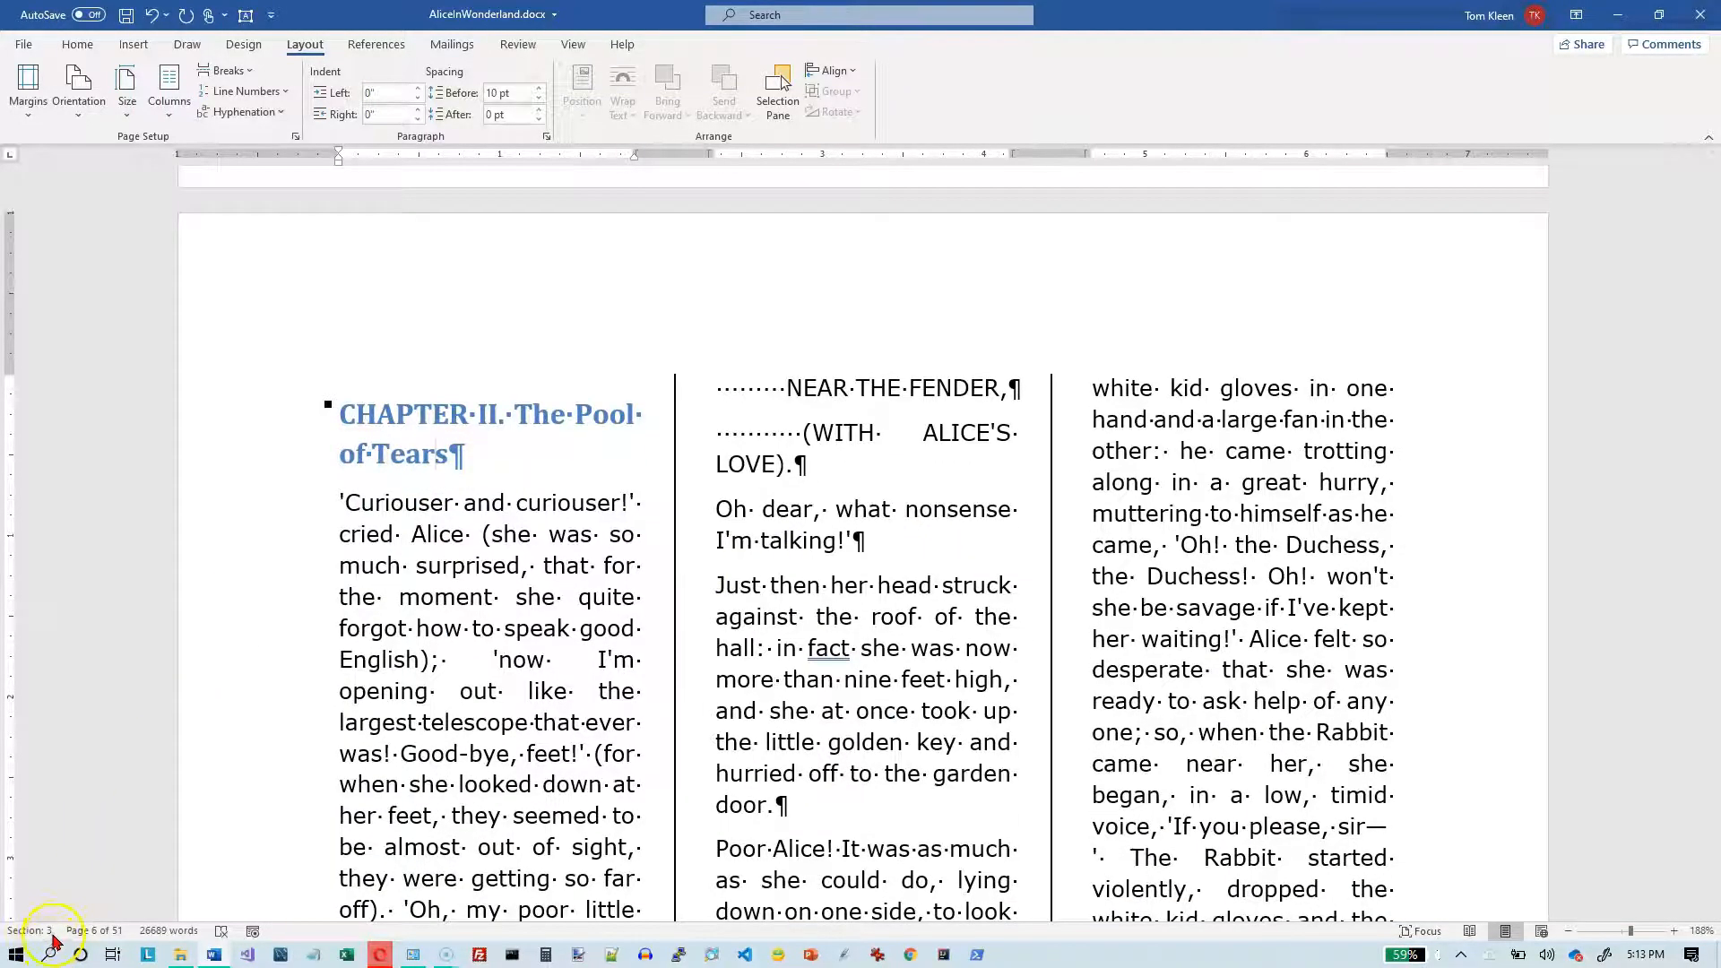
scroll(384, 749, "up", 8)
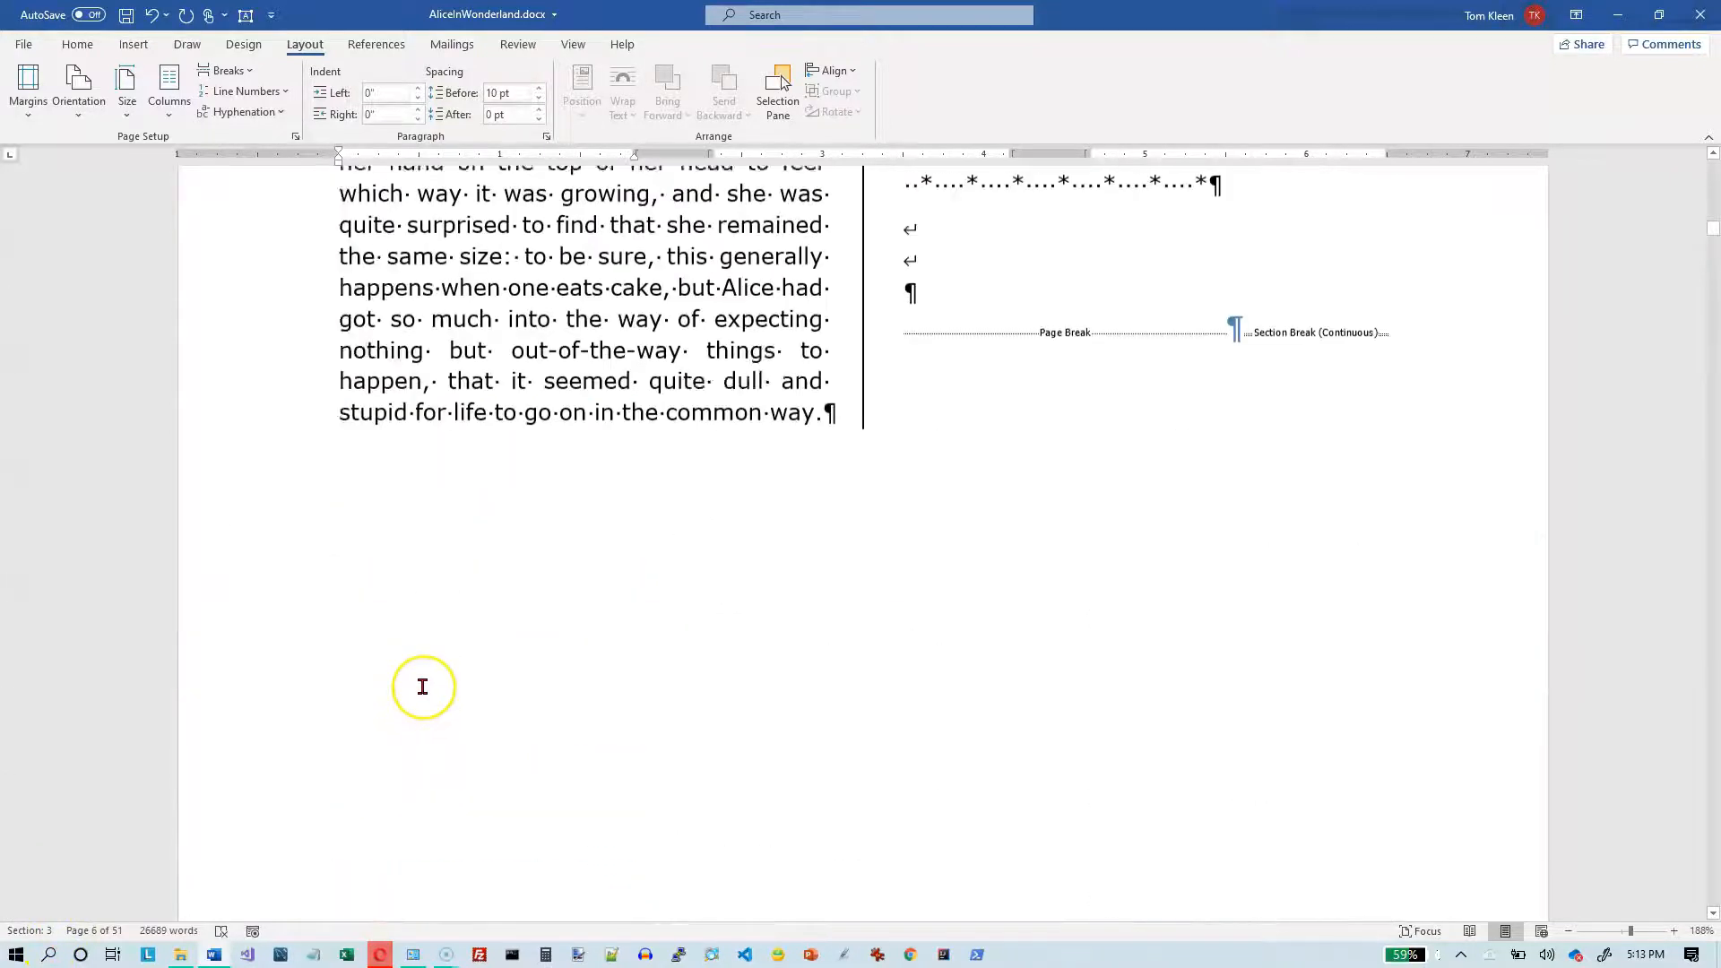
scroll(422, 687, "up", 10)
left_click(660, 613)
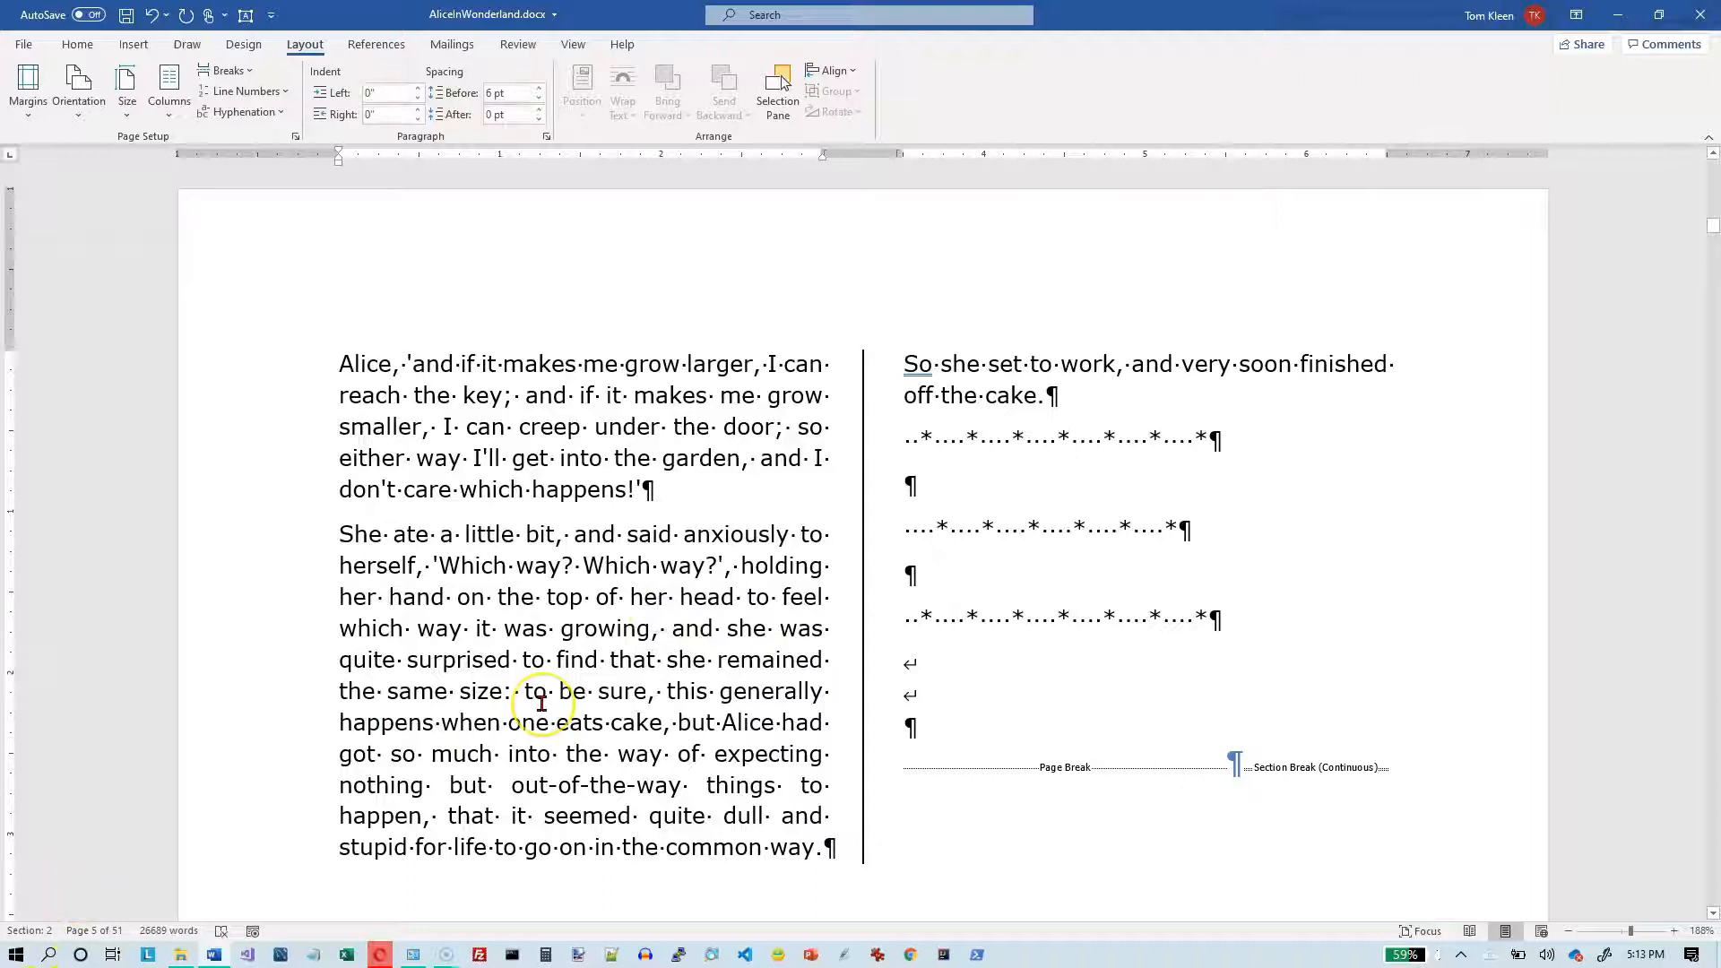
key("ctrl+Home")
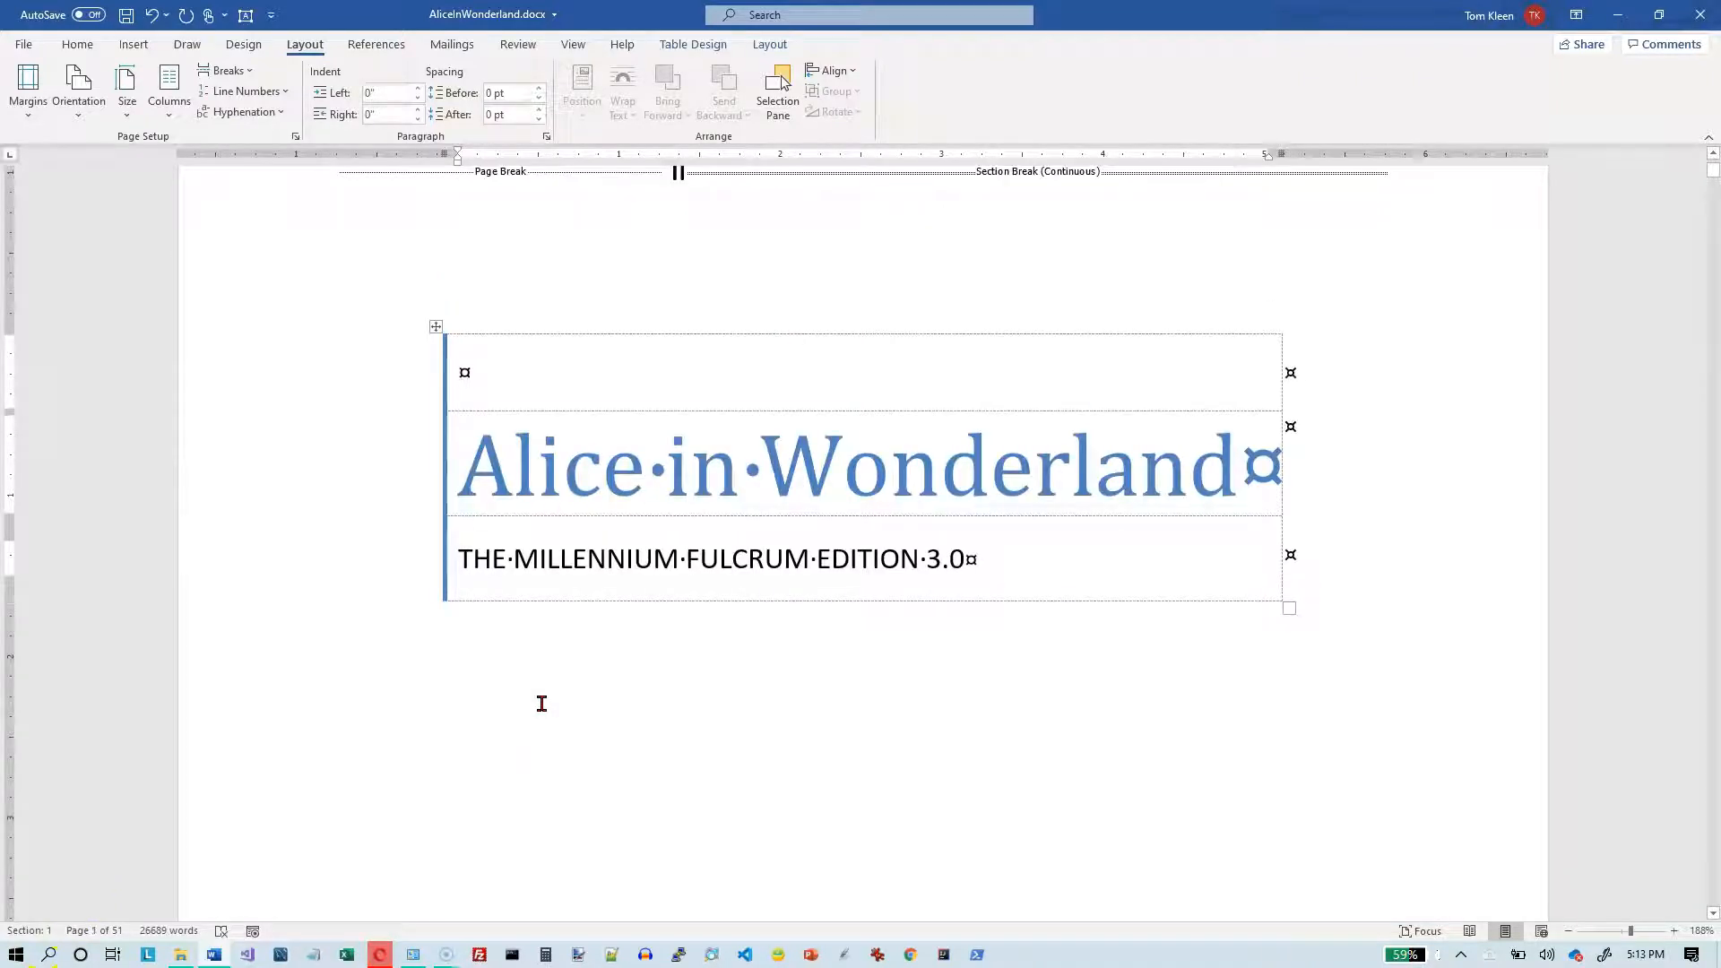
left_click(492, 458)
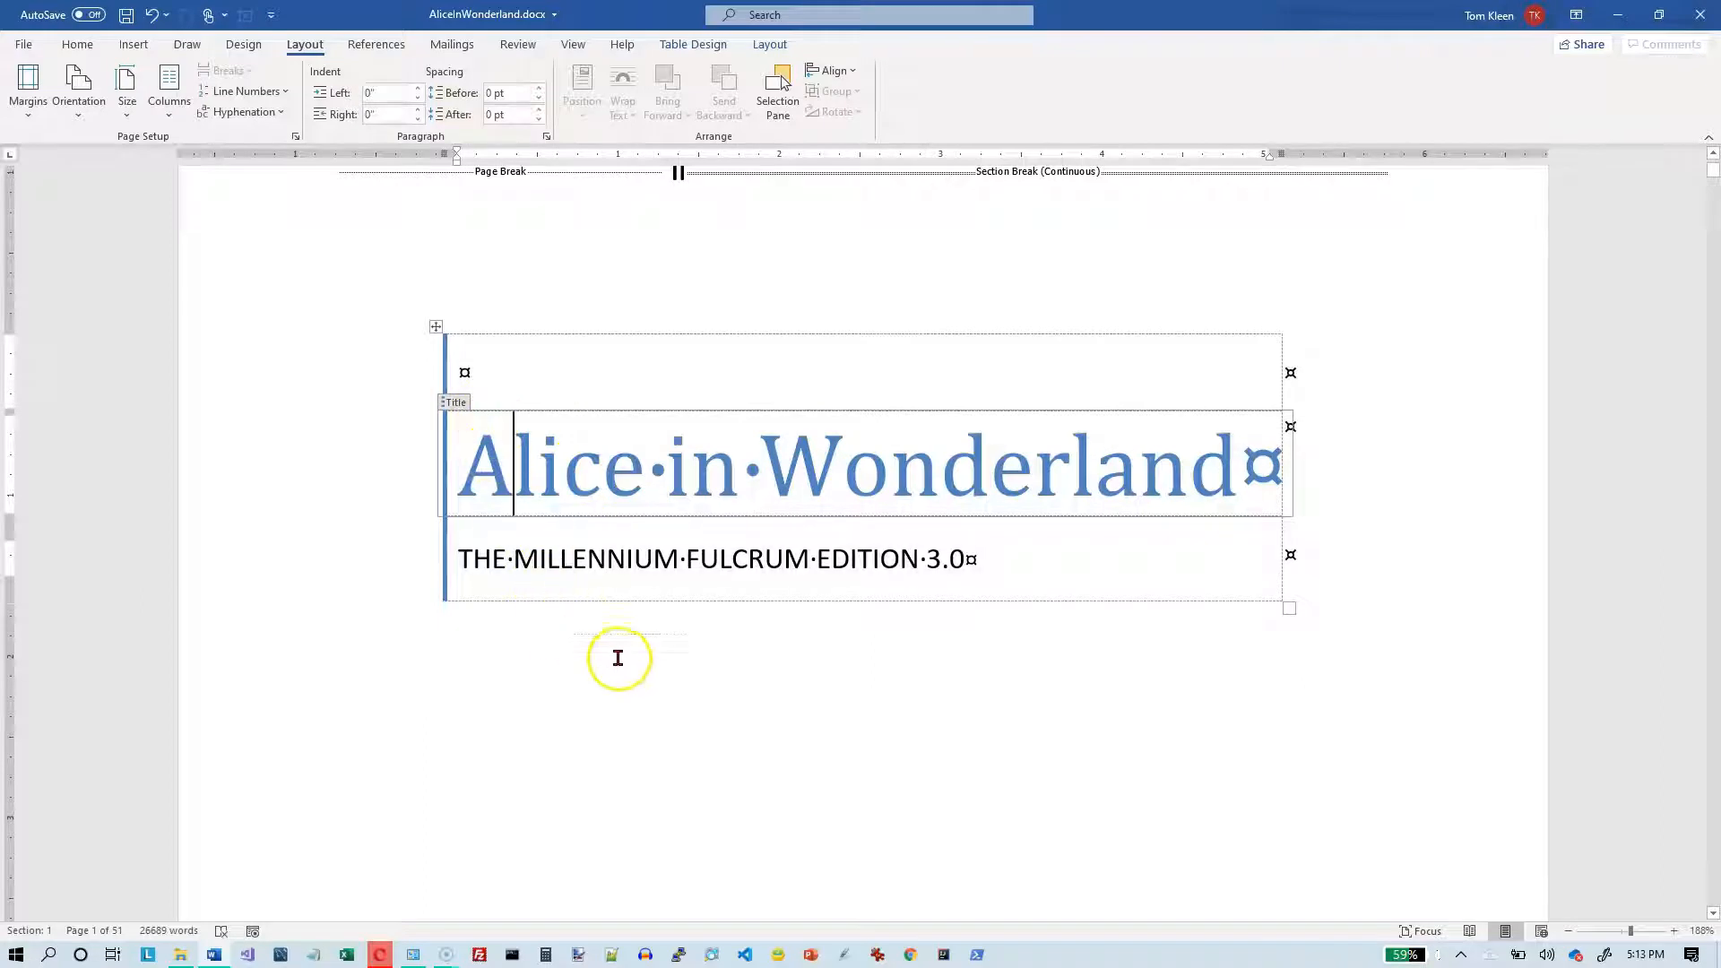
key("Page_Down")
key("Page_Down")
key("Page_Down")
key("Page_Down")
key("Page_Down")
key("Page_Down")
key("Page_Down")
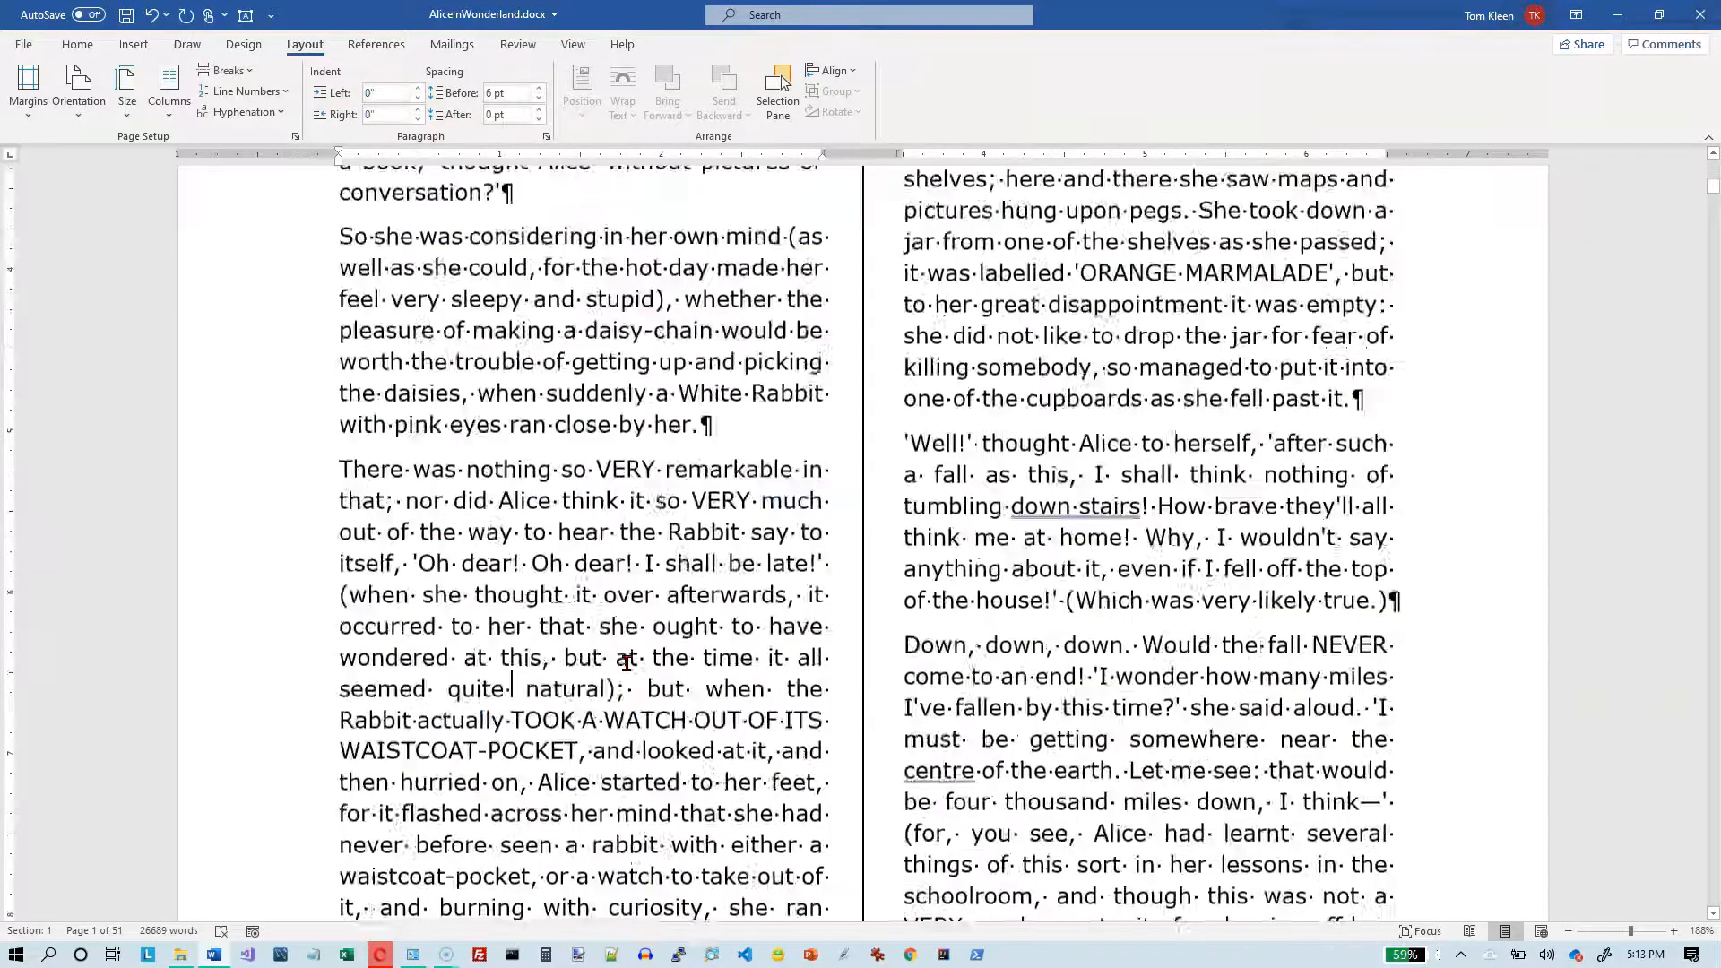
key("Page_Down")
key("Page_Down")
key("Page_Down")
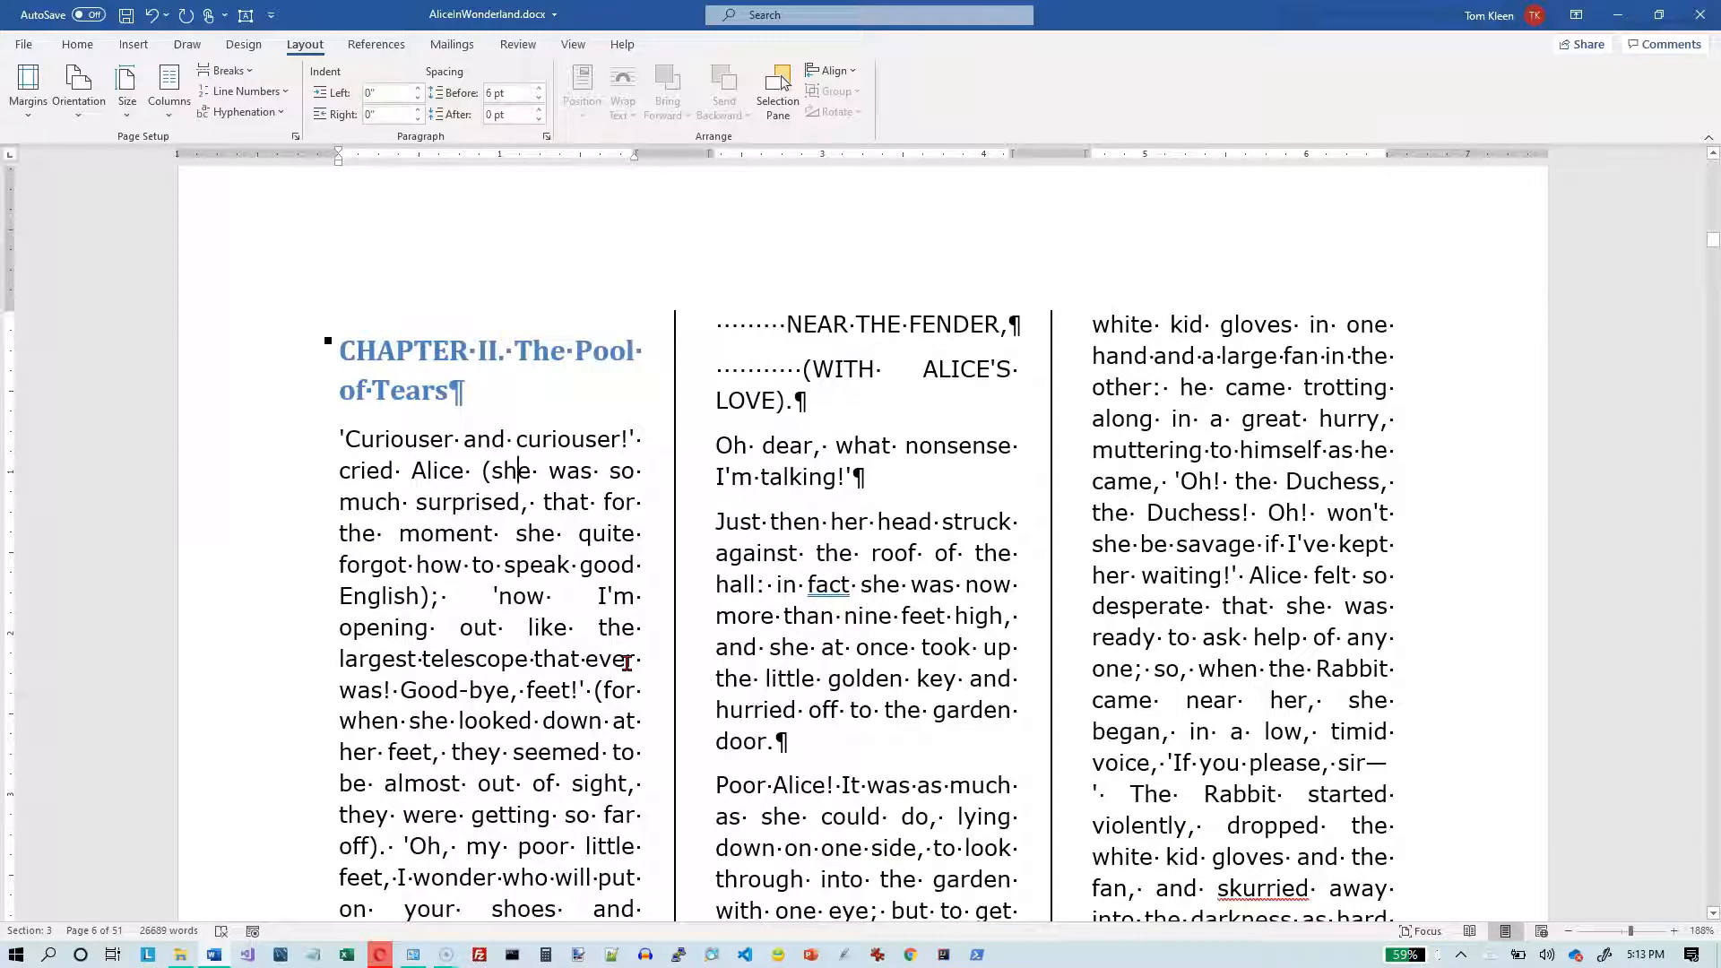
left_click(724, 444)
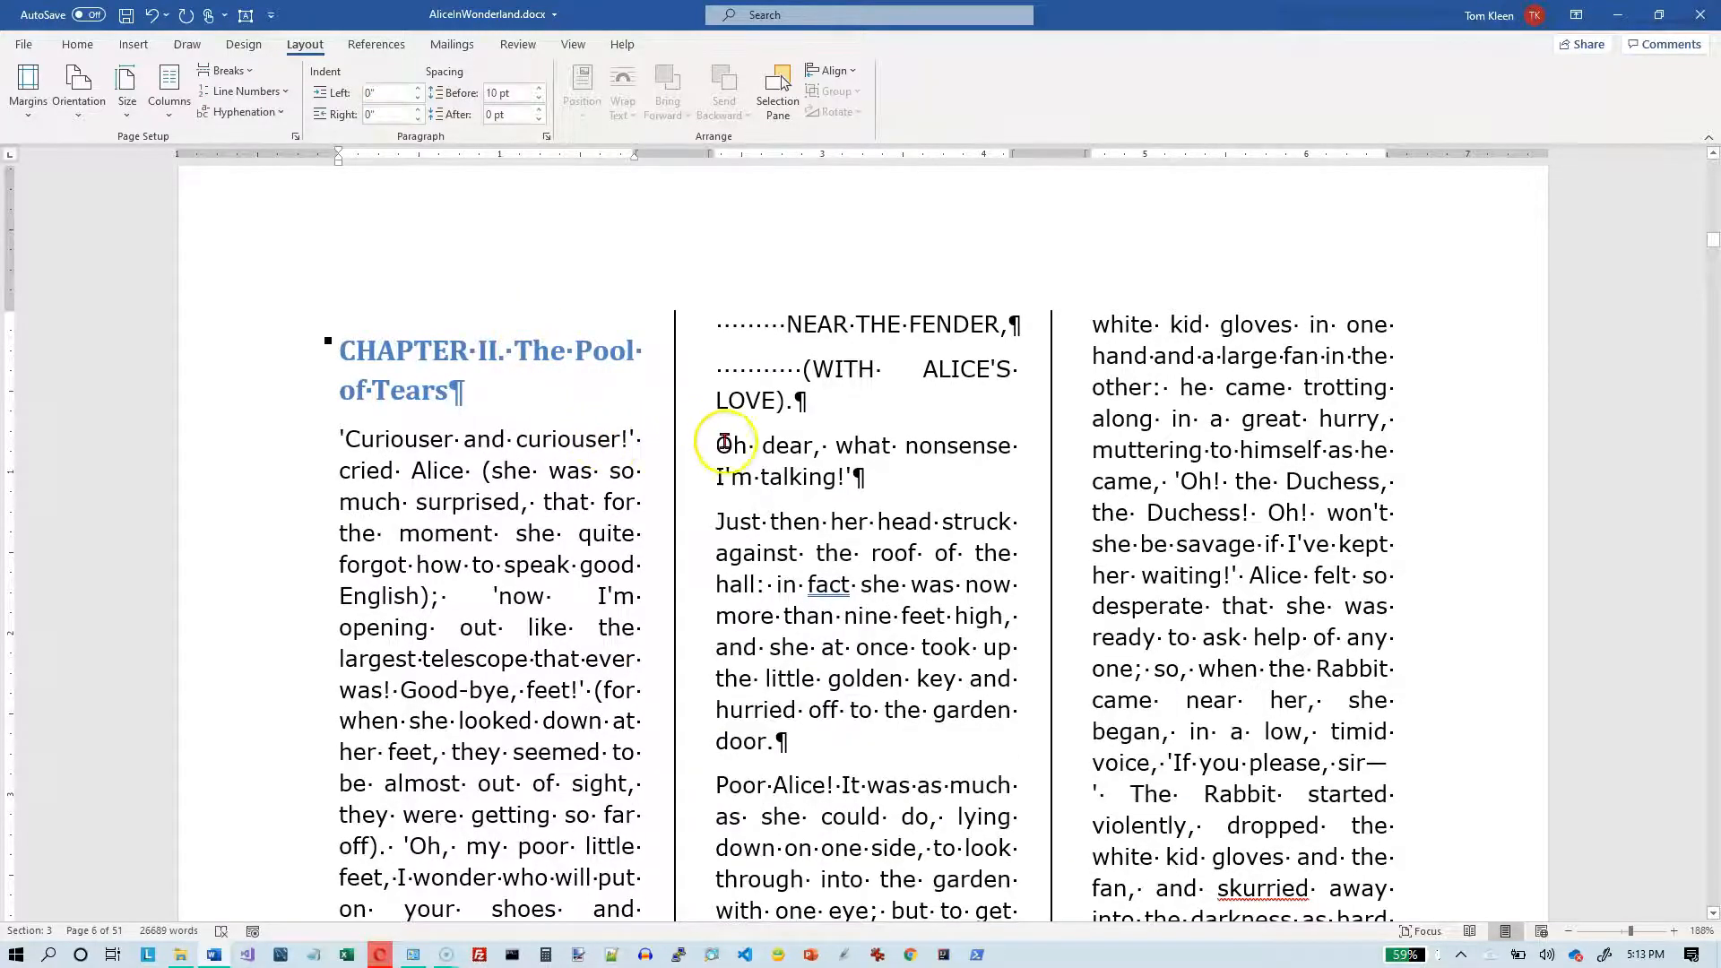
- Delete the continuous section break that follows the page break at the end of Chapter I
scroll(724, 443, "up", 9)
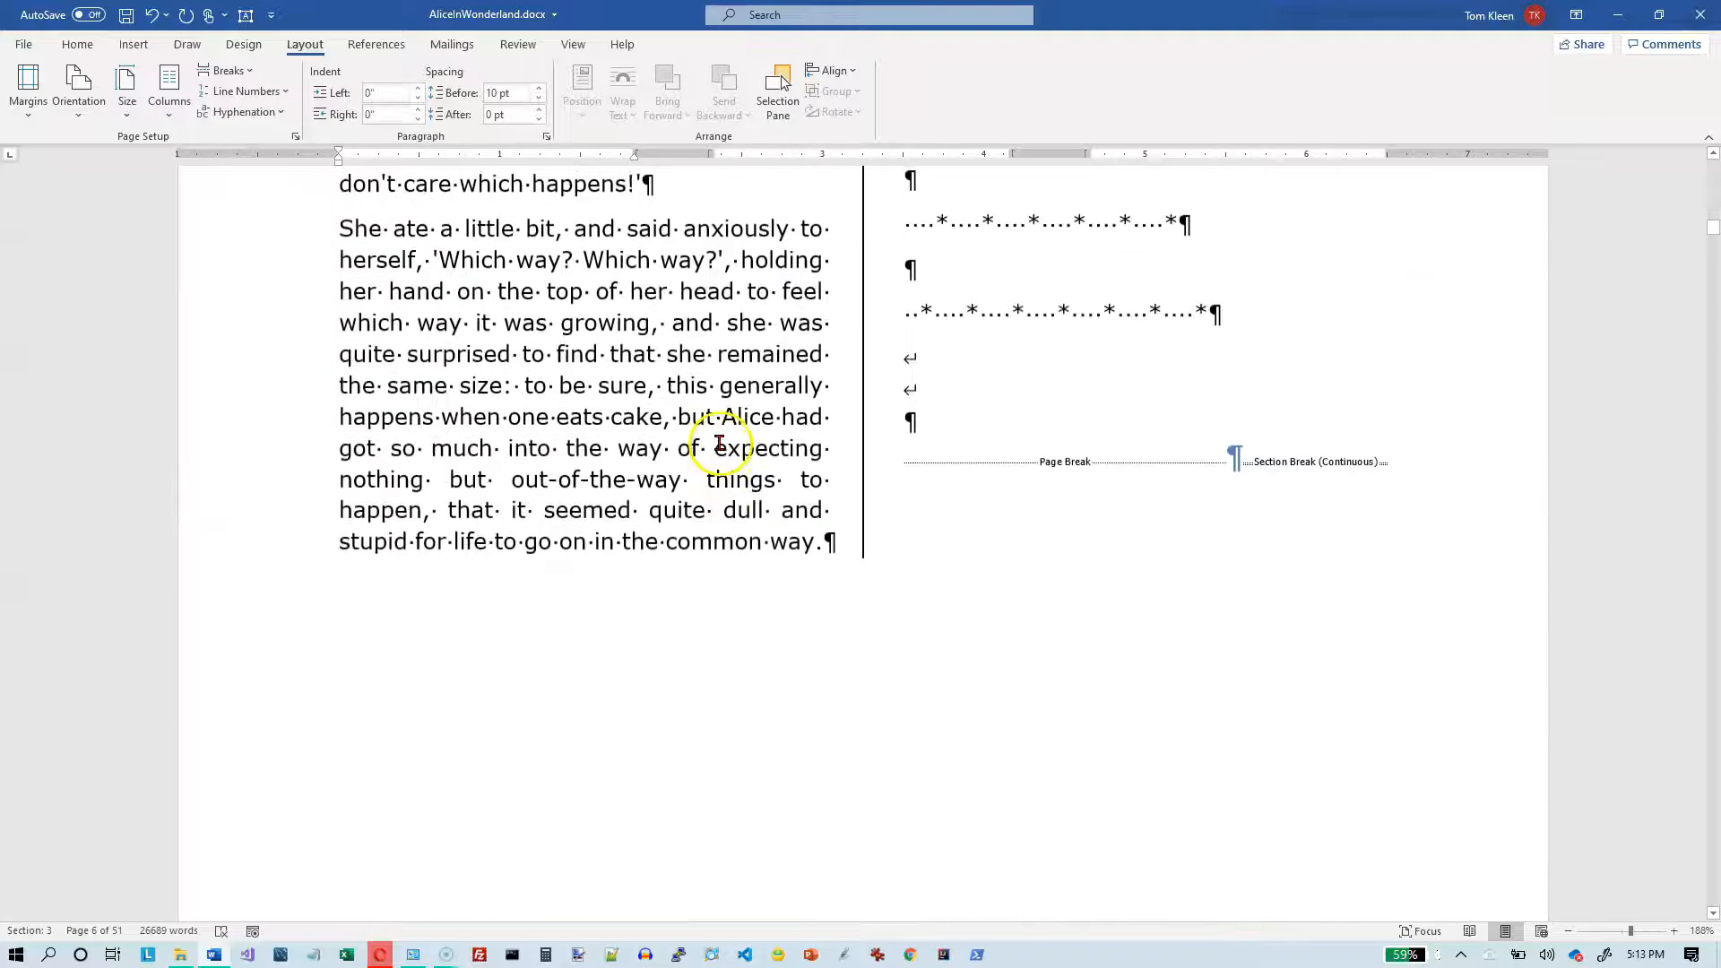
left_click(1241, 462)
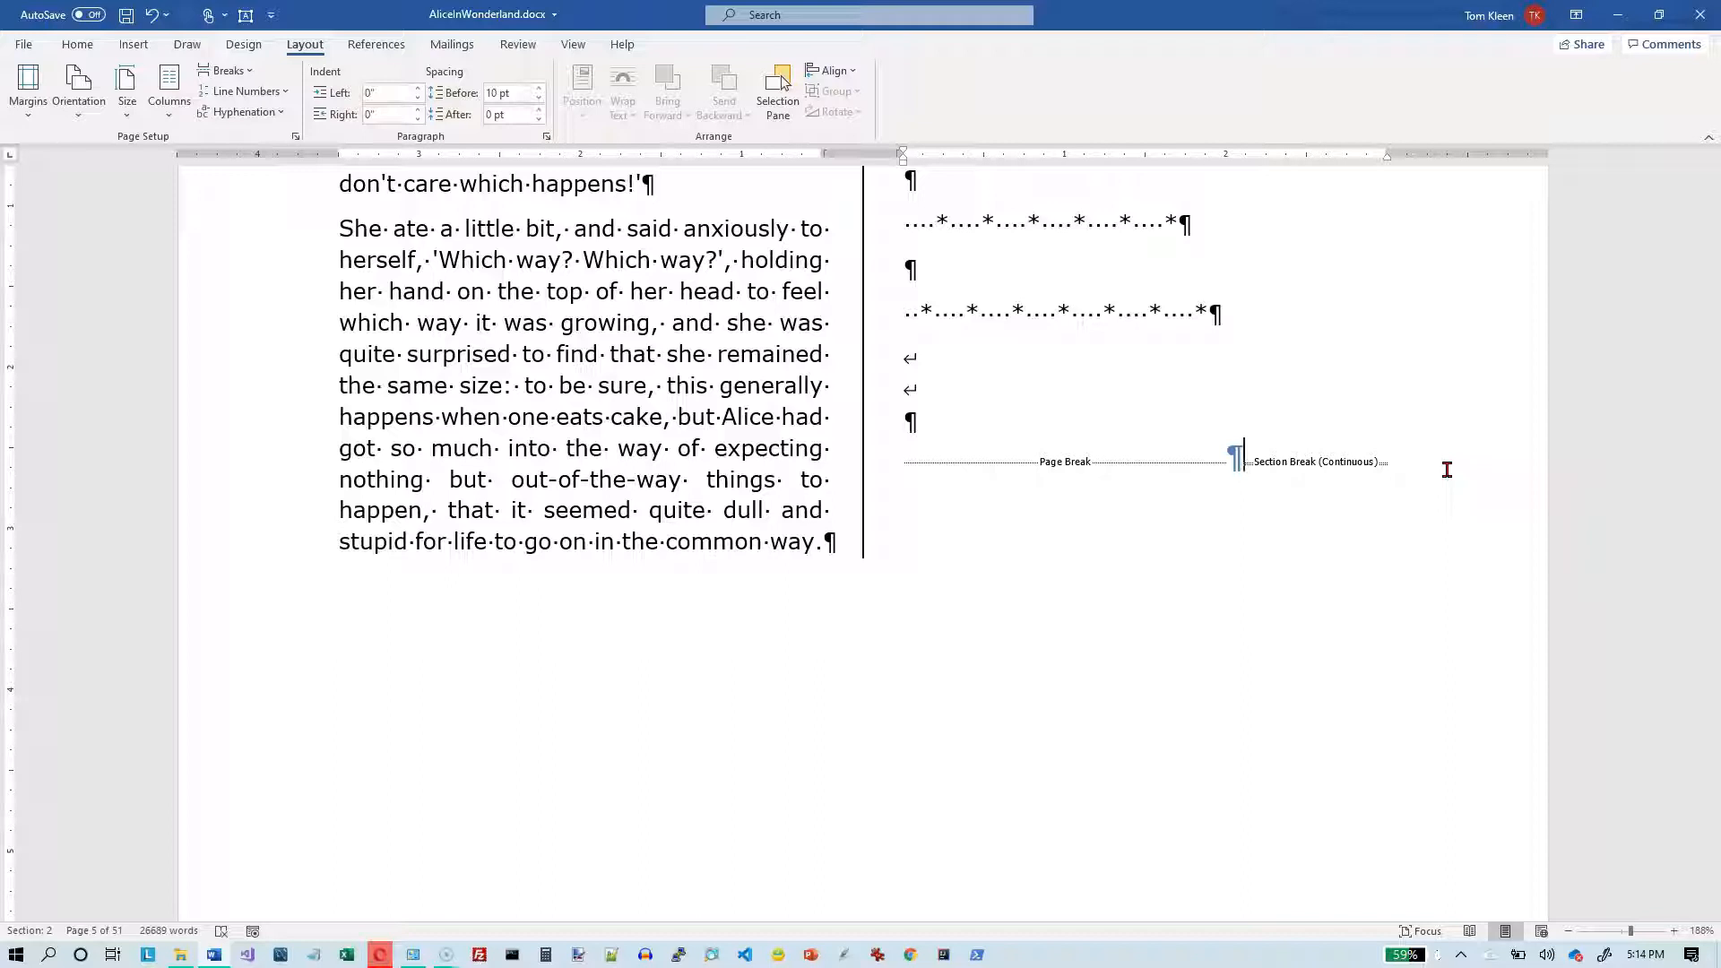
key("ctrl+z")
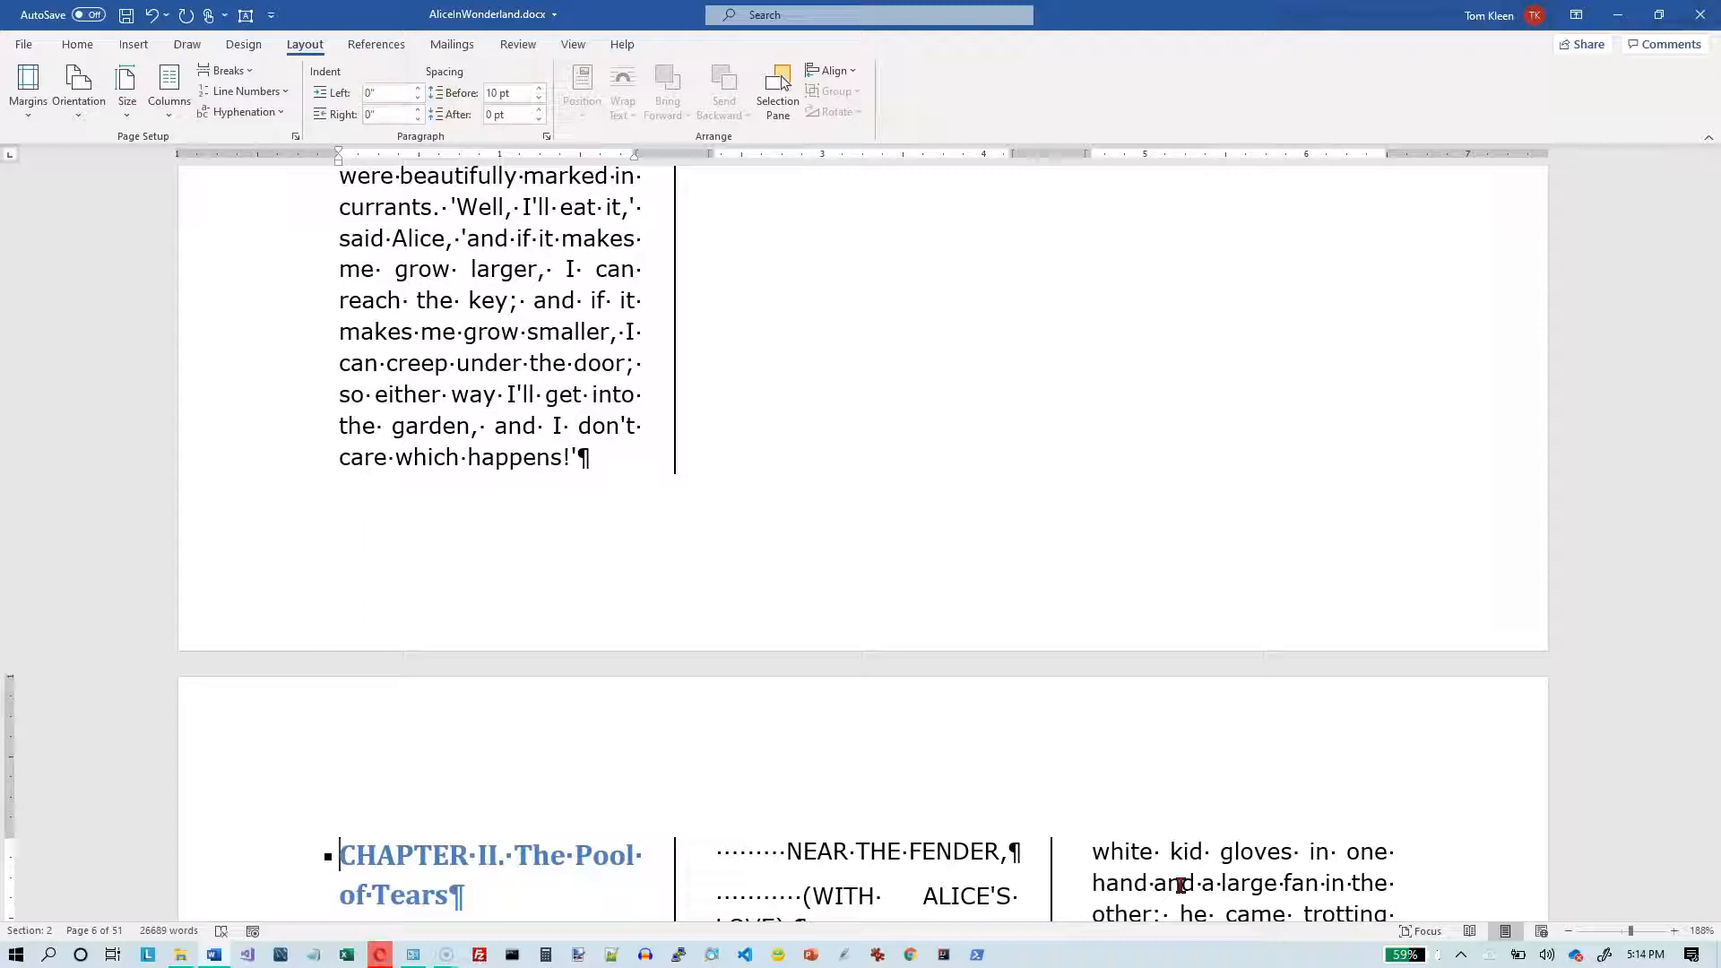
- Highlight the paragraph mark after "care which happens!'" above the Chapter II page and clear the selection
left_click(572, 459)
left_click_drag(573, 457, 591, 459)
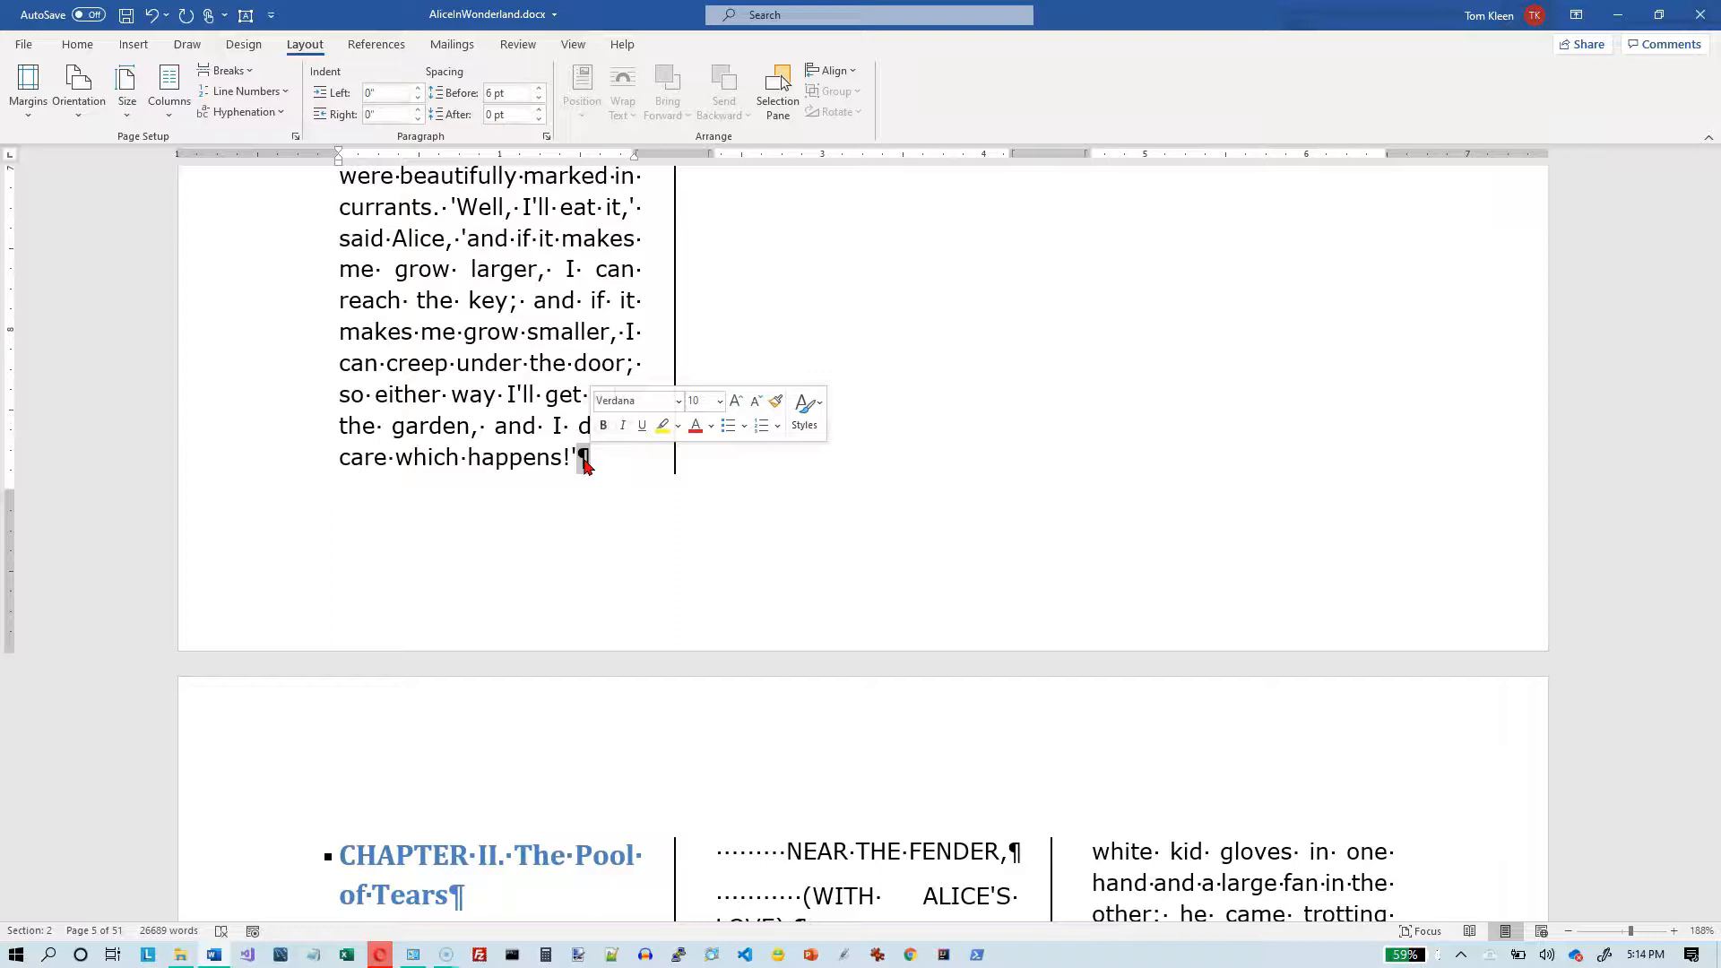
left_click(703, 488)
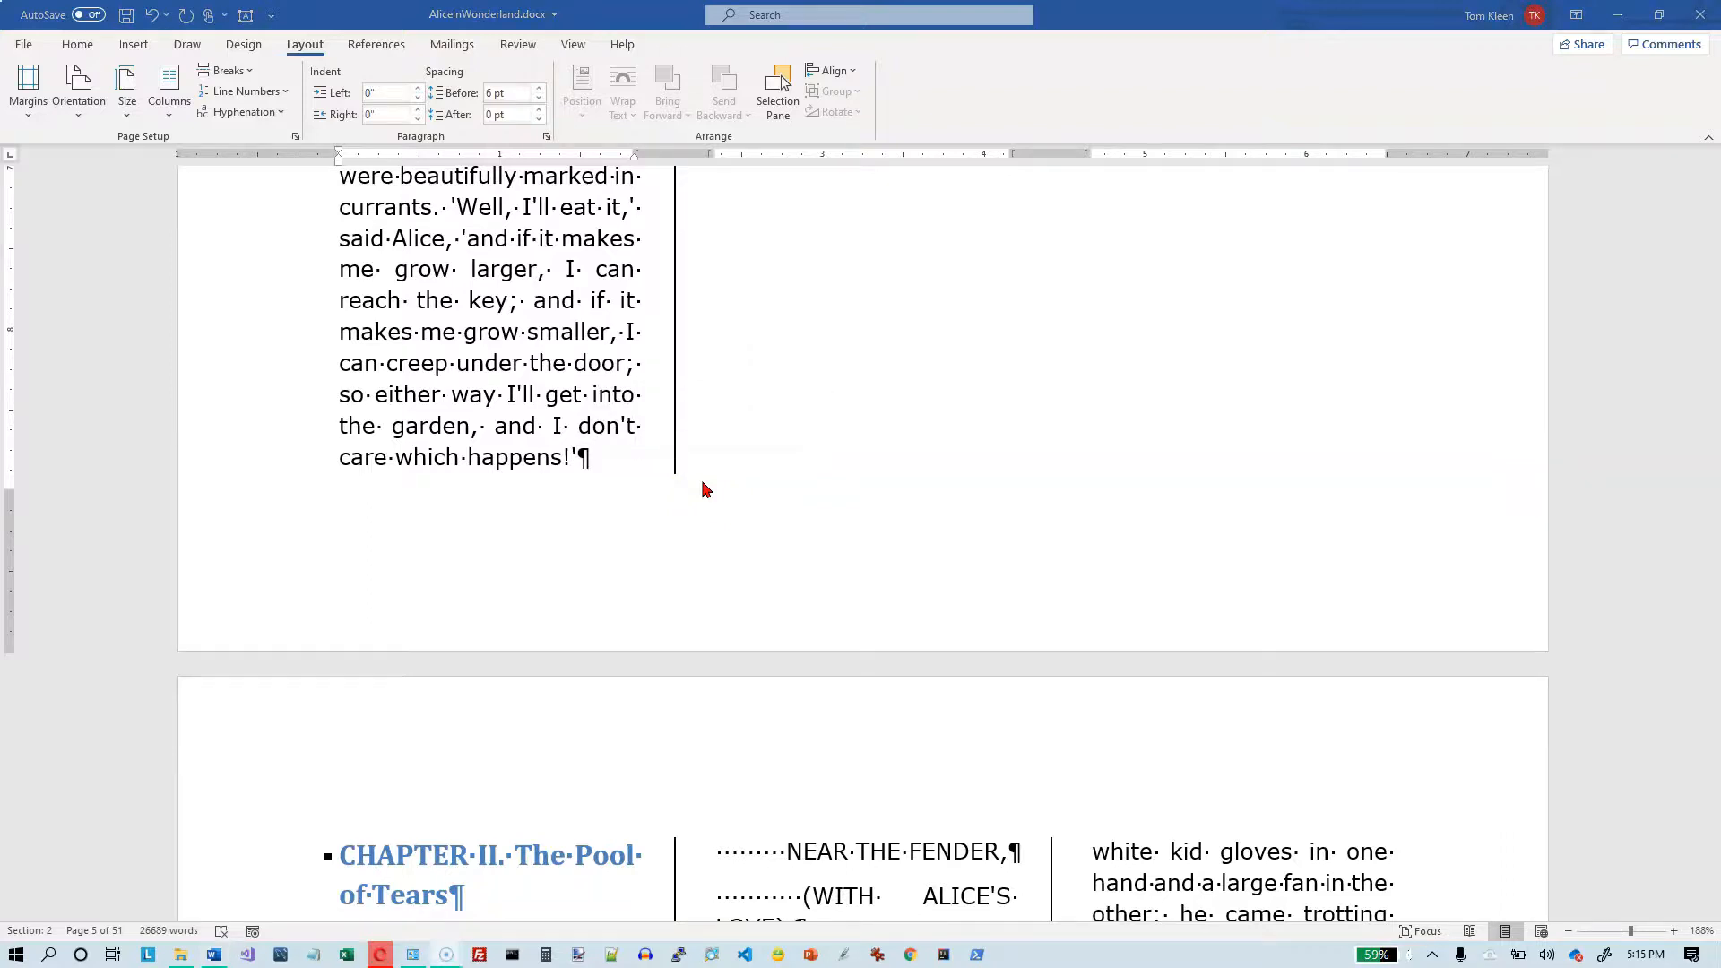